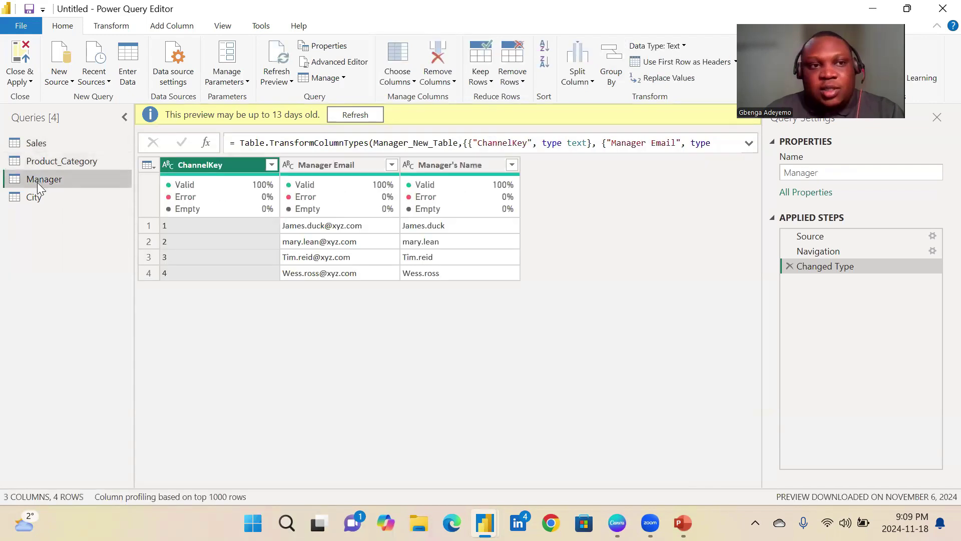
Step: Filter the ChannelKey column of the Sales query to keep only rows with the value 1
{"action": "left_click", "coordinate": [39, 200]}
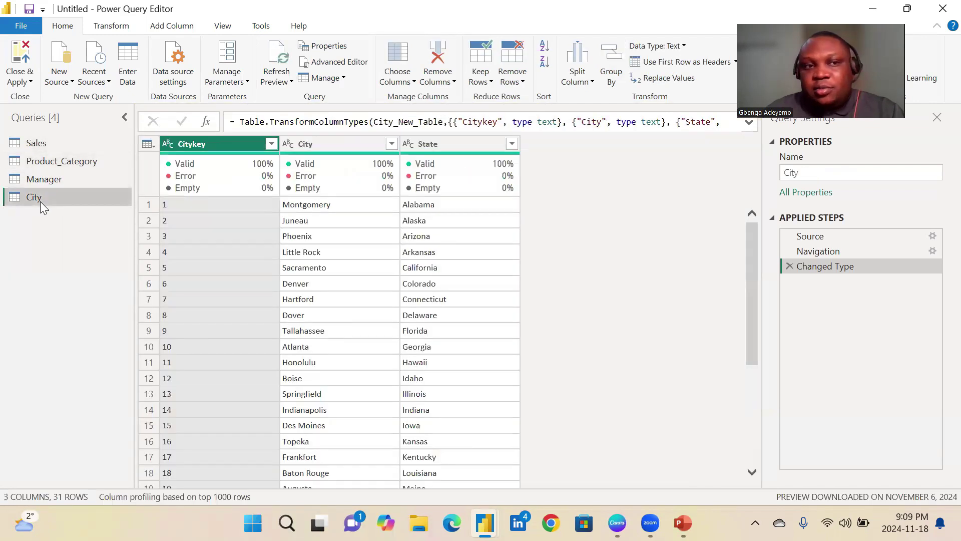
{"action": "left_click", "coordinate": [55, 149]}
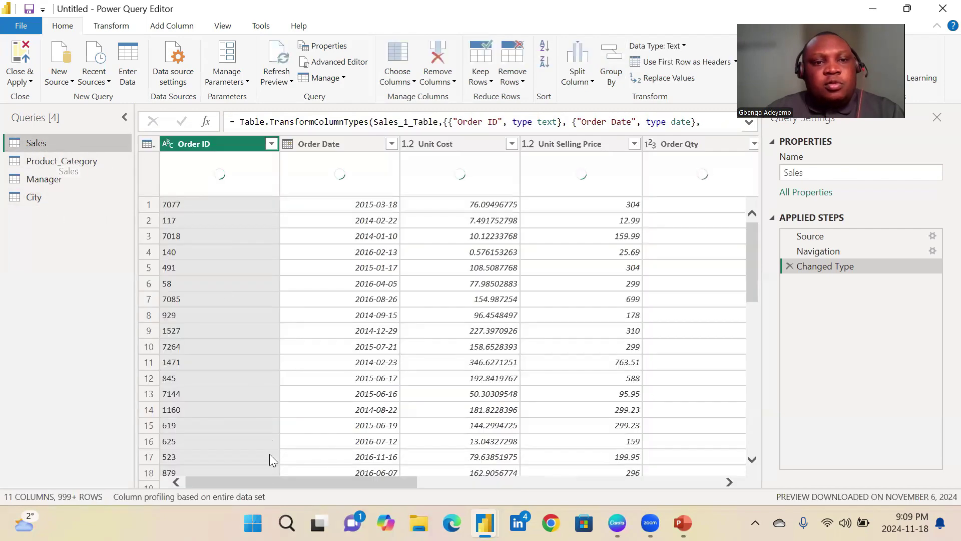
{"action": "left_click_drag", "start_coordinate": [238, 483], "coordinate": [412, 487]}
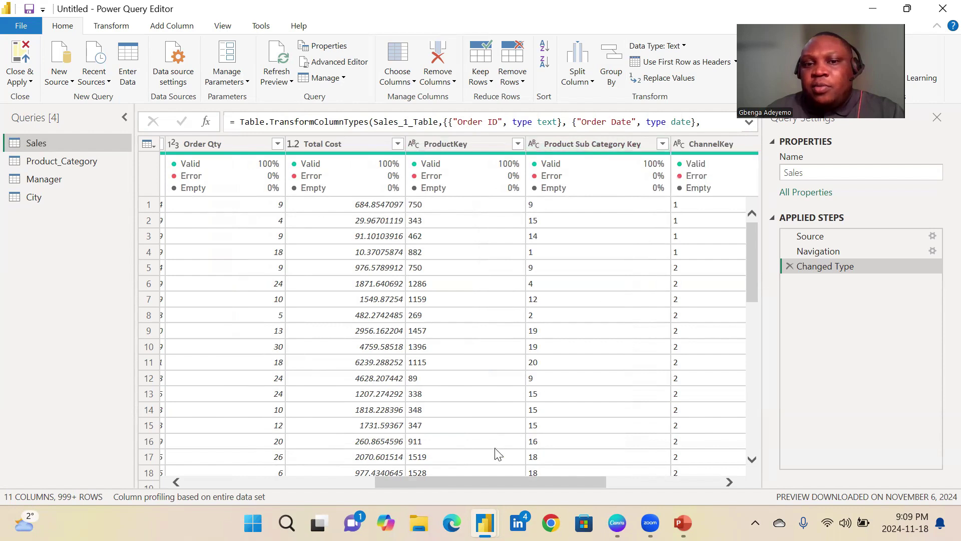
{"action": "left_click_drag", "start_coordinate": [457, 477], "coordinate": [586, 478]}
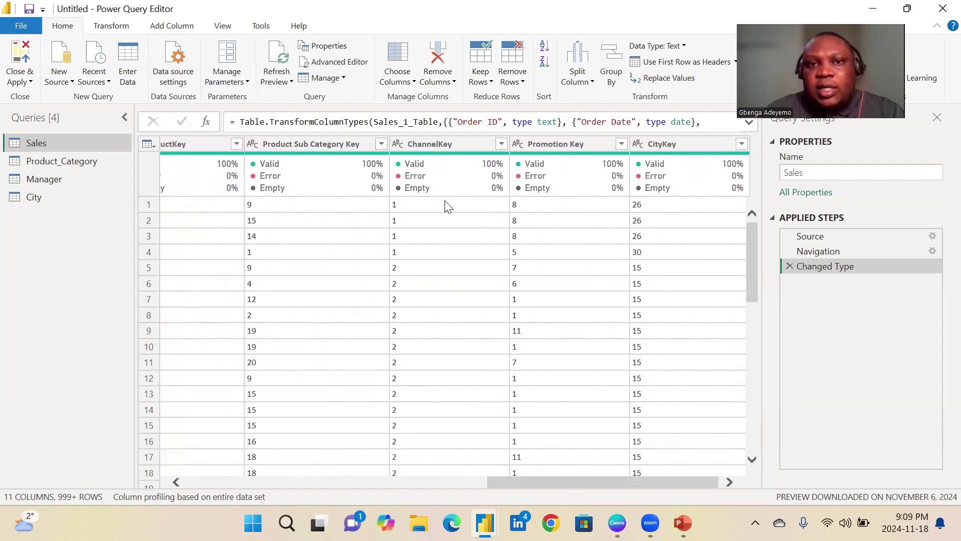
{"action": "left_click", "coordinate": [428, 147]}
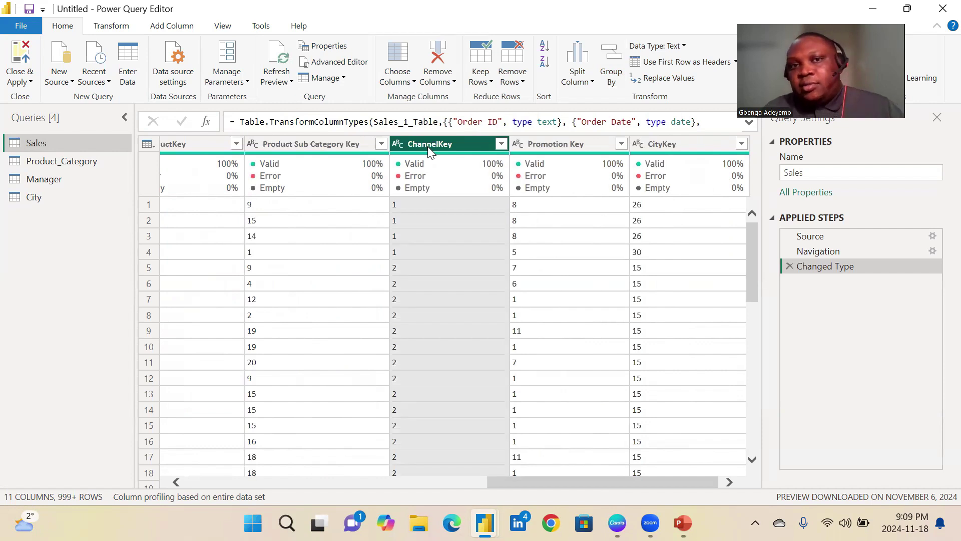
{"action": "left_click", "coordinate": [502, 144]}
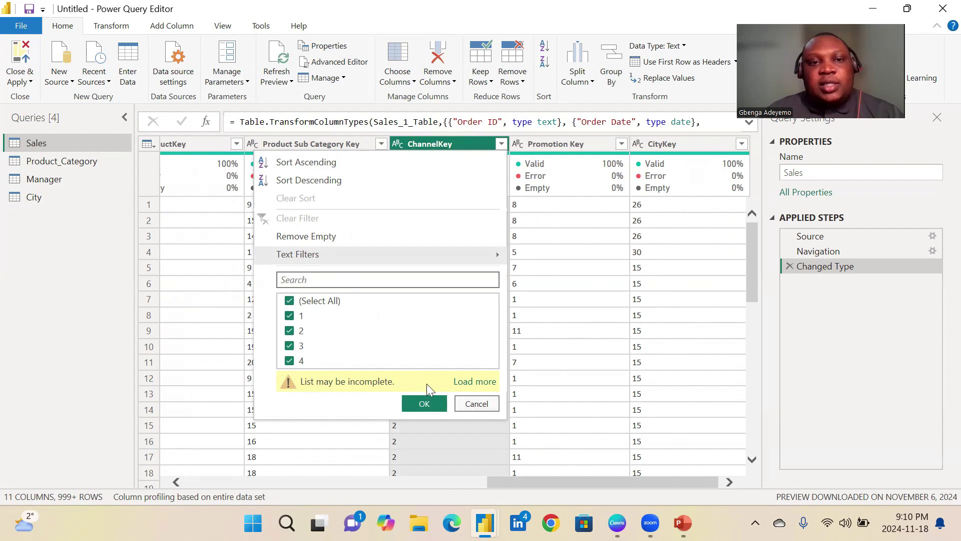
{"action": "left_click", "coordinate": [289, 301]}
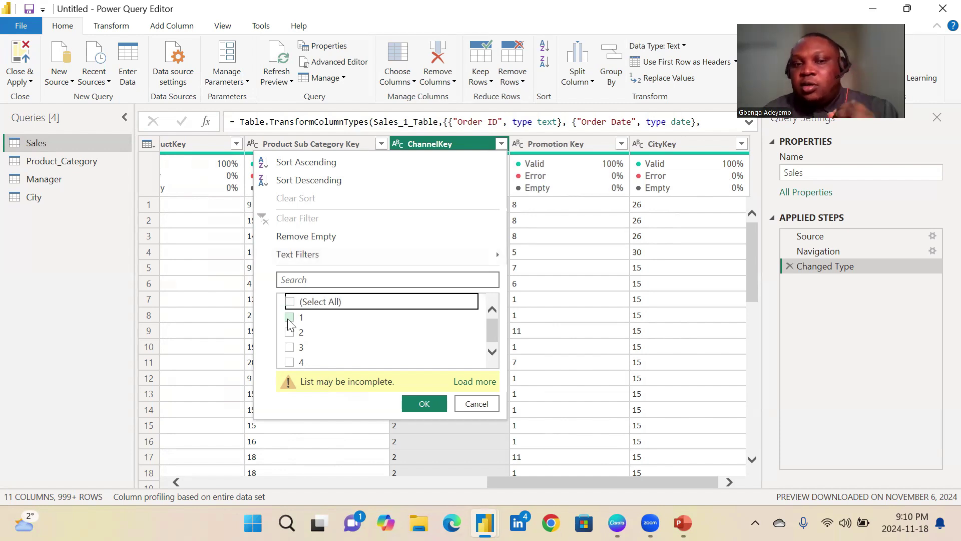
{"action": "left_click", "coordinate": [289, 318]}
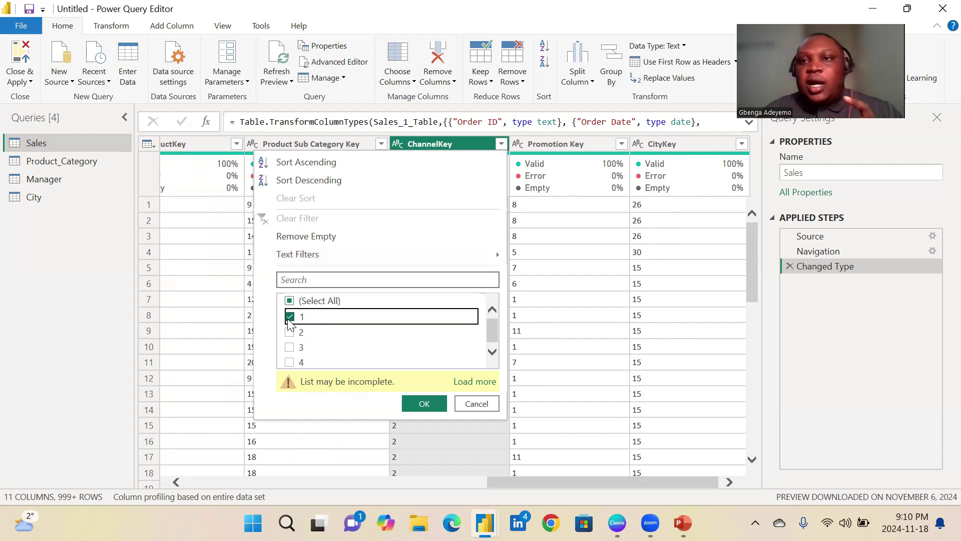
{"action": "left_click", "coordinate": [420, 403]}
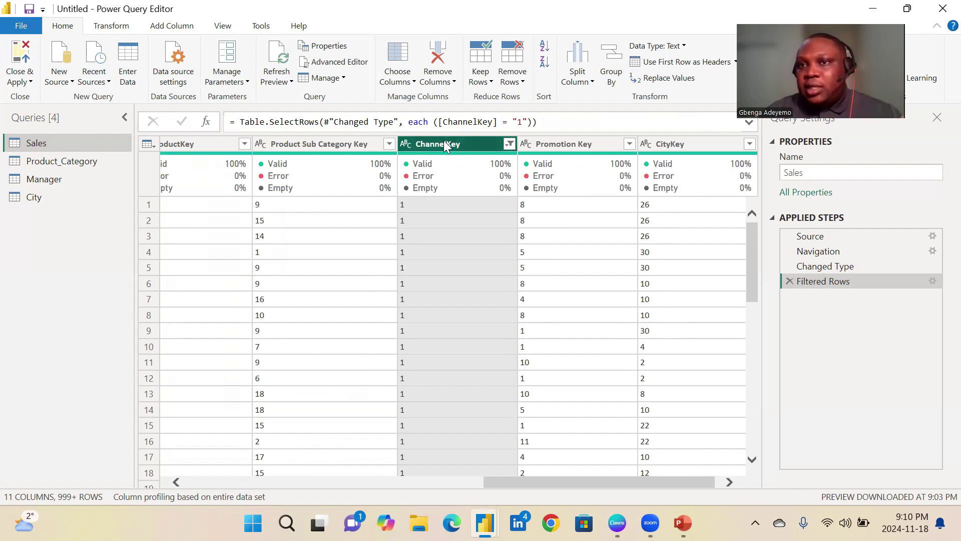
{"action": "left_click", "coordinate": [512, 143]}
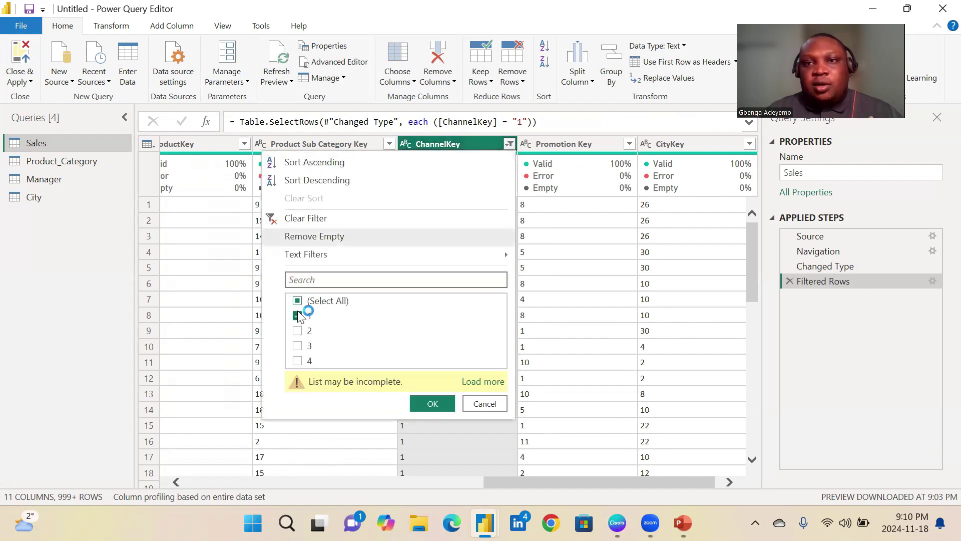
{"action": "left_click", "coordinate": [299, 315]}
{"action": "left_click", "coordinate": [298, 331]}
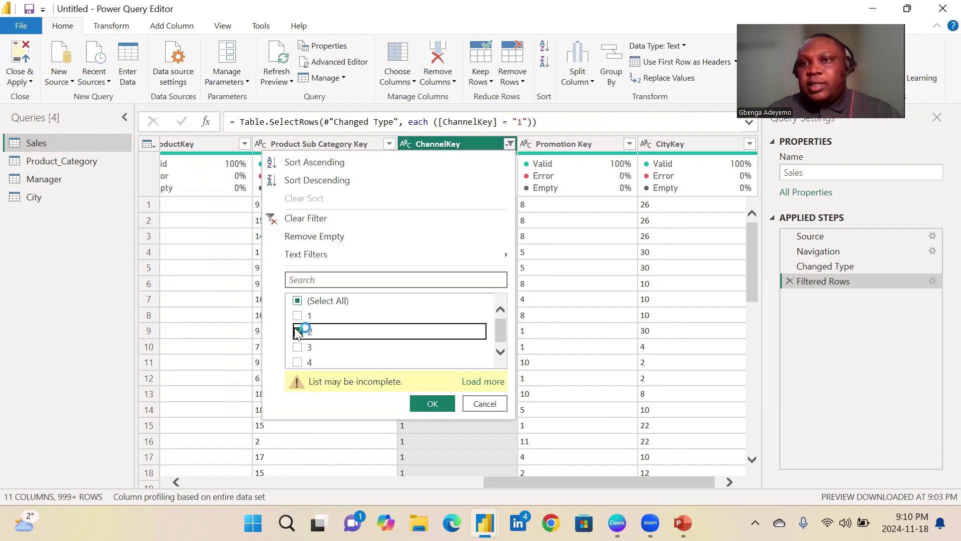
{"action": "left_click", "coordinate": [298, 331]}
{"action": "left_click", "coordinate": [297, 315]}
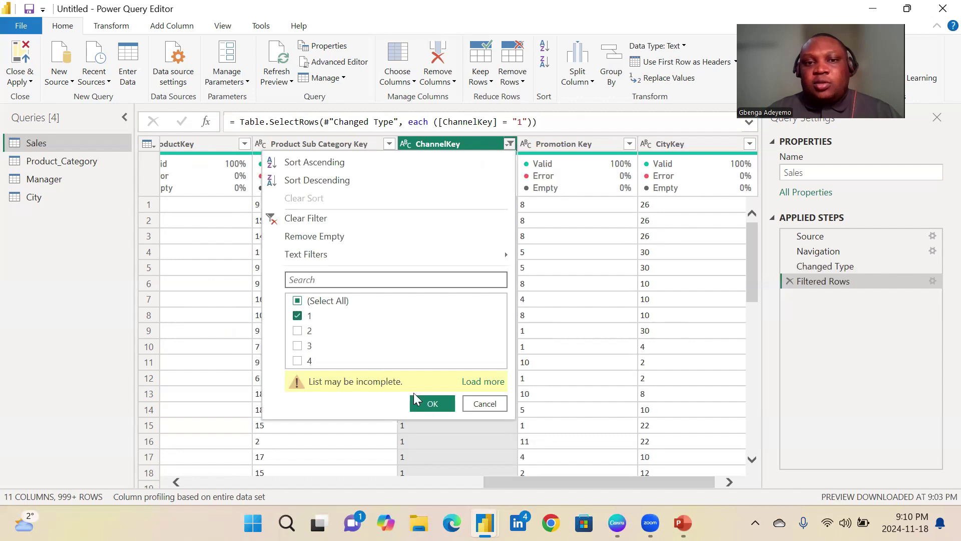
{"action": "left_click", "coordinate": [431, 405]}
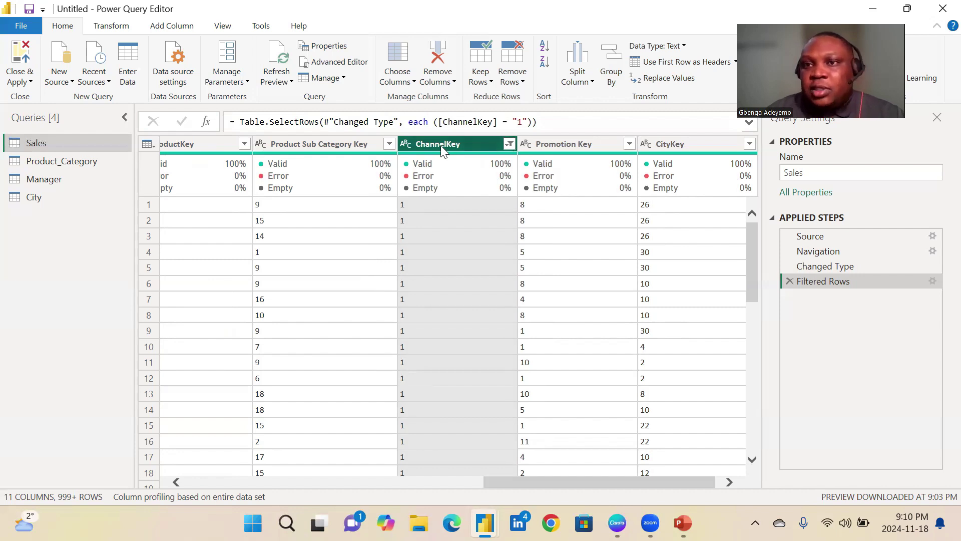
Step: Start a new query parameter and name it ChannelFilter
{"action": "left_click", "coordinate": [240, 84]}
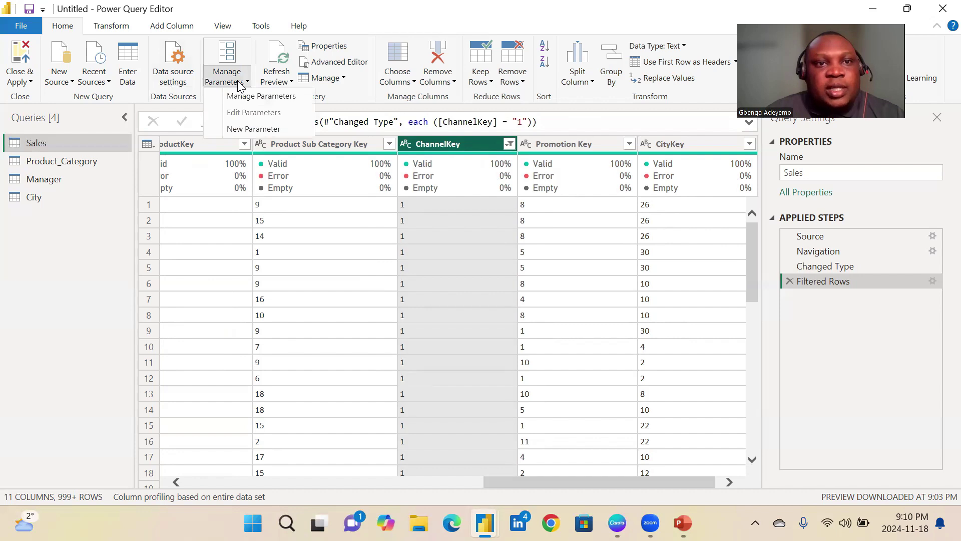
{"action": "left_click", "coordinate": [241, 129]}
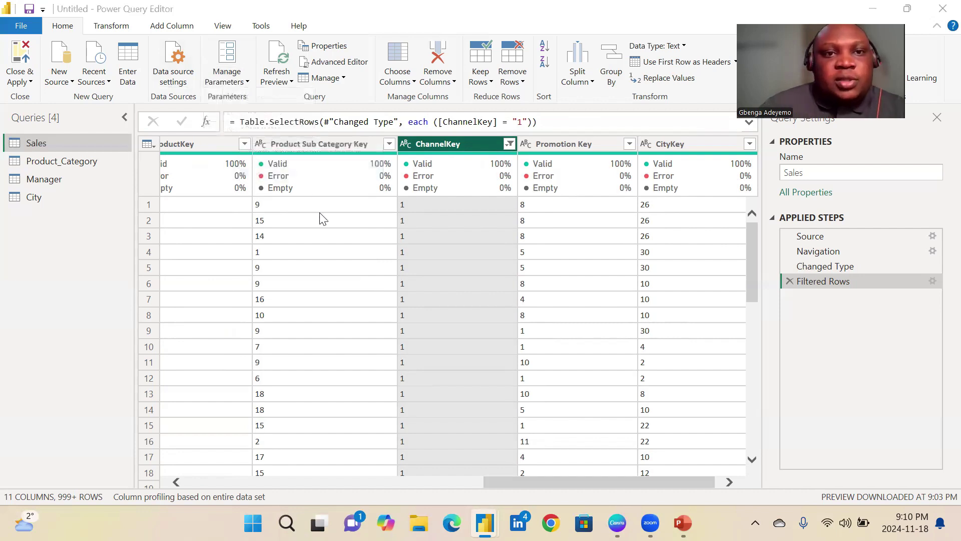
{"action": "left_click_drag", "start_coordinate": [510, 82], "coordinate": [439, 85]}
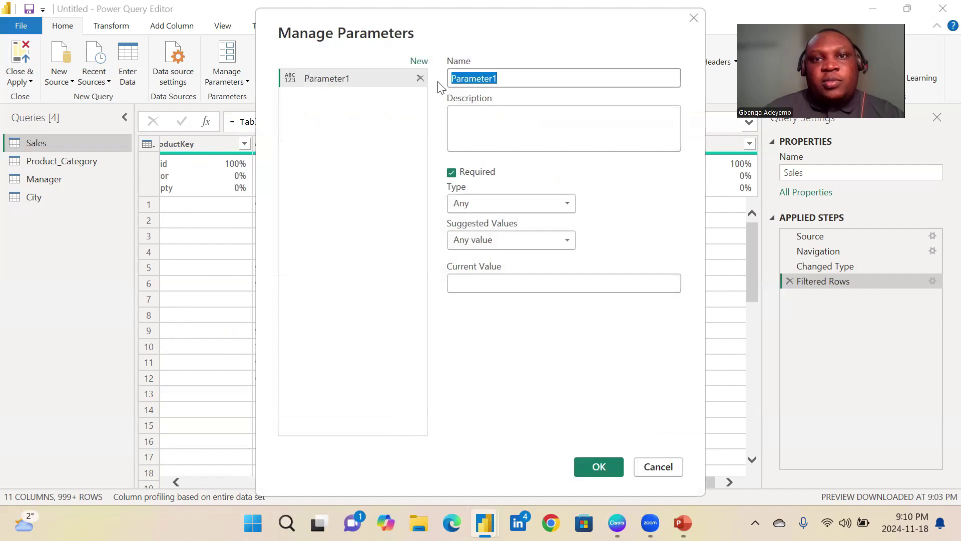
{"action": "type", "text": "Chann"}
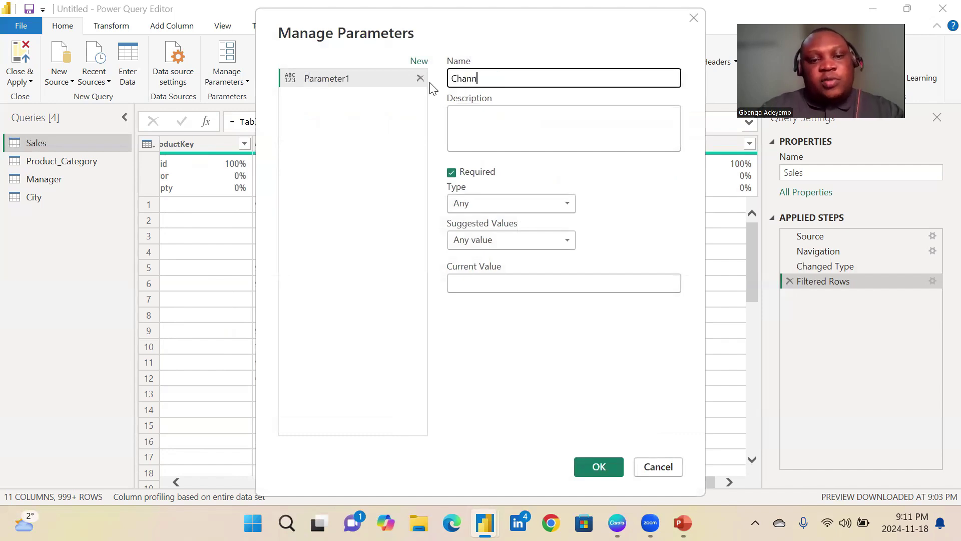
{"action": "type", "text": "elFilt"}
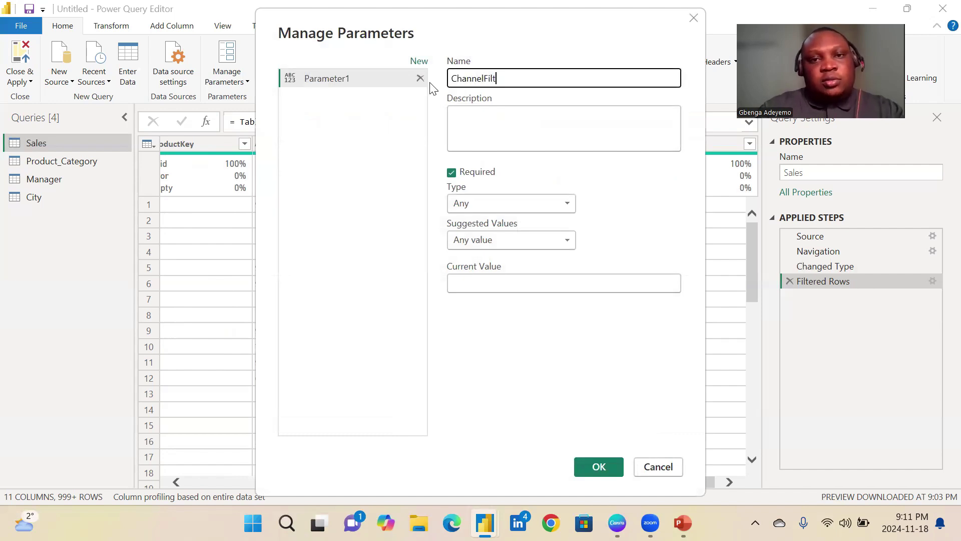
{"action": "type", "text": "er"}
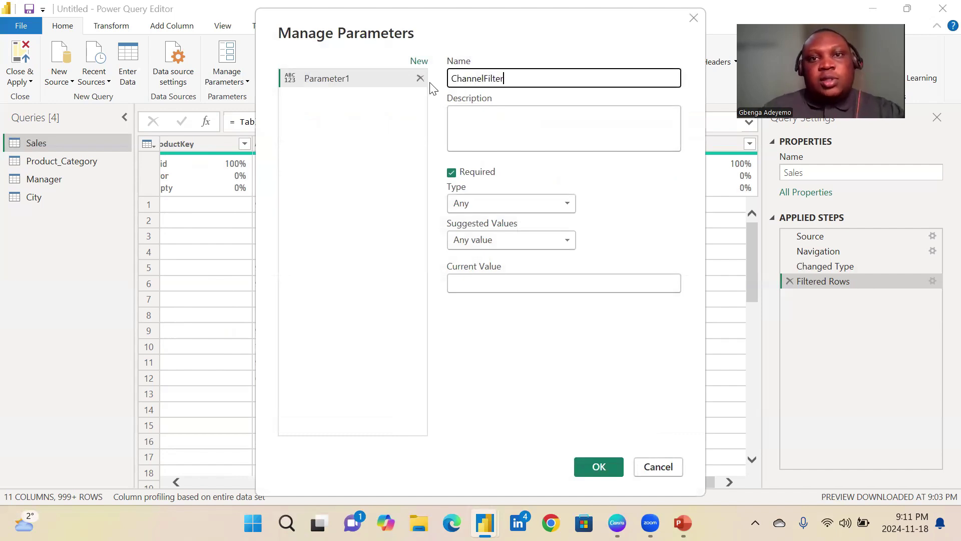
Step: Give the ChannelFilter parameter the description "Dynamically Filter Channel Key" and set its type to Text
{"action": "left_click", "coordinate": [480, 127]}
{"action": "type", "text": "Dynami"}
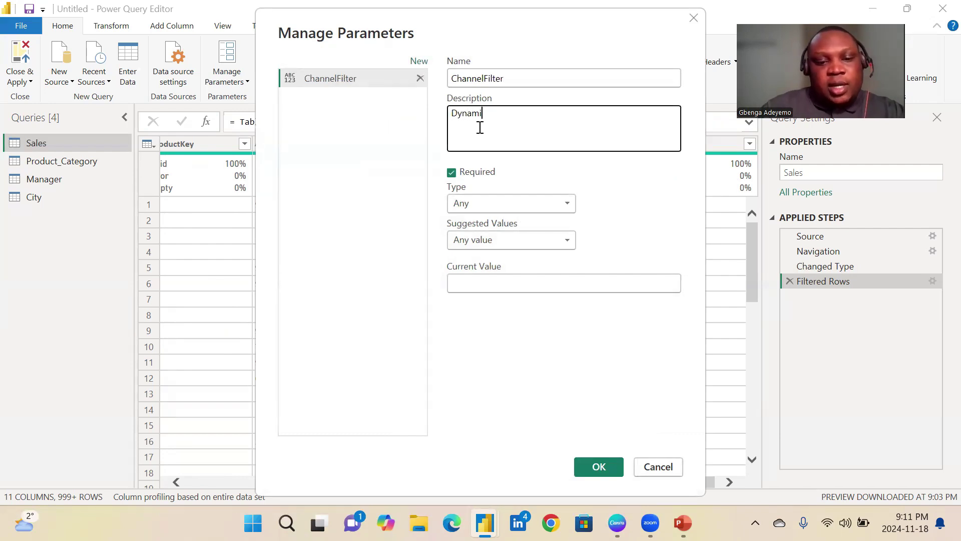
{"action": "type", "text": "cally Fil"}
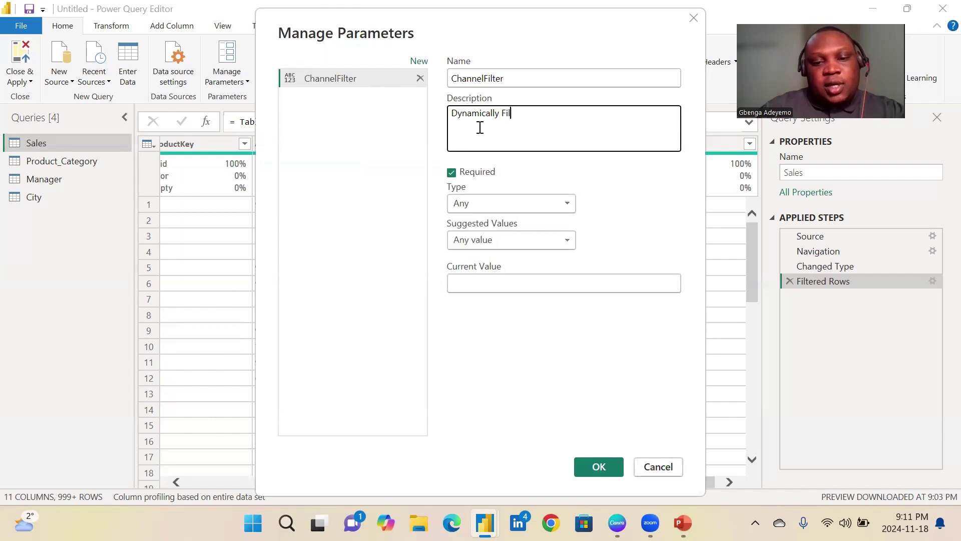
{"action": "type", "text": "ter Chan"}
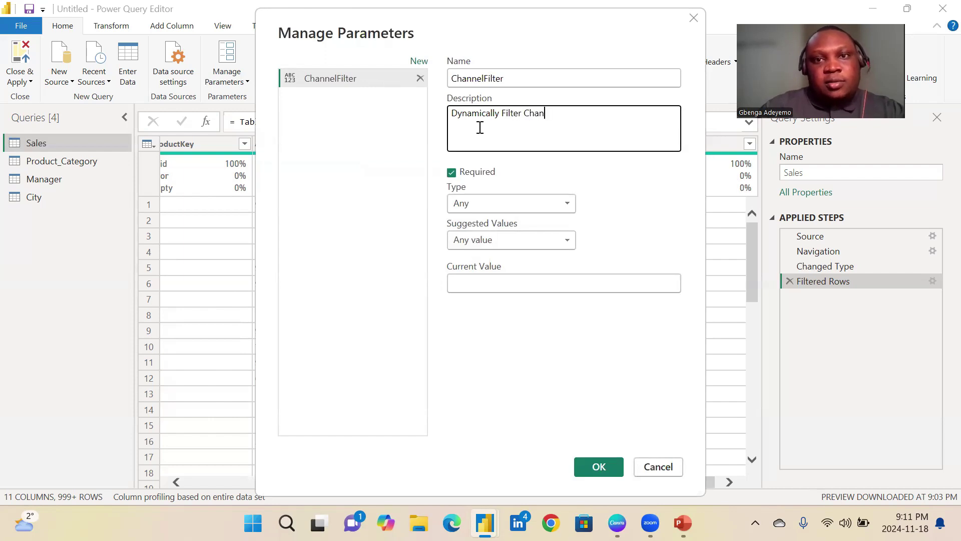
{"action": "type", "text": "nel Key"}
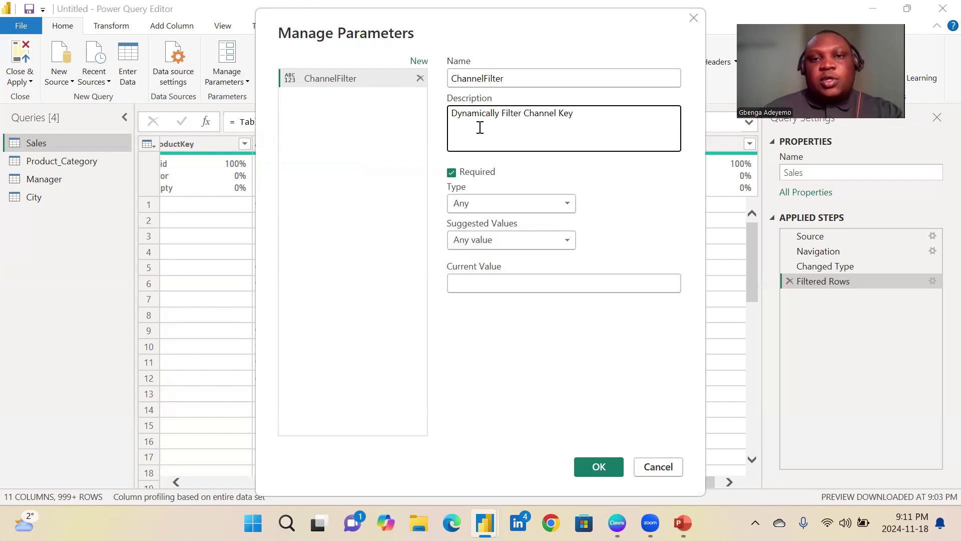
{"action": "left_click", "coordinate": [503, 201]}
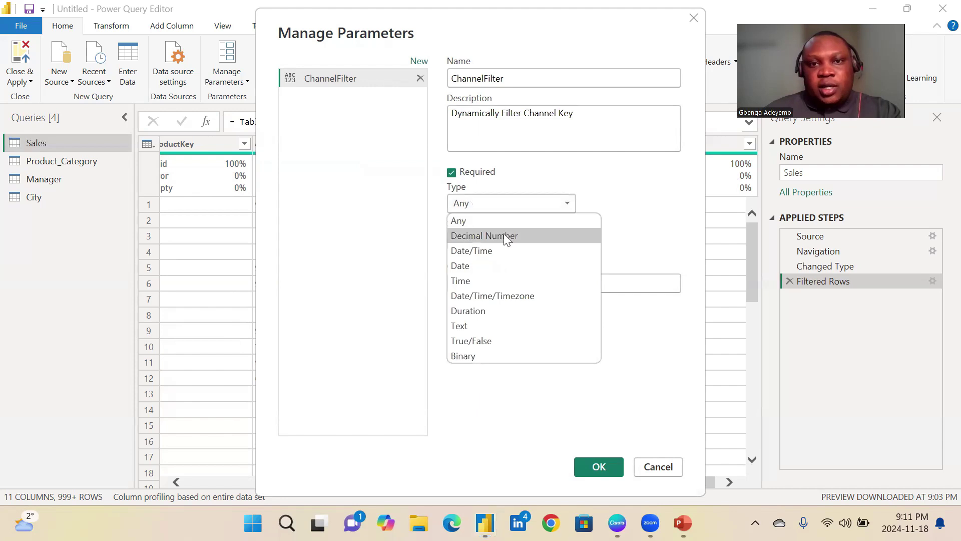
{"action": "left_click", "coordinate": [470, 324]}
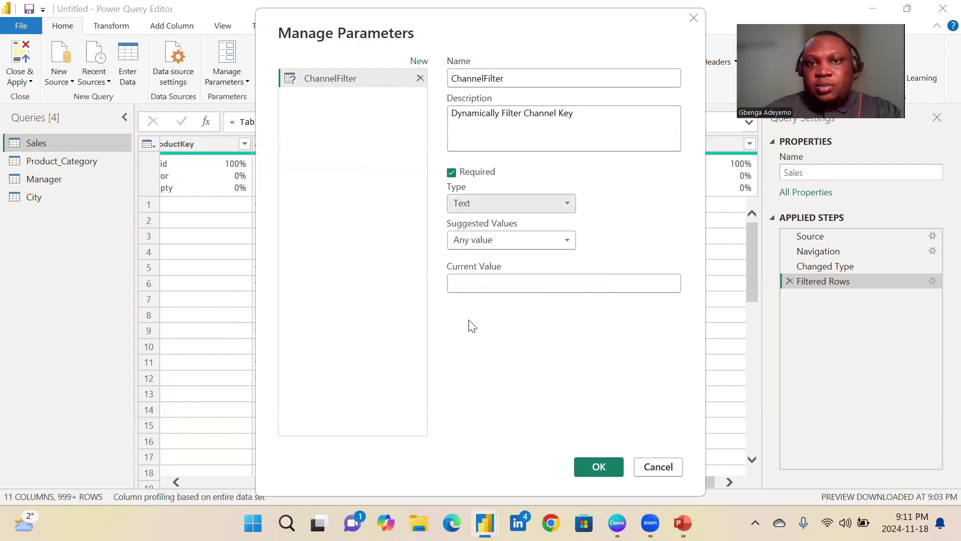
Step: Set the parameter's suggested values to a list of values containing 1, 2, 3 and 4
{"action": "left_click", "coordinate": [489, 239]}
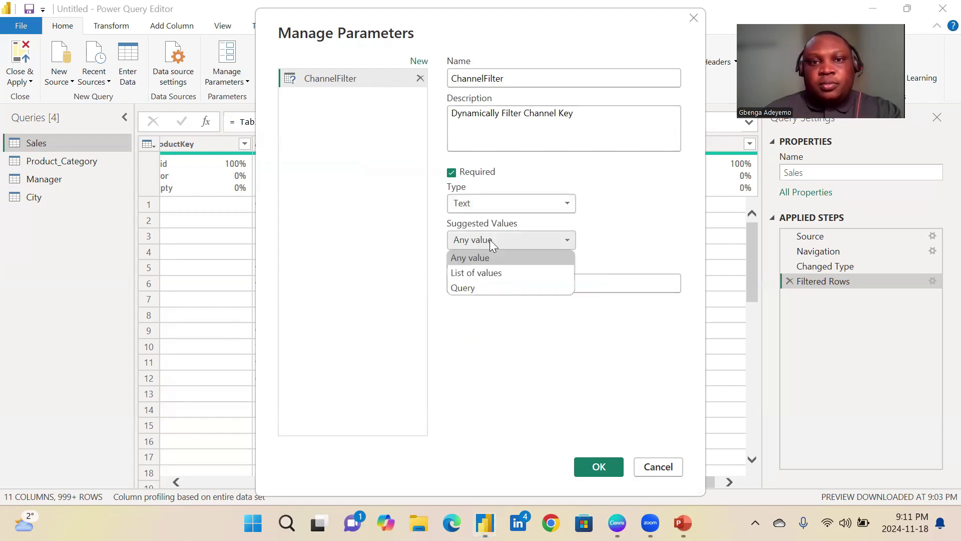
{"action": "left_click", "coordinate": [486, 268]}
{"action": "left_click", "coordinate": [489, 276]}
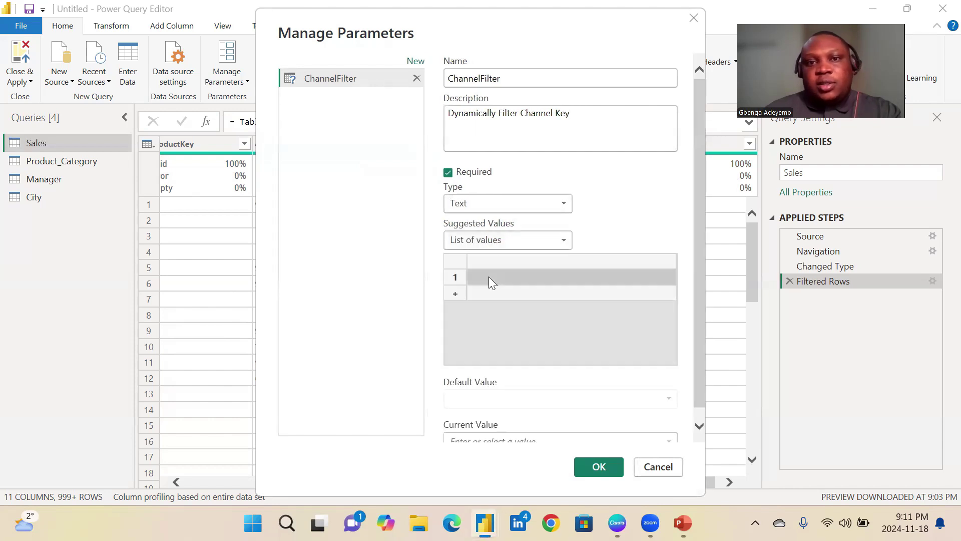
{"action": "type", "text": "1"}
{"action": "left_click", "coordinate": [493, 297]}
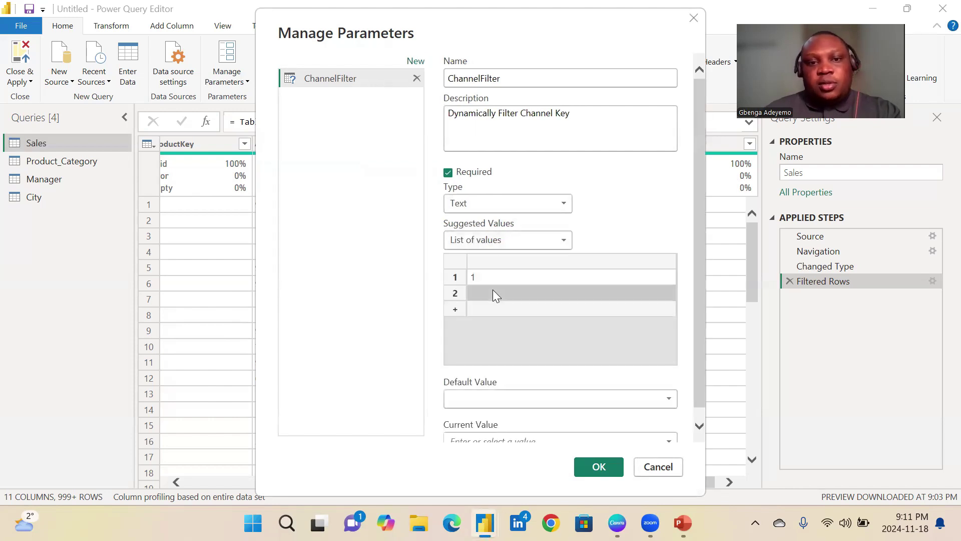
{"action": "type", "text": "2"}
{"action": "left_click", "coordinate": [477, 308]}
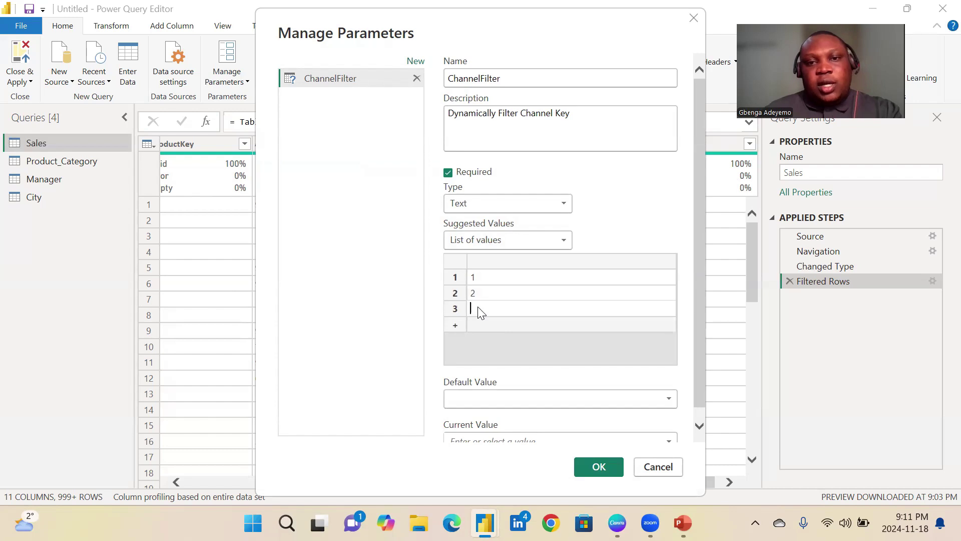
{"action": "type", "text": "3"}
{"action": "left_click", "coordinate": [485, 321]}
{"action": "type", "text": "4"}
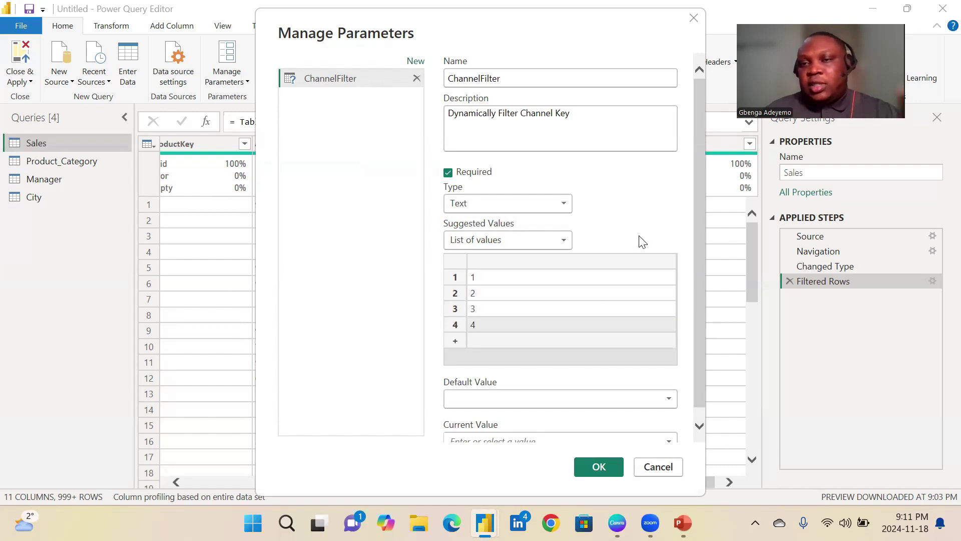
Step: Set the parameter's default value and current value both to 1 and create the parameter
{"action": "scroll", "coordinate": [522, 386], "scroll_direction": "down", "scroll_amount": 1}
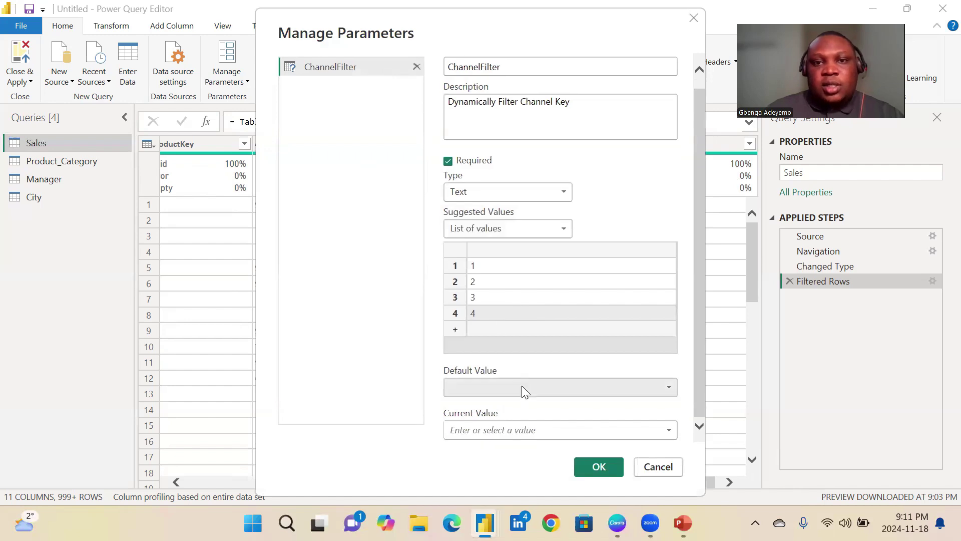
{"action": "left_click", "coordinate": [509, 386]}
{"action": "left_click", "coordinate": [479, 403]}
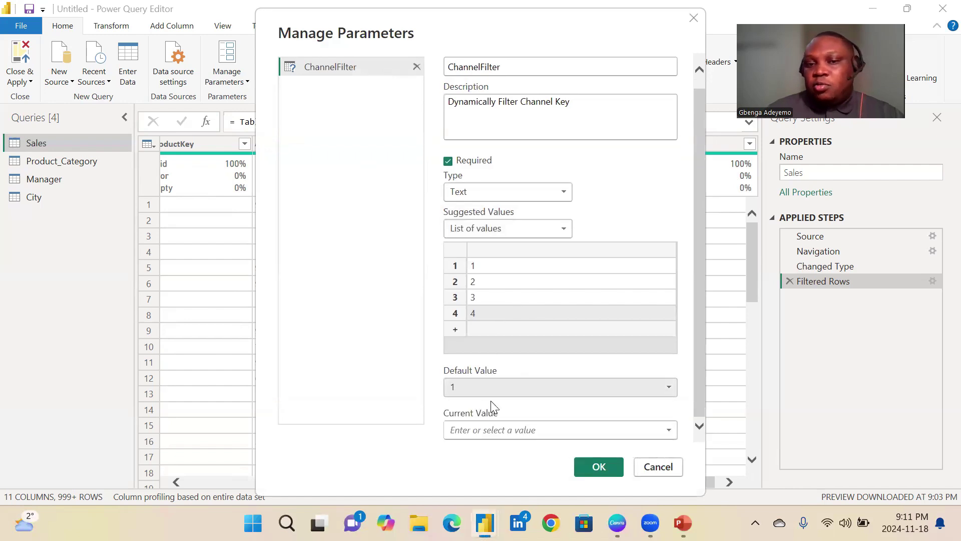
{"action": "left_click", "coordinate": [668, 430]}
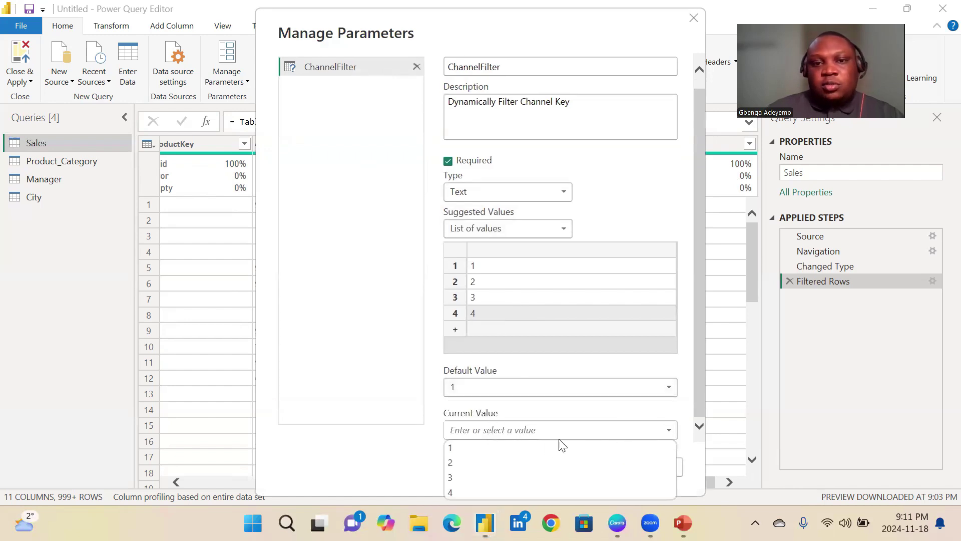
{"action": "left_click", "coordinate": [529, 446]}
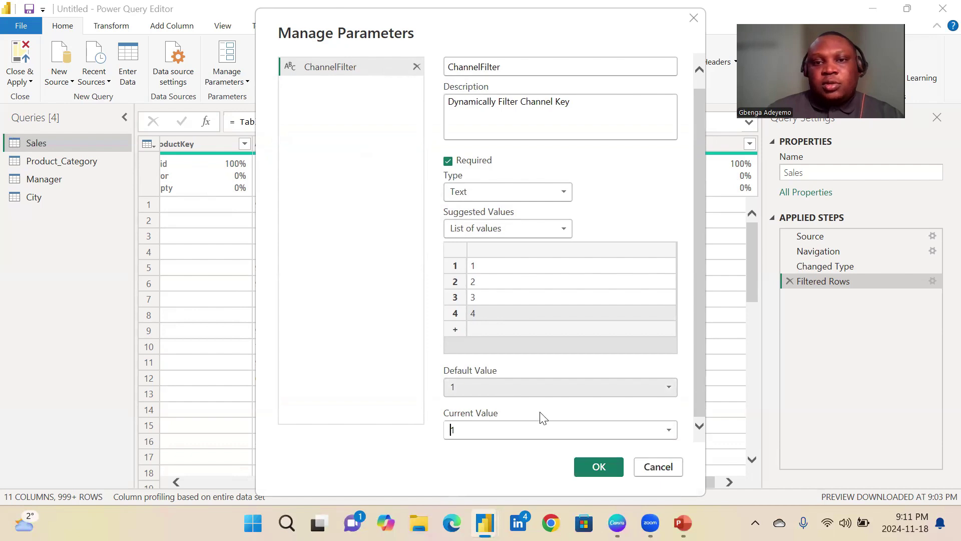
{"action": "left_click", "coordinate": [595, 468]}
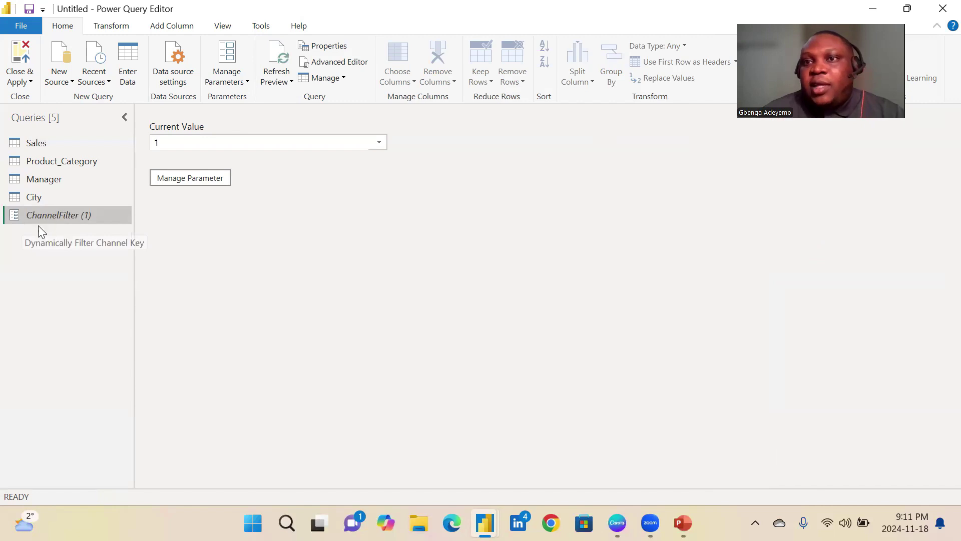
Step: Try 2 as the ChannelFilter parameter's current value and change it to 4
{"action": "left_click", "coordinate": [379, 142]}
{"action": "left_click", "coordinate": [255, 173]}
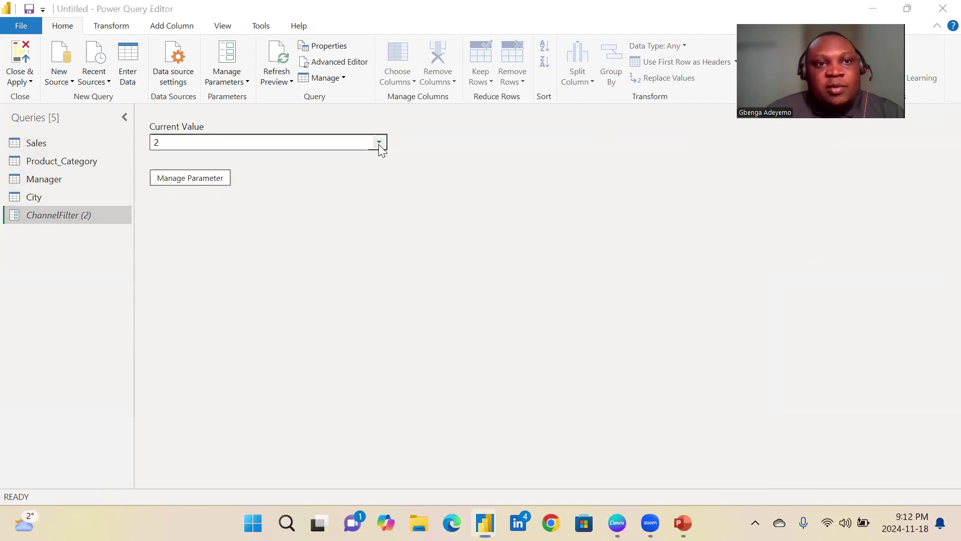
{"action": "left_click", "coordinate": [379, 142]}
{"action": "left_click", "coordinate": [283, 201]}
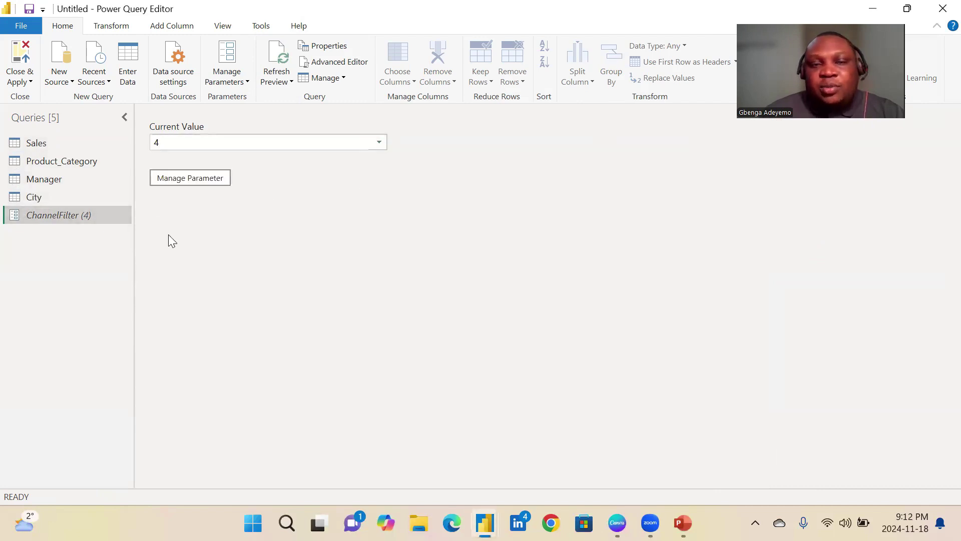
Step: Edit the Sales query's Filtered Rows step so that ChannelKey equals the ChannelFilter parameter instead of a fixed text value
{"action": "left_click", "coordinate": [44, 145]}
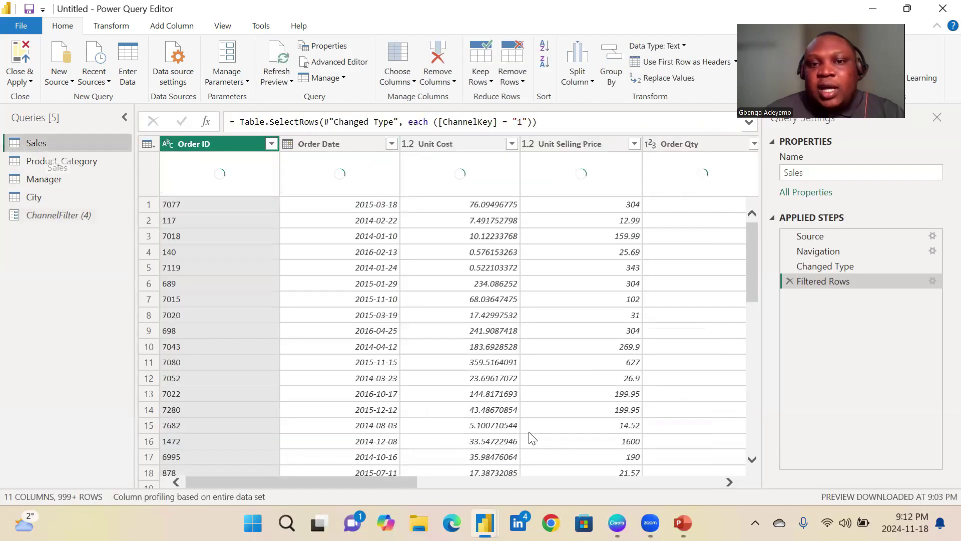
{"action": "left_click_drag", "start_coordinate": [354, 480], "coordinate": [613, 479]}
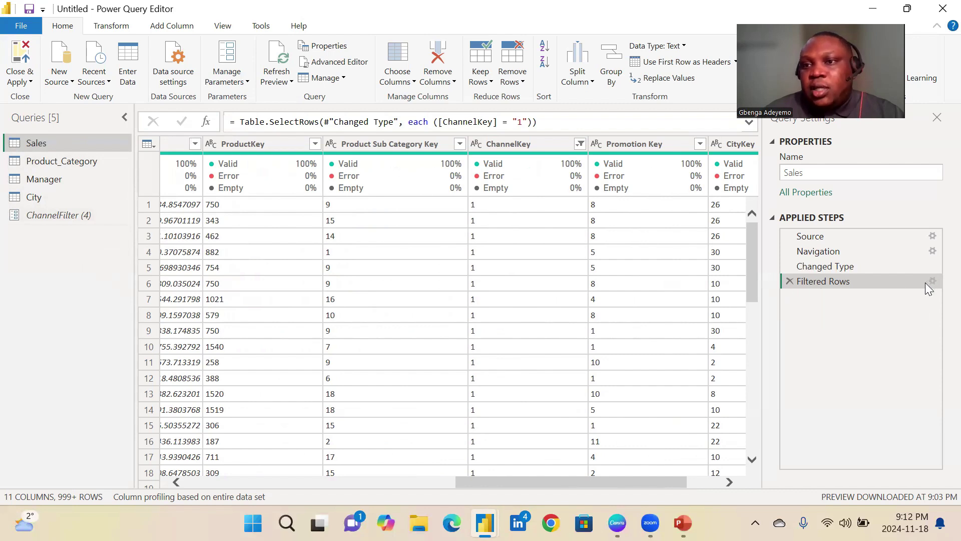
{"action": "double_click", "coordinate": [813, 289]}
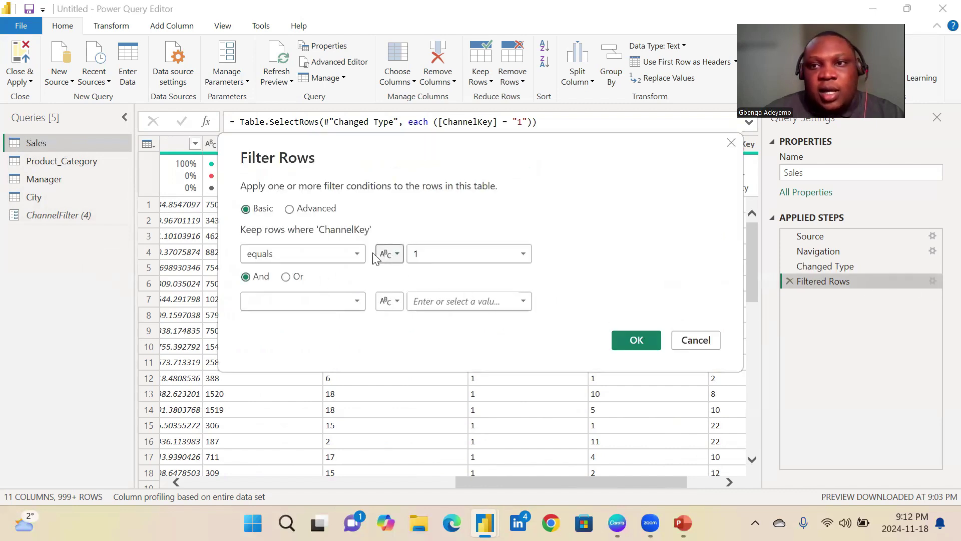
{"action": "left_click", "coordinate": [391, 255]}
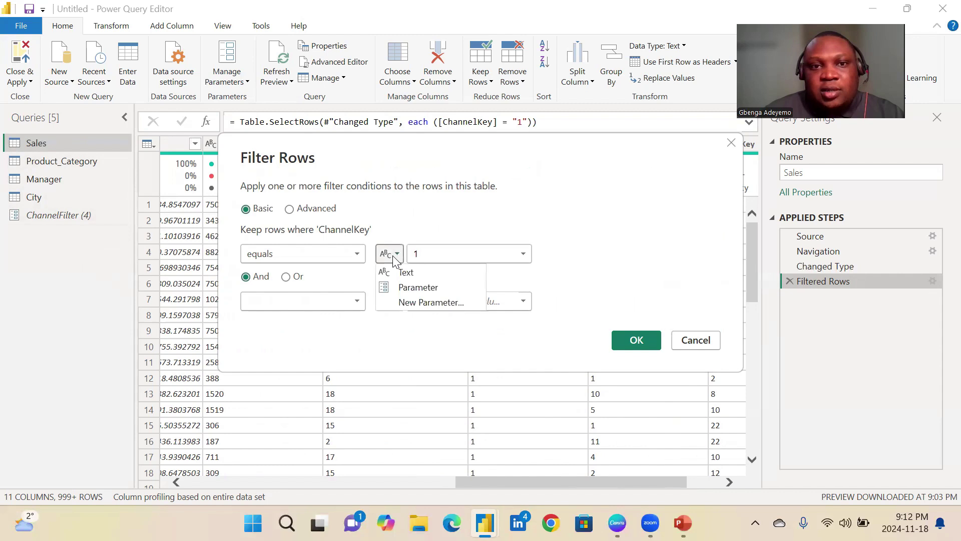
{"action": "left_click", "coordinate": [425, 289]}
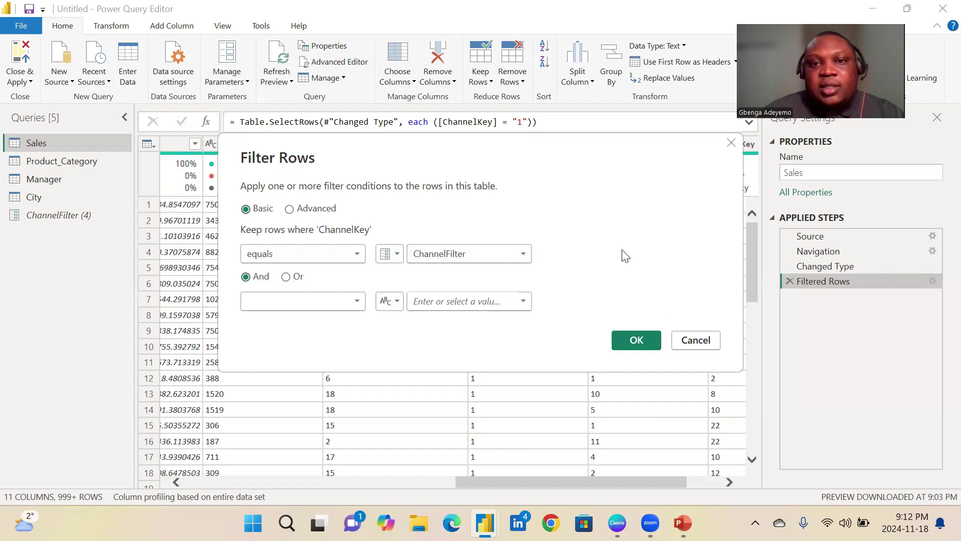
{"action": "left_click", "coordinate": [637, 343]}
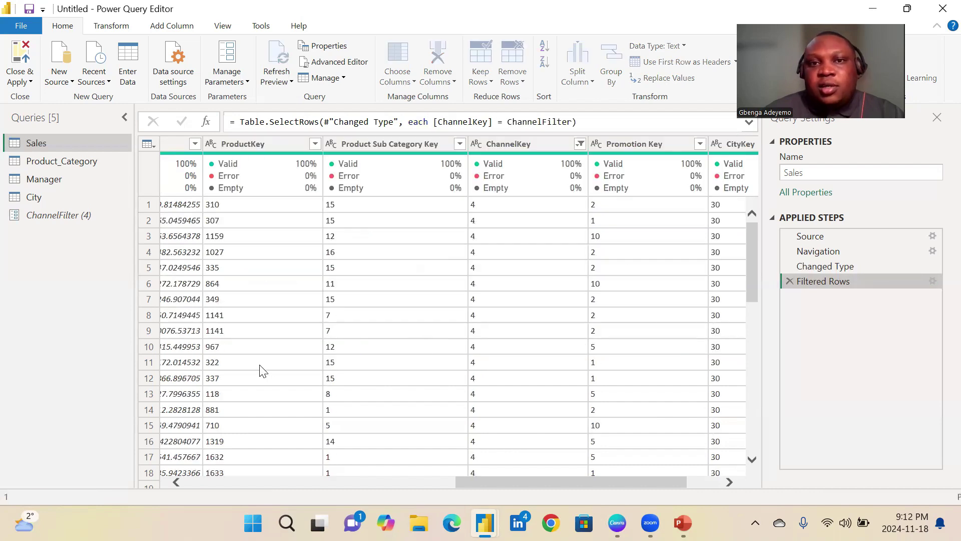
Step: Set the ChannelFilter parameter's current value to 2 and check the ChannelKey column in the Sales table
{"action": "left_click", "coordinate": [48, 219]}
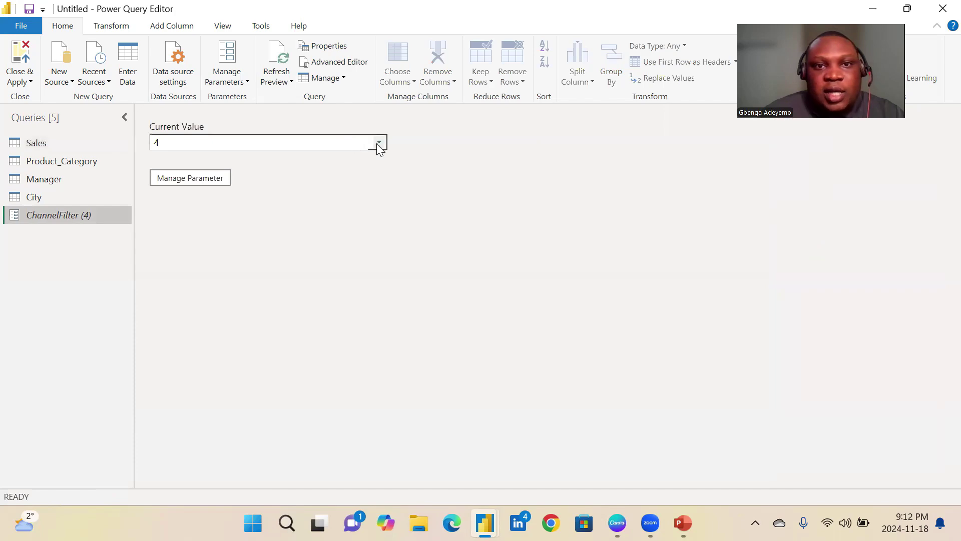
{"action": "left_click", "coordinate": [85, 144]}
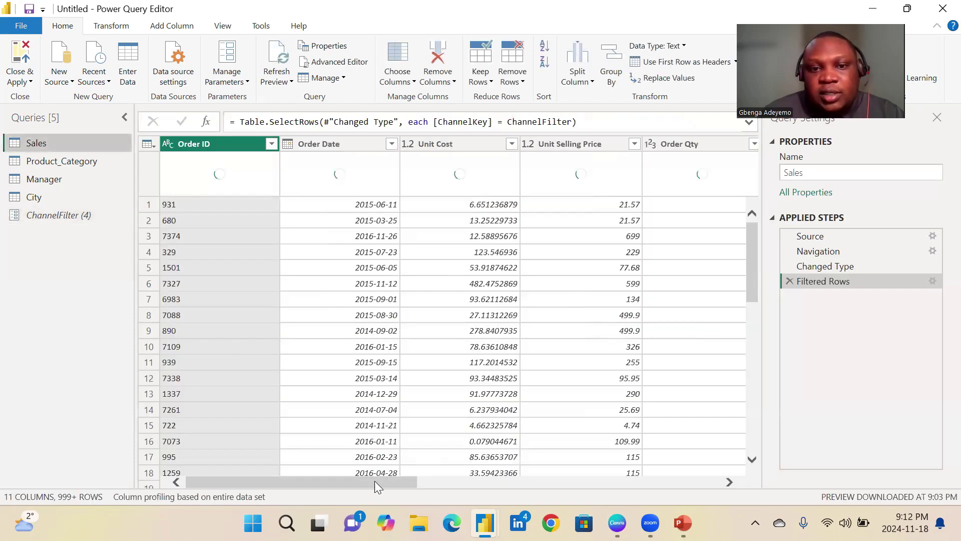
{"action": "left_click_drag", "start_coordinate": [378, 484], "coordinate": [619, 482]}
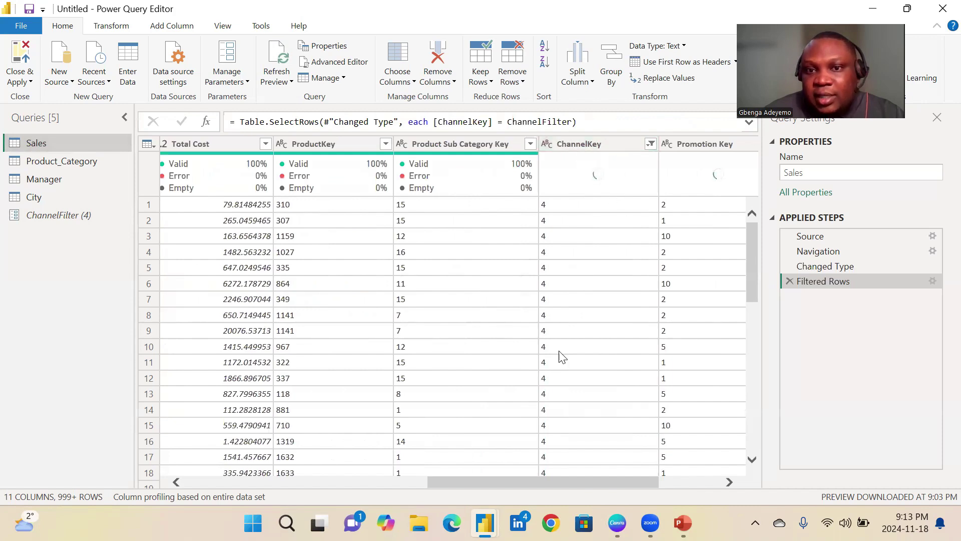
{"action": "left_click", "coordinate": [56, 213]}
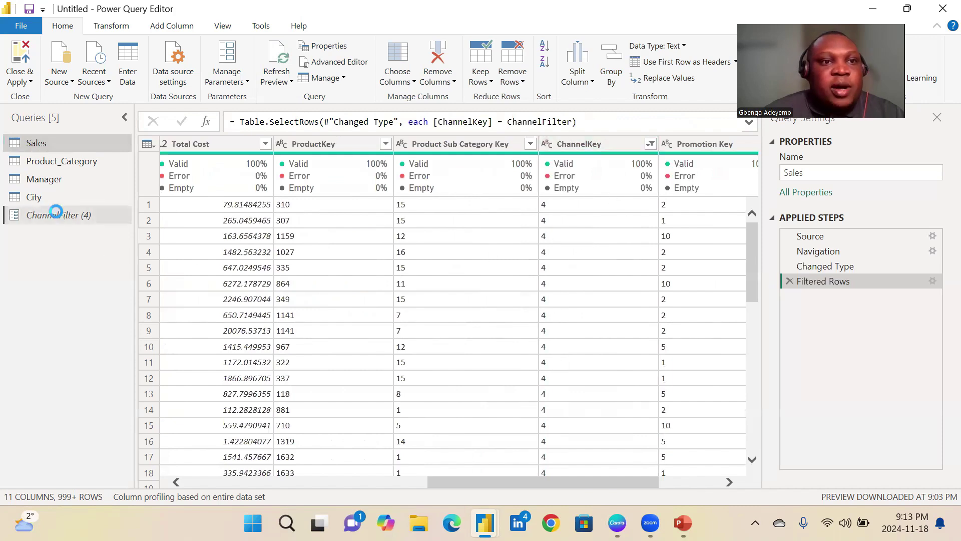
{"action": "left_click", "coordinate": [378, 143]}
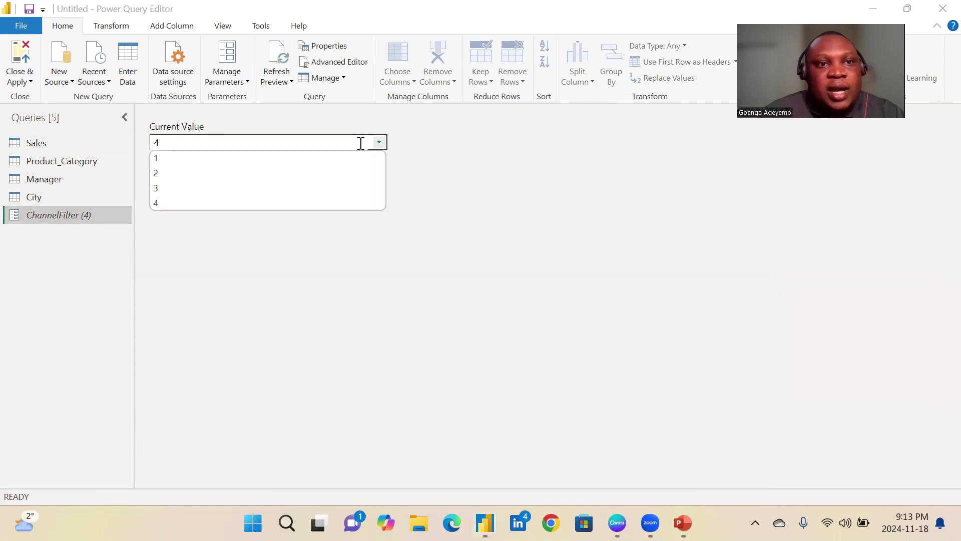
{"action": "left_click", "coordinate": [231, 174]}
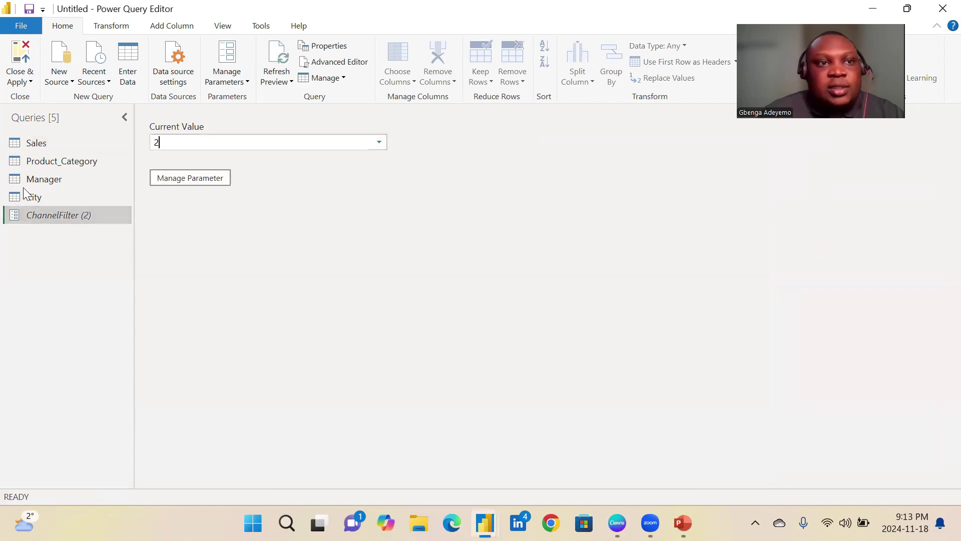
{"action": "left_click", "coordinate": [47, 141]}
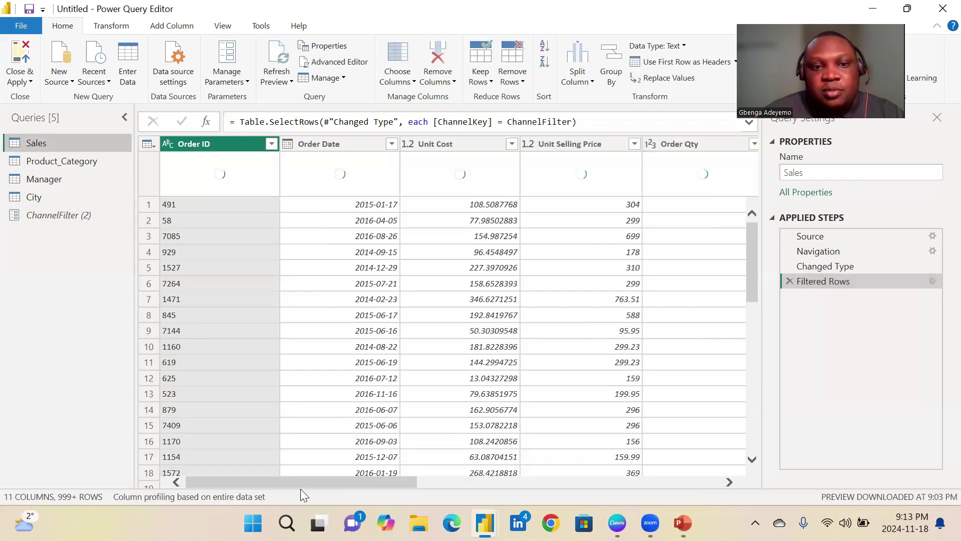
{"action": "left_click_drag", "start_coordinate": [301, 488], "coordinate": [563, 487]}
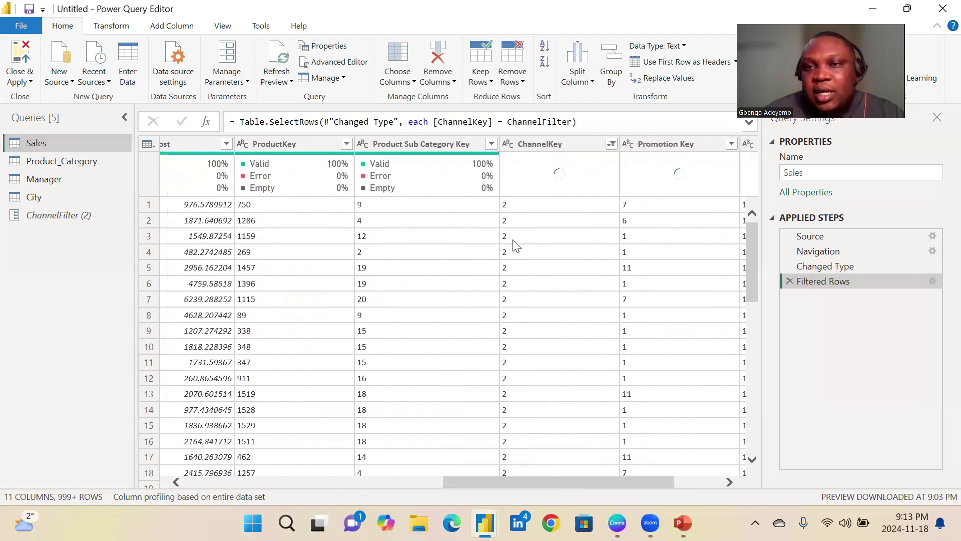
Step: Set the ChannelFilter parameter's current value to 1 and examine the filtered ChannelKey column in the Sales table
{"action": "left_click", "coordinate": [65, 218]}
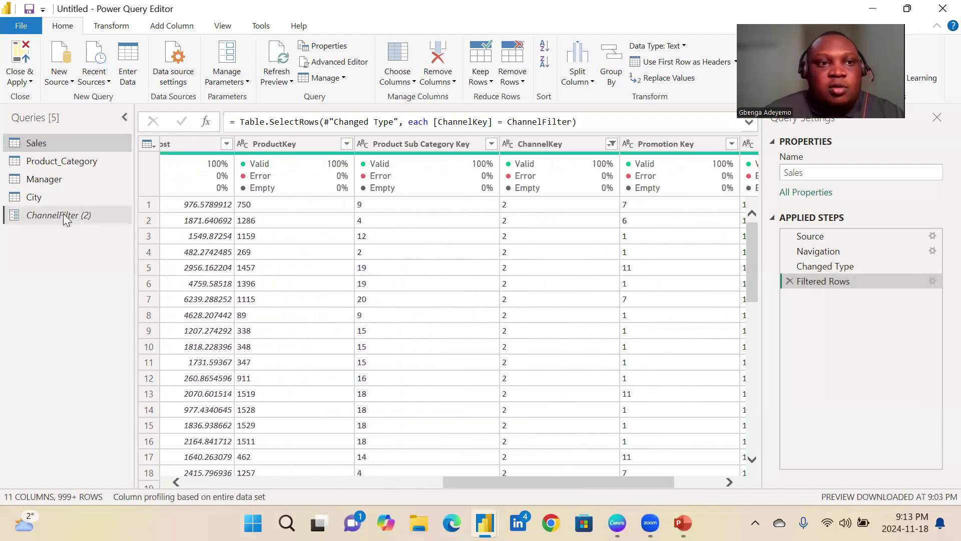
{"action": "left_click", "coordinate": [379, 142]}
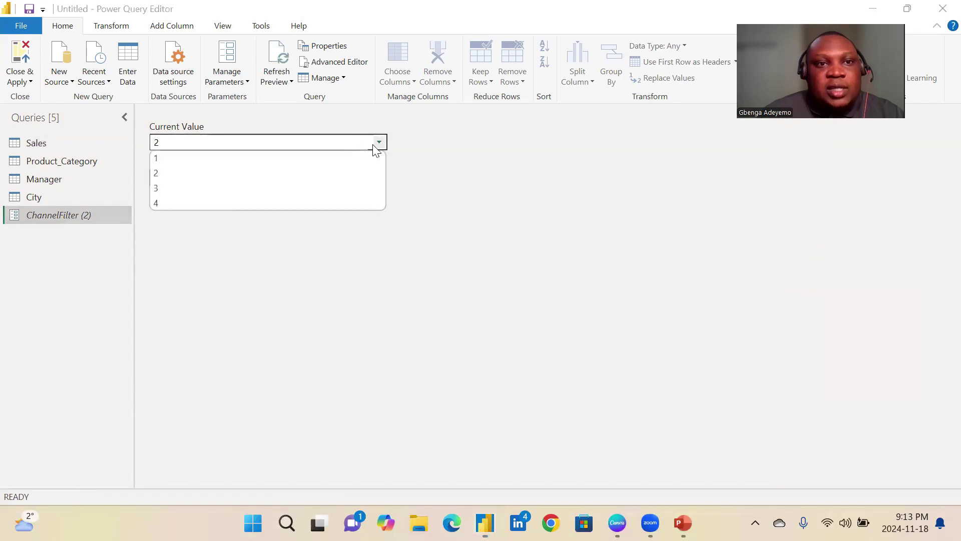
{"action": "left_click", "coordinate": [245, 159]}
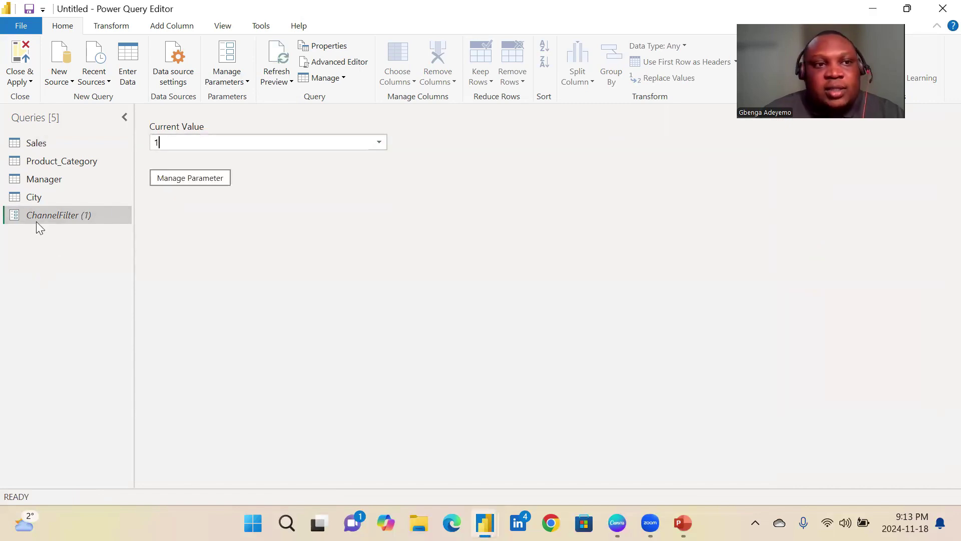
{"action": "left_click", "coordinate": [60, 142]}
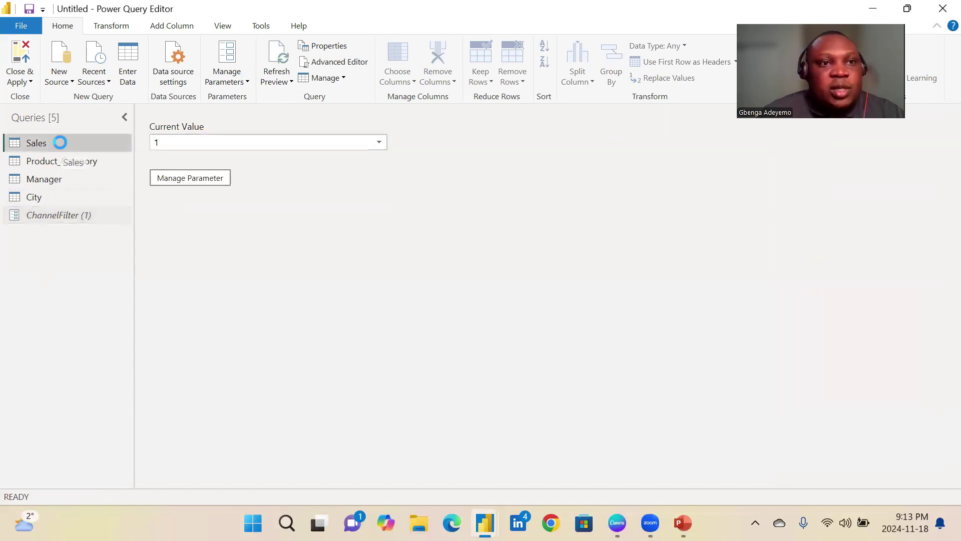
{"action": "left_click_drag", "start_coordinate": [297, 481], "coordinate": [564, 487]}
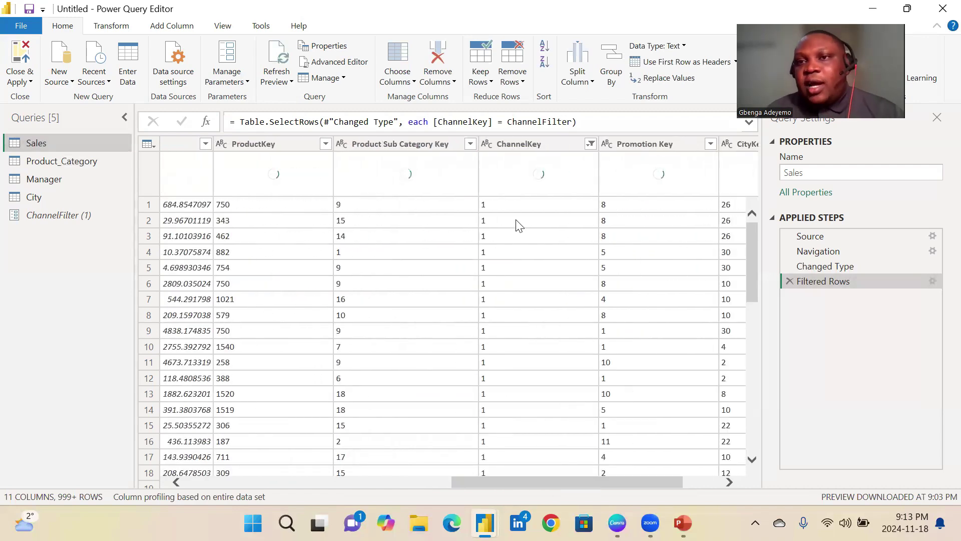
{"action": "left_click_drag", "start_coordinate": [839, 283], "coordinate": [845, 299]}
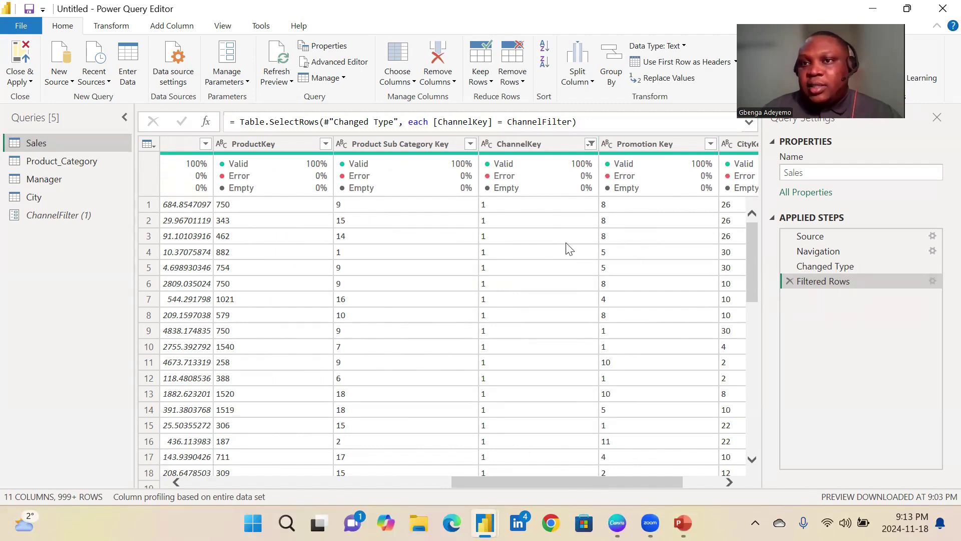
Step: Try to delete the ChannelFilter parameter while the Sales query still references it
{"action": "left_click", "coordinate": [41, 211]}
{"action": "right_click", "coordinate": [42, 213]}
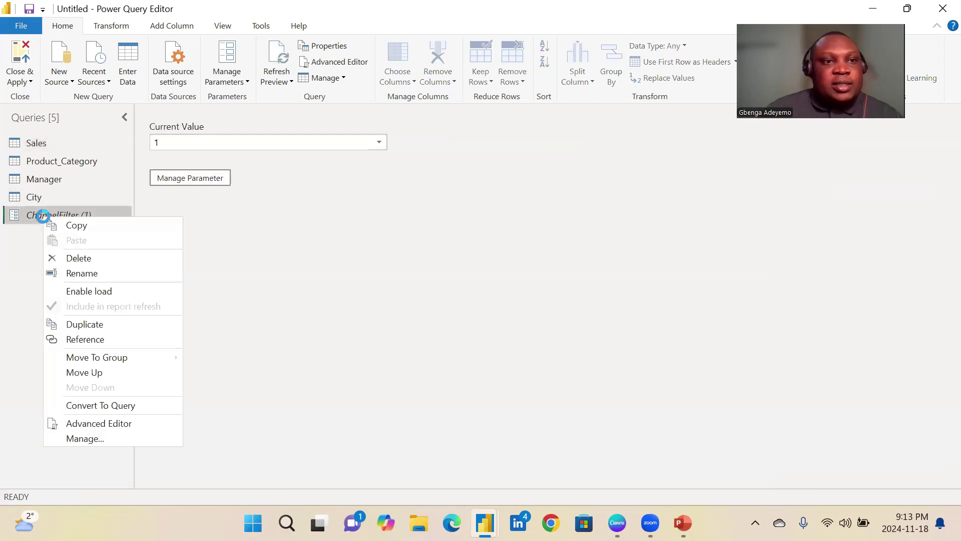
{"action": "left_click", "coordinate": [78, 257]}
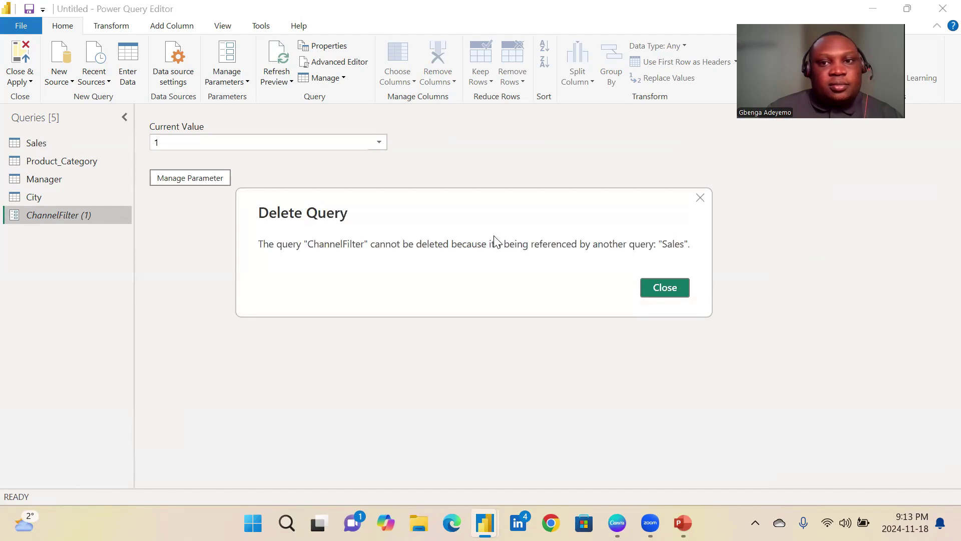
{"action": "left_click", "coordinate": [656, 289]}
Step: Remove the Filtered Rows step from the Sales query and delete the ChannelFilter parameter
{"action": "left_click", "coordinate": [56, 144]}
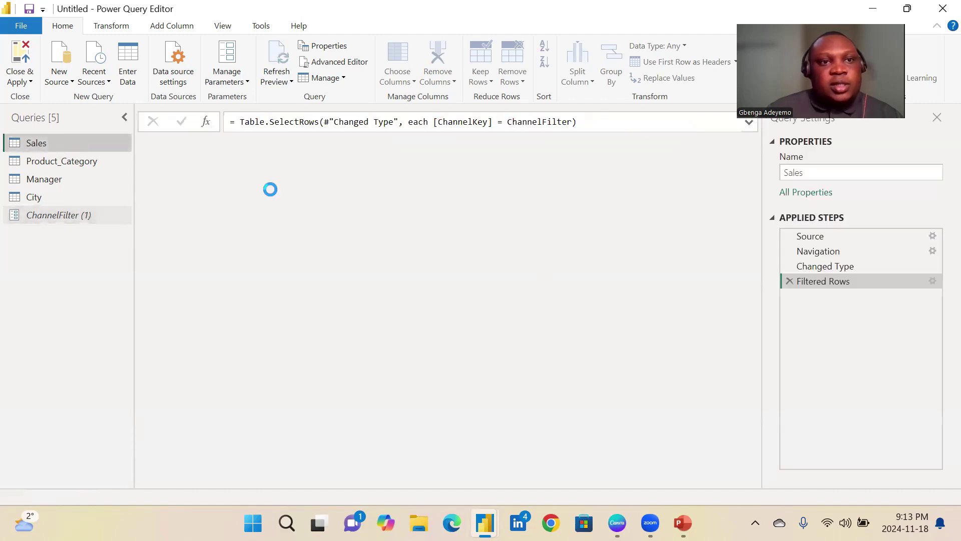
{"action": "left_click", "coordinate": [789, 280]}
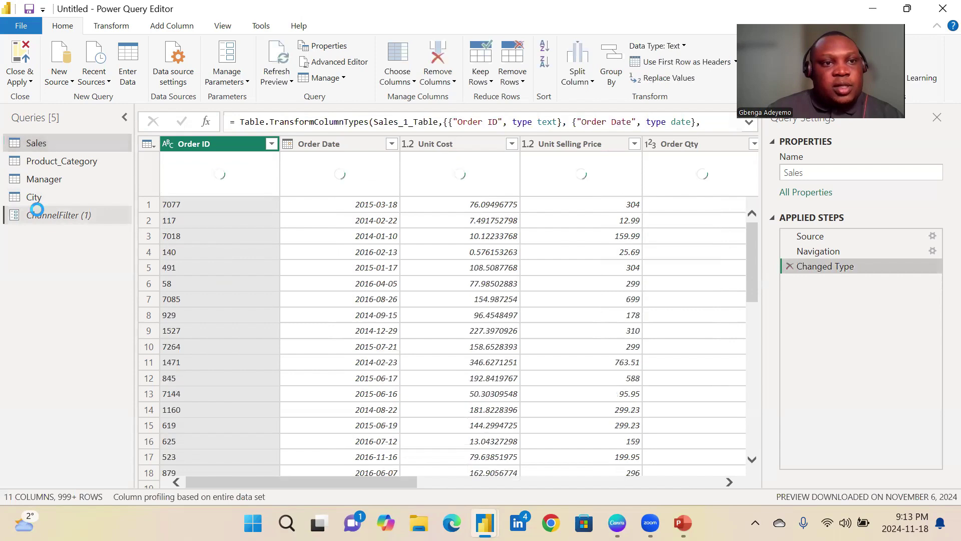
{"action": "left_click", "coordinate": [37, 213]}
{"action": "right_click", "coordinate": [38, 211]}
{"action": "left_click", "coordinate": [102, 256]}
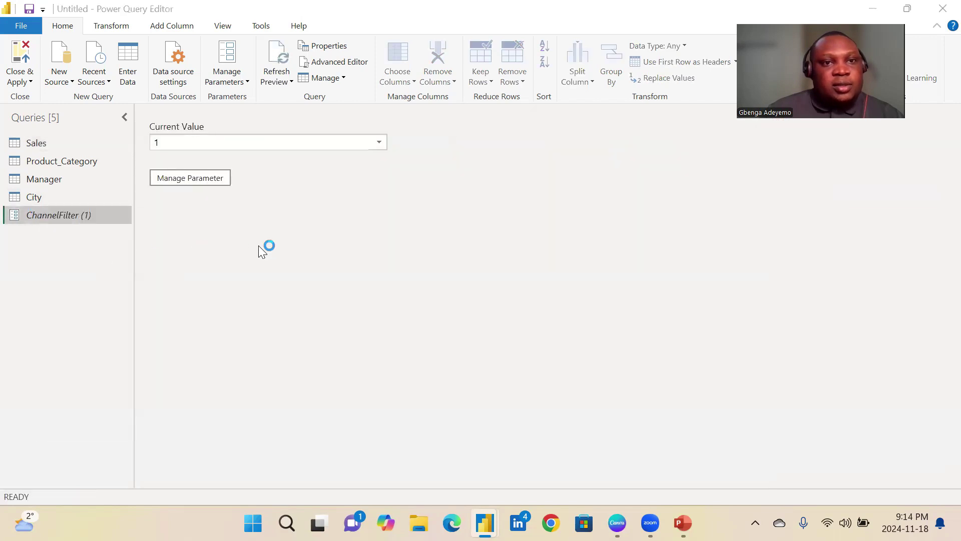
{"action": "left_click", "coordinate": [526, 289]}
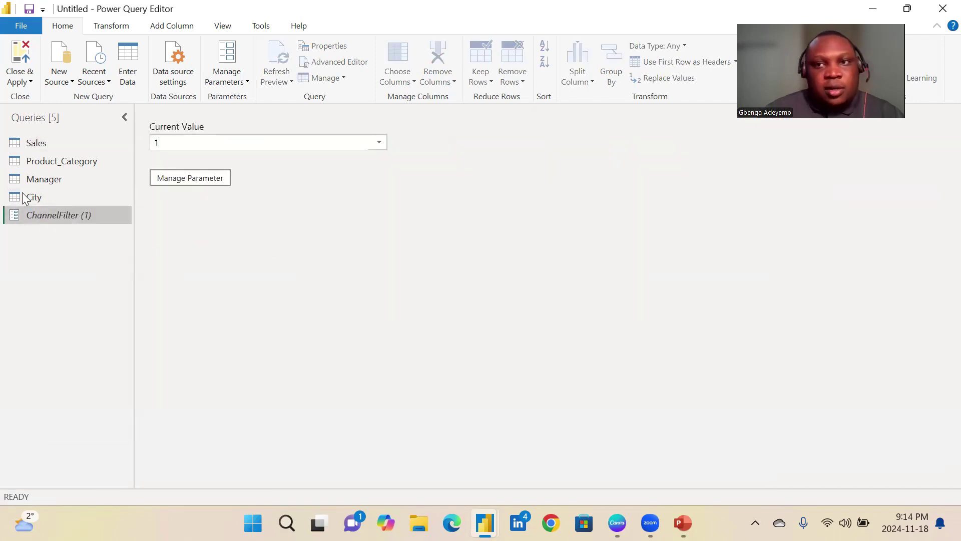
Step: Filter the Sales table's ChannelKey column to keep only the value 1
{"action": "left_click", "coordinate": [55, 146]}
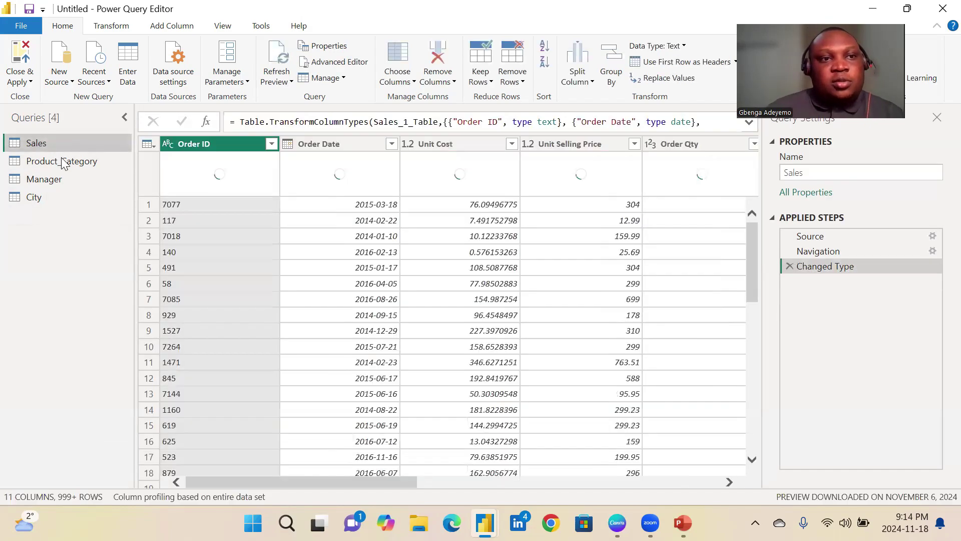
{"action": "left_click_drag", "start_coordinate": [370, 482], "coordinate": [592, 467]}
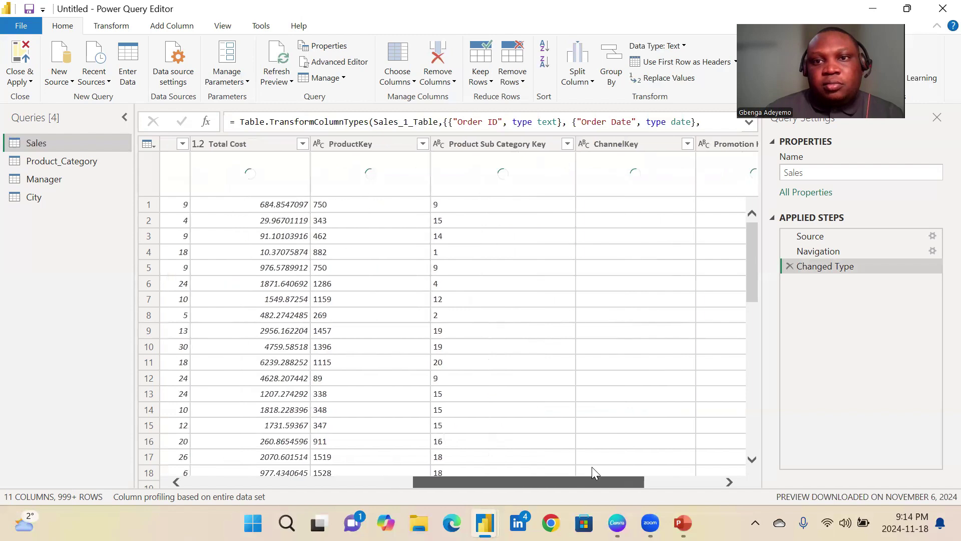
{"action": "left_click", "coordinate": [688, 144]}
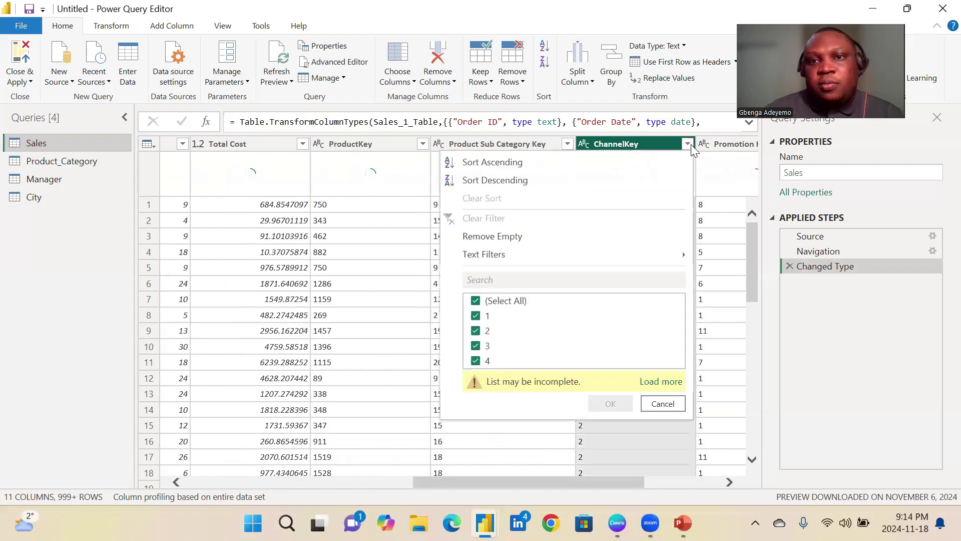
{"action": "left_click", "coordinate": [476, 302]}
{"action": "left_click", "coordinate": [476, 317]}
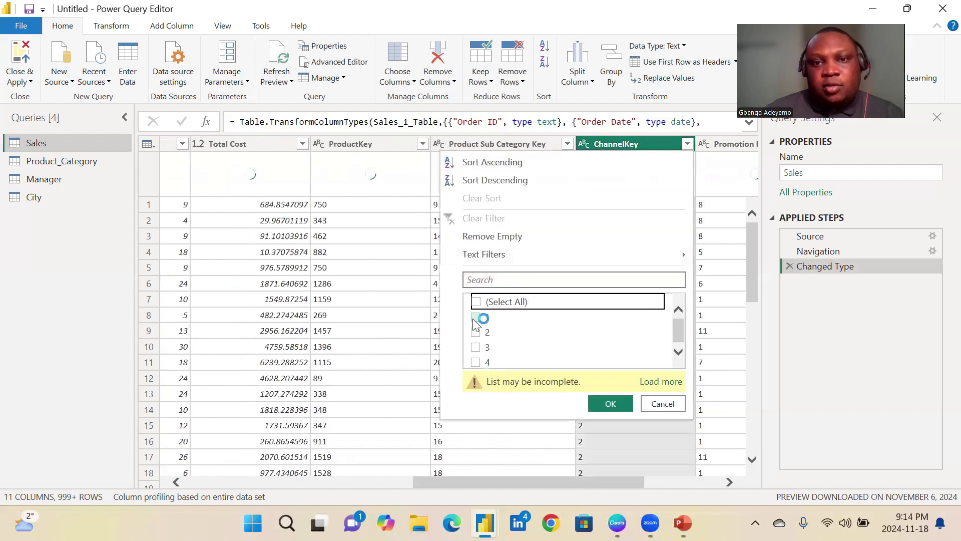
{"action": "left_click", "coordinate": [609, 405]}
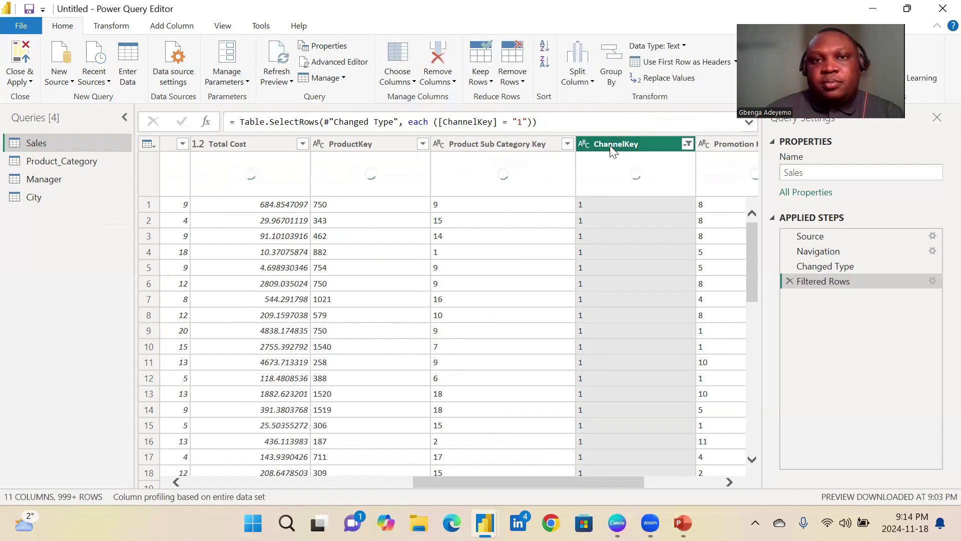
Step: Create a new parameter named ChannelFilter with the type Text
{"action": "left_click", "coordinate": [239, 85]}
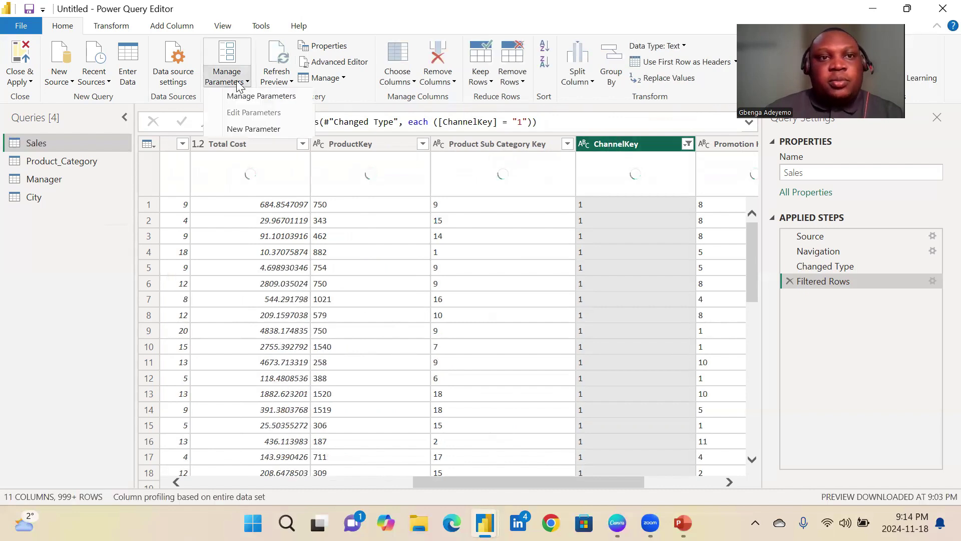
{"action": "left_click", "coordinate": [240, 128]}
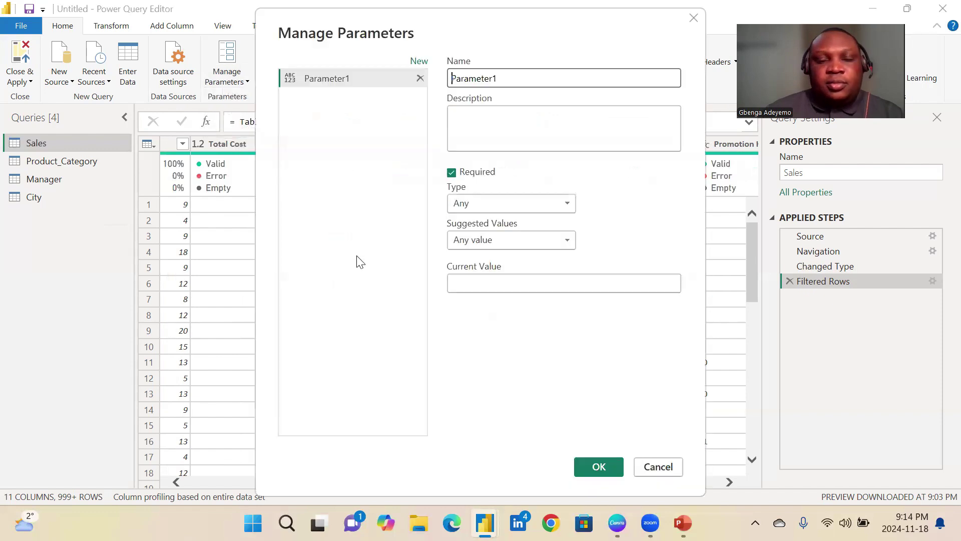
{"action": "double_click", "coordinate": [519, 80]}
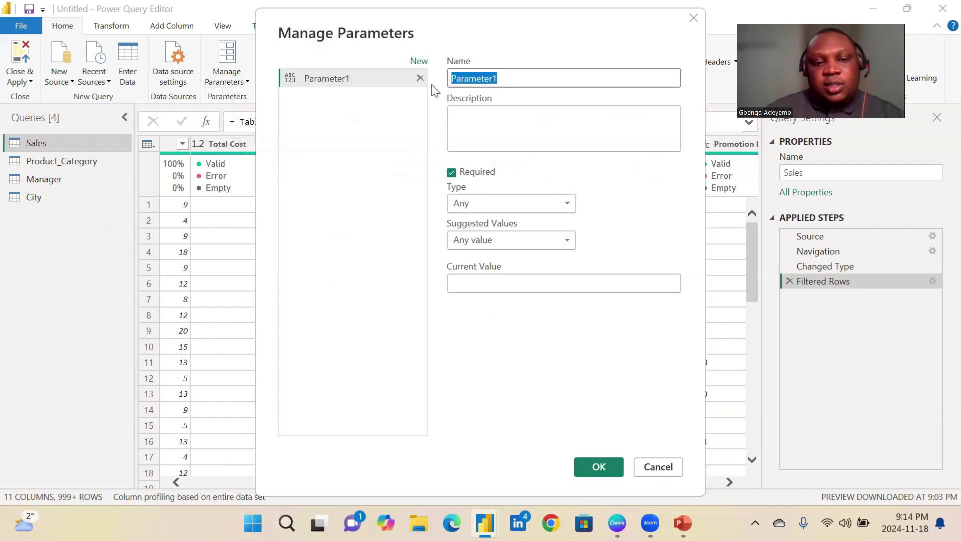
{"action": "type", "text": "Channel"}
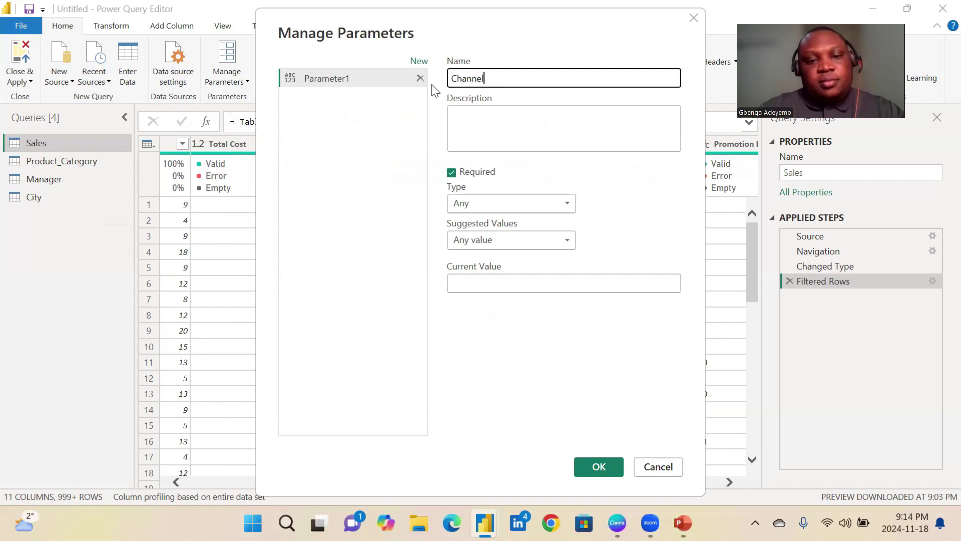
{"action": "type", "text": "Filter"}
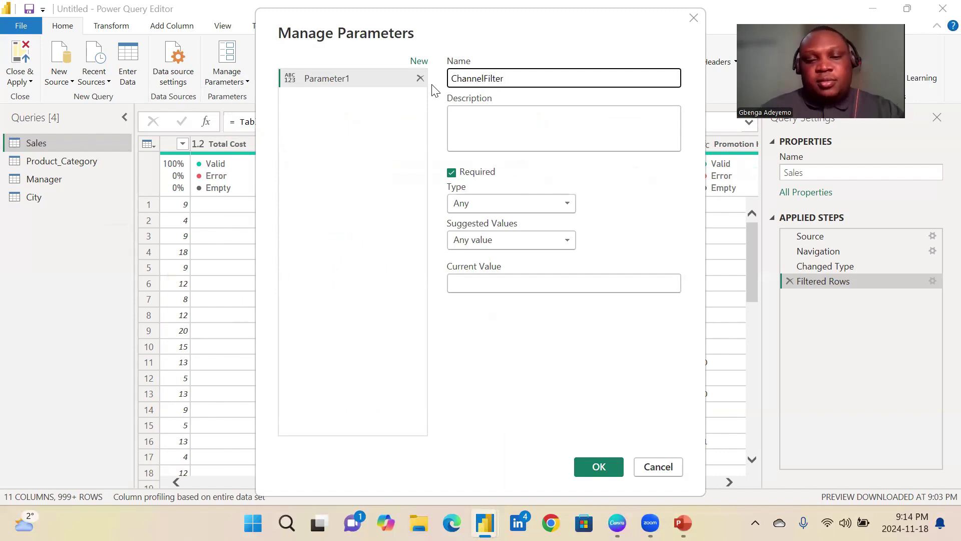
{"action": "key", "text": "Tab"}
{"action": "left_click", "coordinate": [508, 206]}
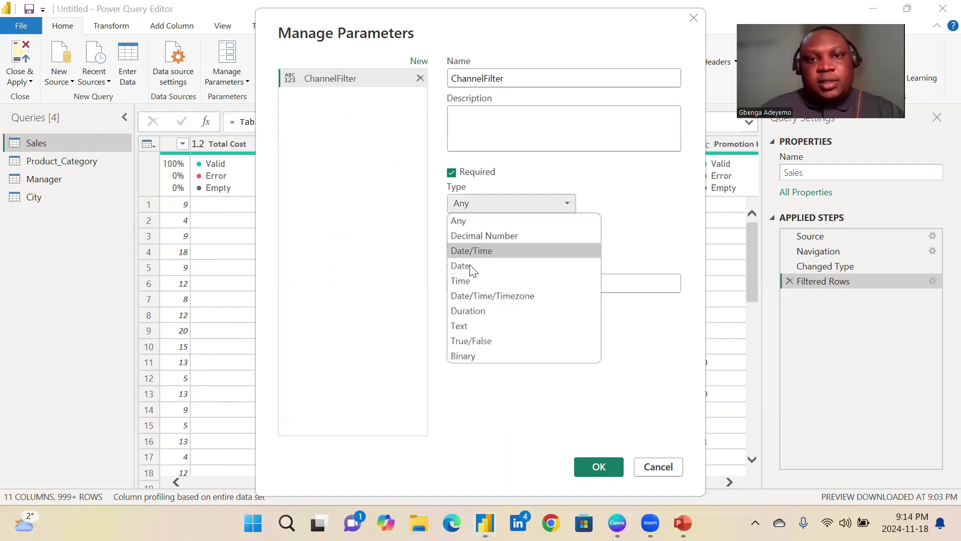
{"action": "left_click", "coordinate": [472, 327]}
Step: Set ChannelFilter's suggested values to a list of values containing 1, 2, 3 and 4
{"action": "left_click", "coordinate": [486, 241]}
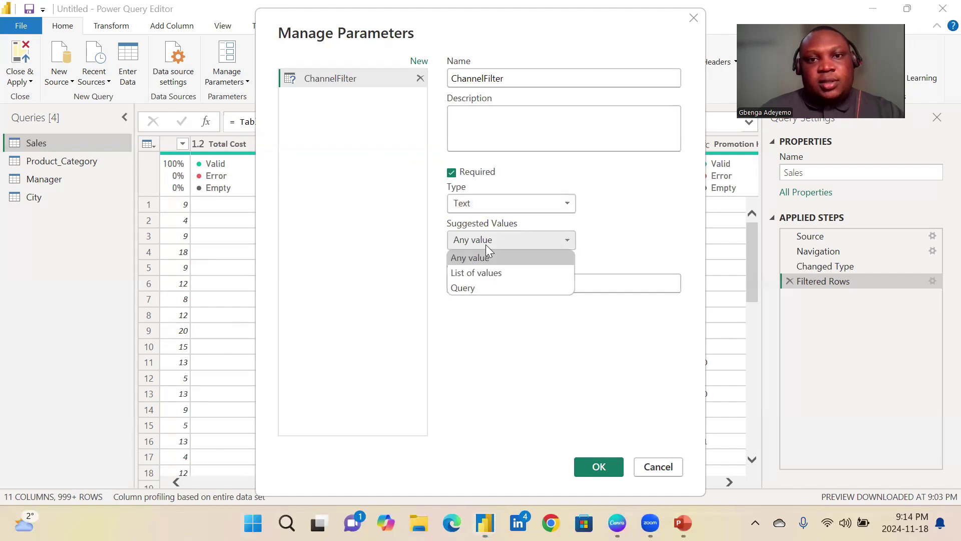
{"action": "left_click", "coordinate": [485, 273]}
{"action": "left_click", "coordinate": [512, 280]}
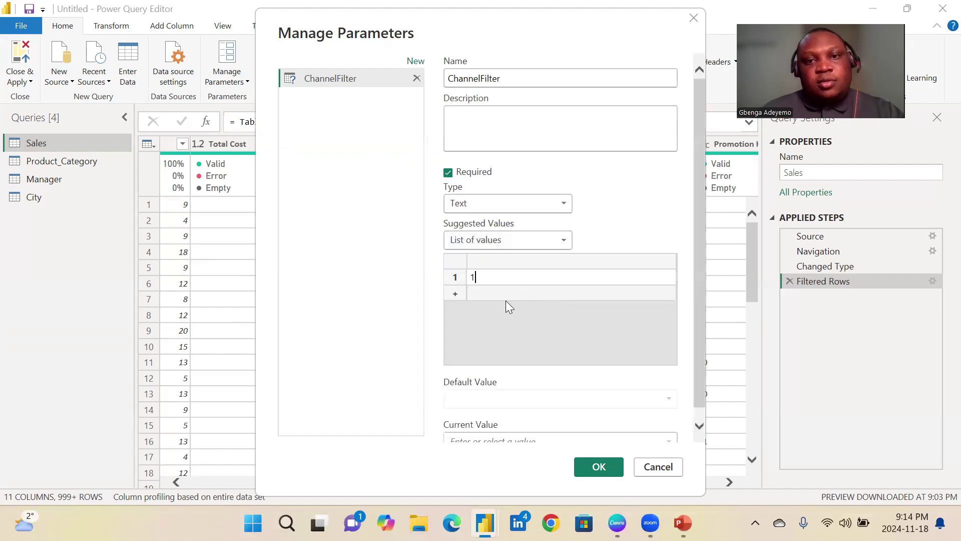
{"action": "type", "text": "1"}
{"action": "left_click", "coordinate": [500, 297]}
{"action": "type", "text": "1 "}
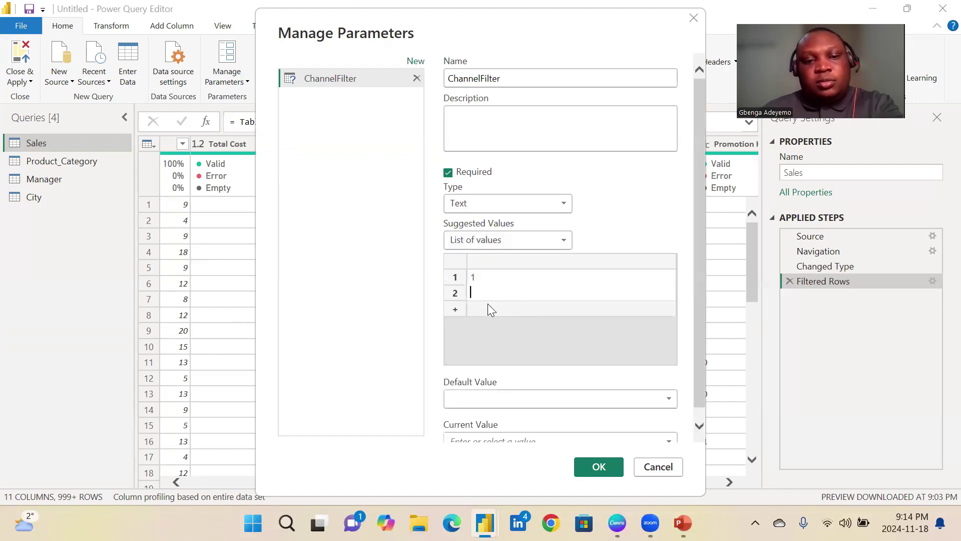
{"action": "type", "text": "2"}
{"action": "left_click", "coordinate": [493, 311]}
{"action": "type", "text": "3"}
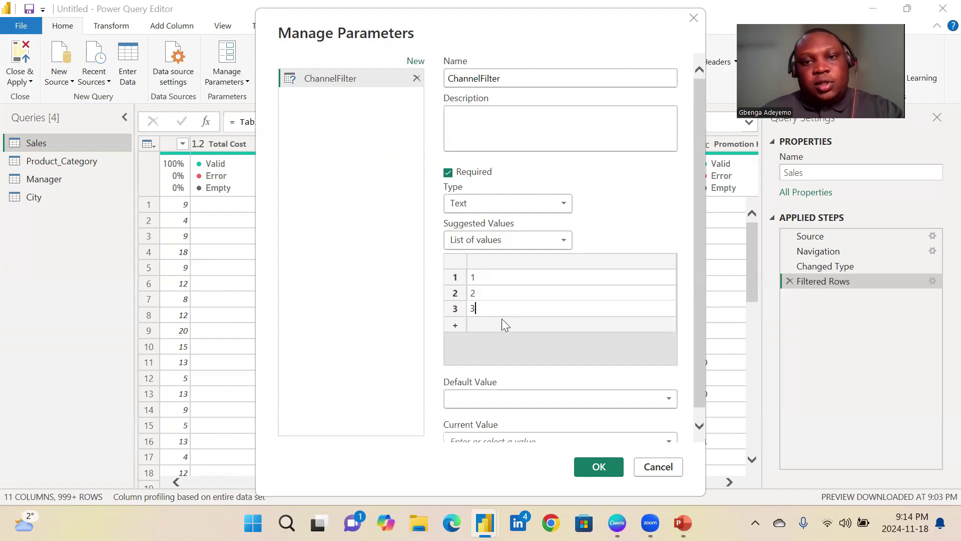
{"action": "left_click", "coordinate": [496, 324]}
{"action": "type", "text": "4"}
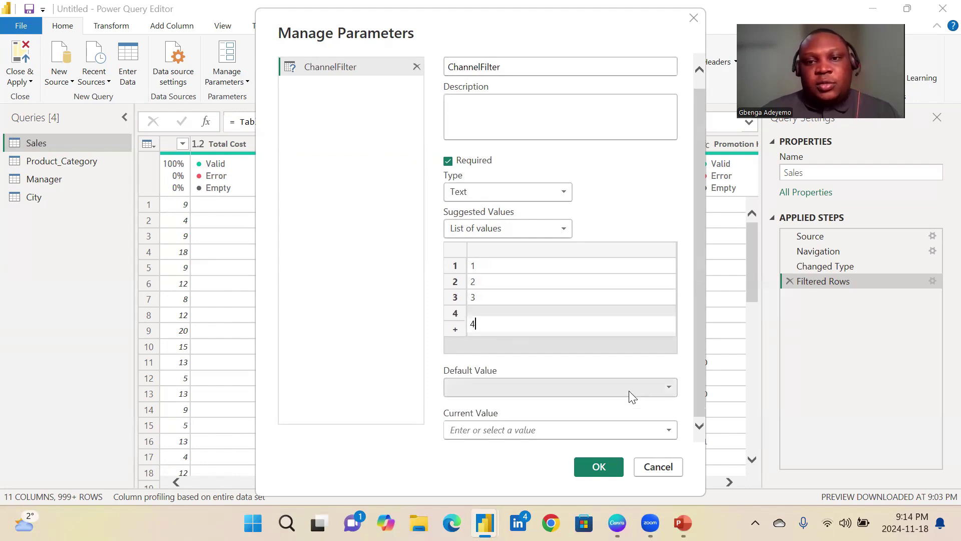
Step: Set the parameter's default value and current value to 1 and confirm the parameter
{"action": "left_click", "coordinate": [667, 387]}
{"action": "left_click", "coordinate": [556, 404]}
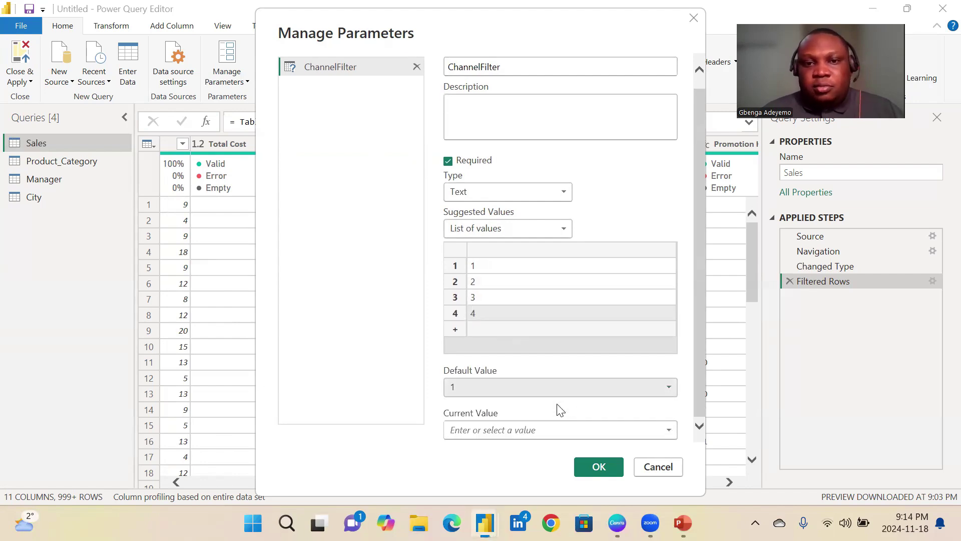
{"action": "left_click", "coordinate": [620, 430]}
{"action": "left_click", "coordinate": [668, 430]}
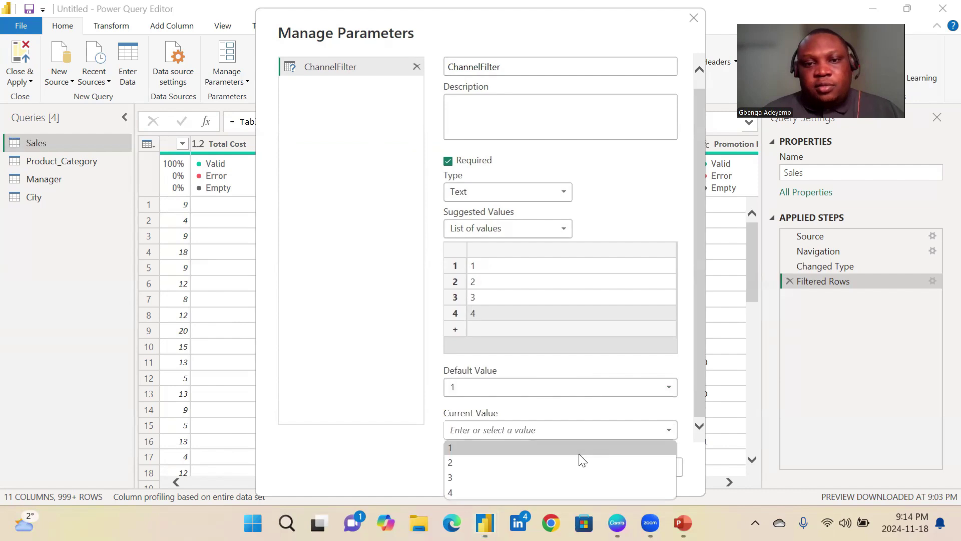
{"action": "left_click", "coordinate": [550, 446]}
{"action": "left_click", "coordinate": [602, 475]}
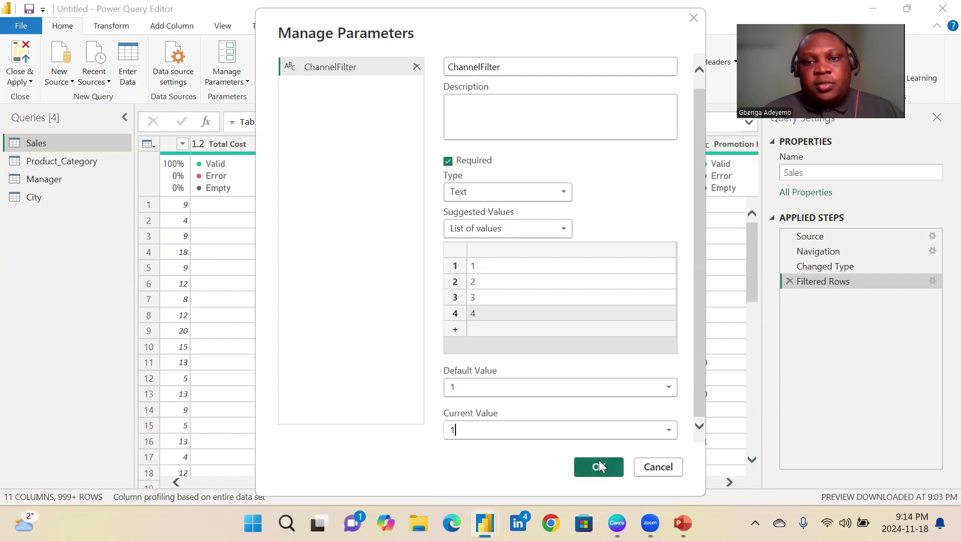
{"action": "left_click", "coordinate": [599, 460]}
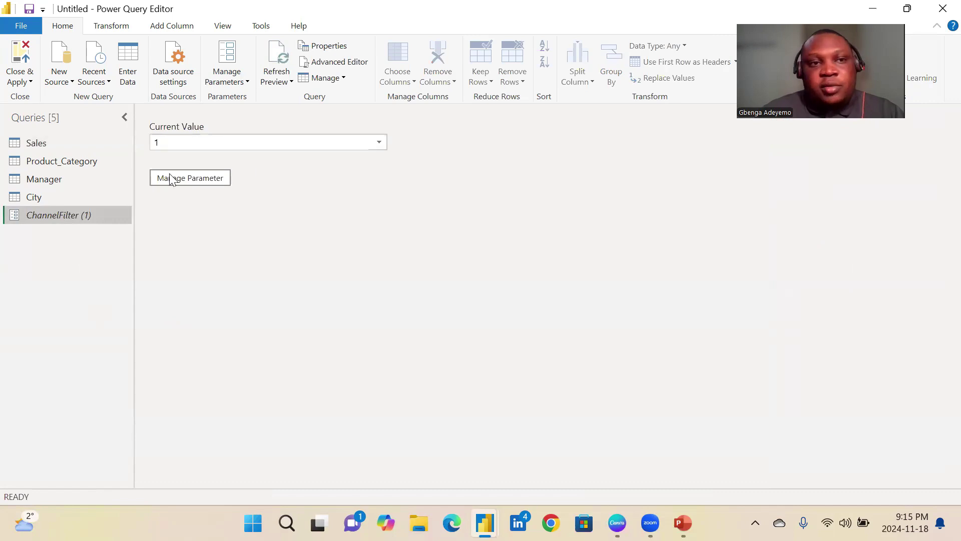
Step: In the Sales query's Filtered Rows formula, replace the fixed value "1" with ChannelFilter, keeping both closing parentheses, and check the ChannelKey column
{"action": "left_click", "coordinate": [42, 147]}
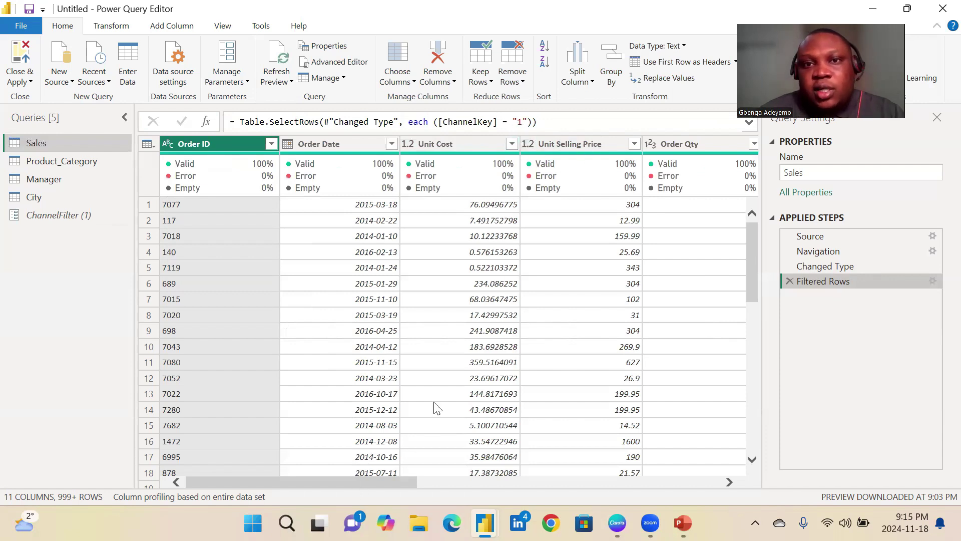
{"action": "left_click", "coordinate": [533, 121]}
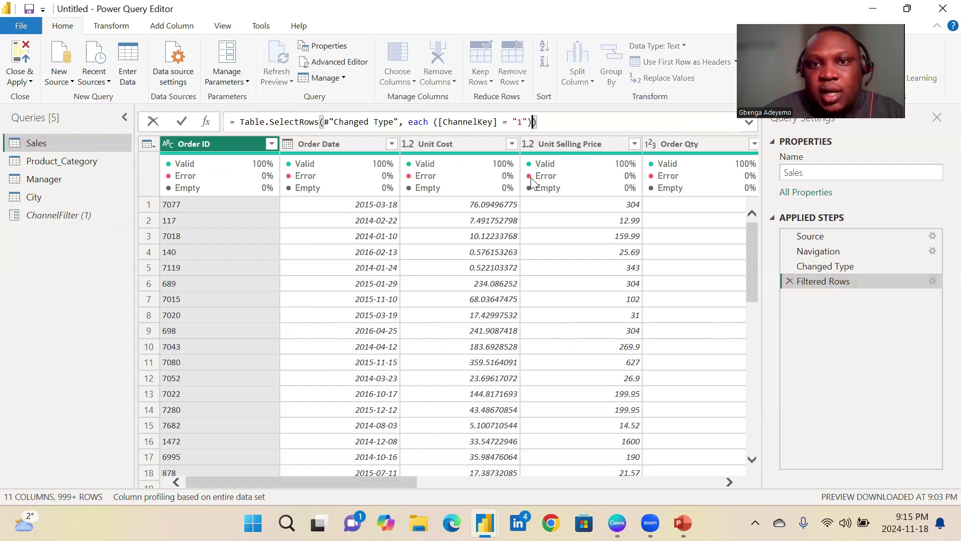
{"action": "key", "text": "BackSpace"}
{"action": "key", "text": "BackSpace"}
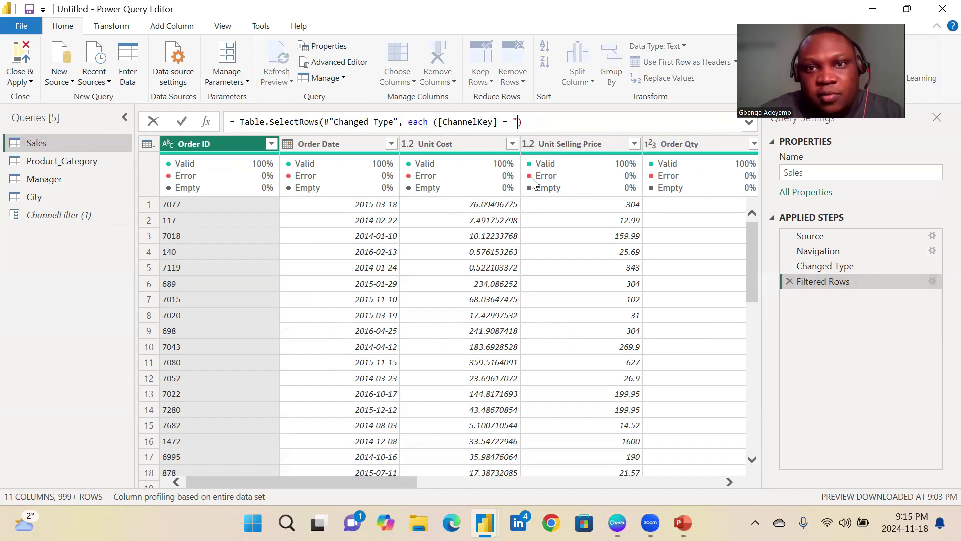
{"action": "key", "text": "BackSpace"}
{"action": "type", "text": "cha"}
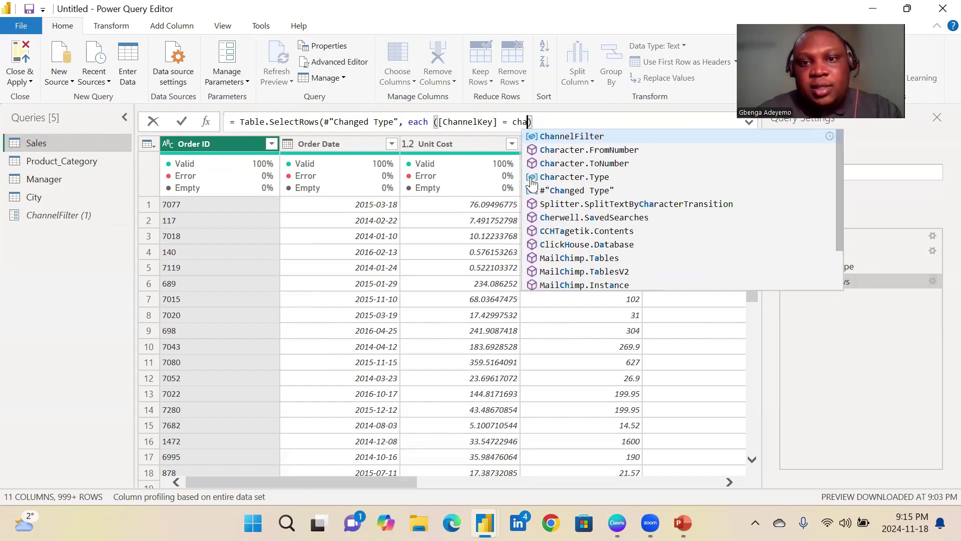
{"action": "left_click", "coordinate": [592, 136]}
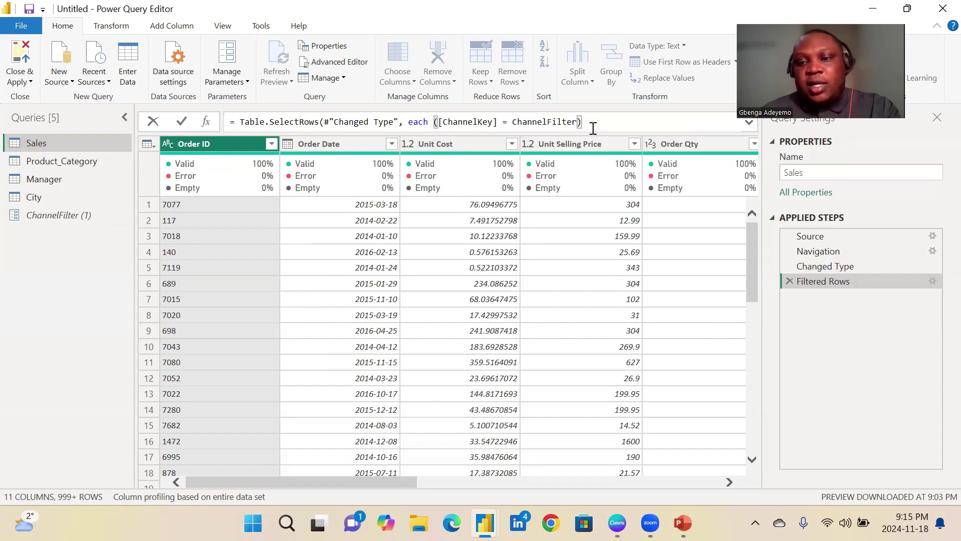
{"action": "key", "text": "Return"}
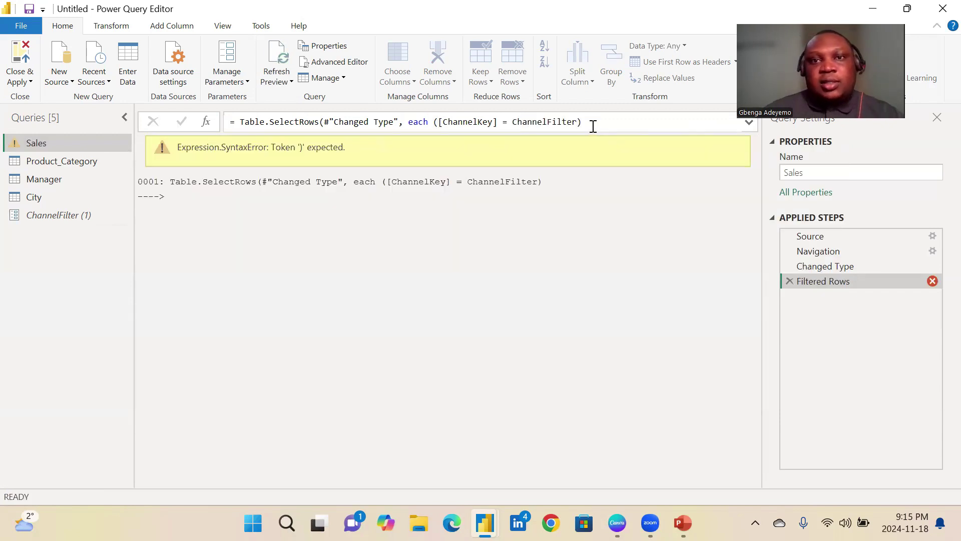
{"action": "left_click", "coordinate": [592, 126]}
{"action": "type", "text": ")"}
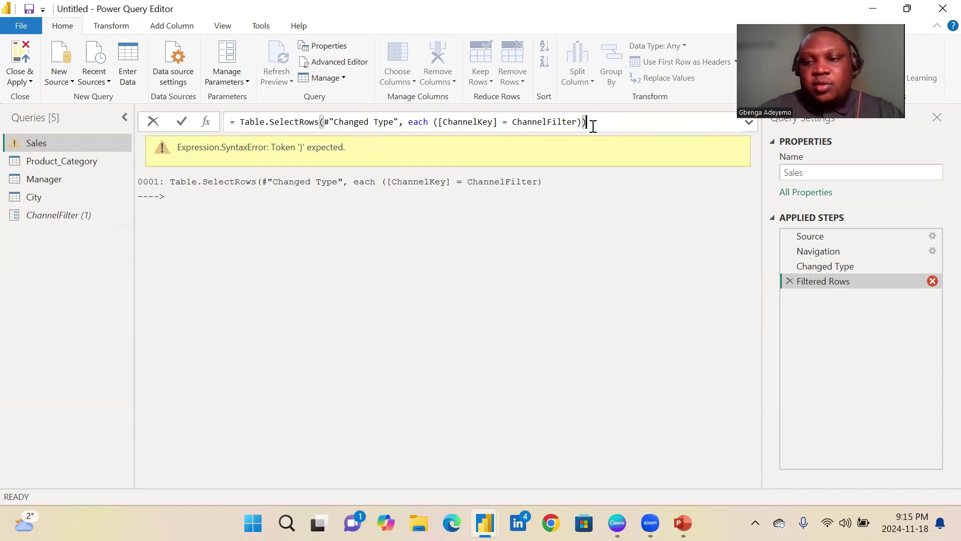
{"action": "key", "text": "Return"}
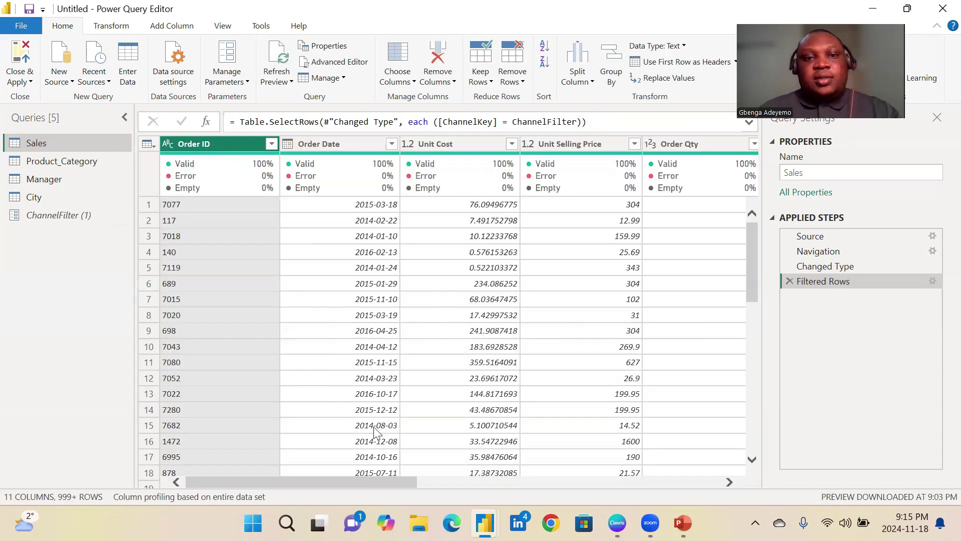
{"action": "left_click_drag", "start_coordinate": [321, 480], "coordinate": [555, 458]}
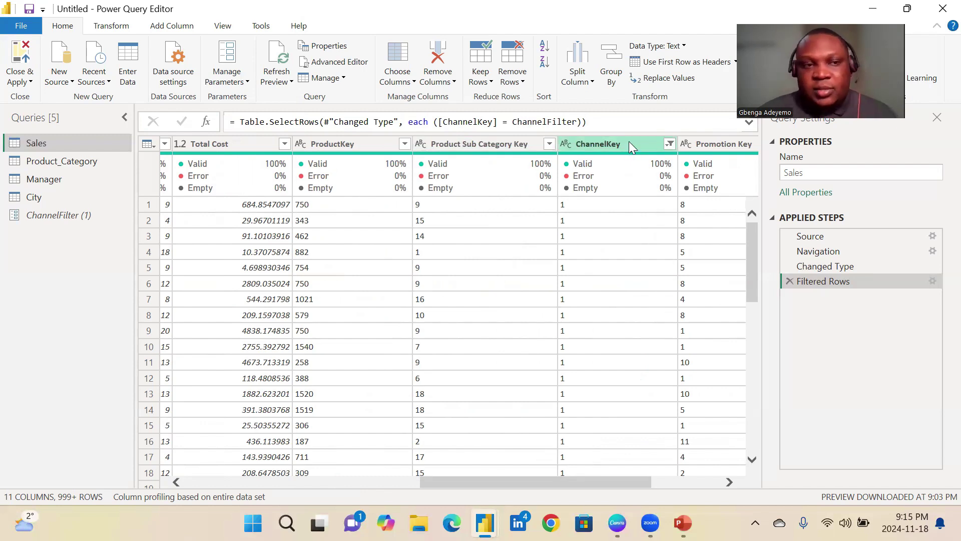
Step: Set the ChannelFilter parameter's current value to 3 and examine the ChannelKey column in the Sales table
{"action": "left_click", "coordinate": [48, 215]}
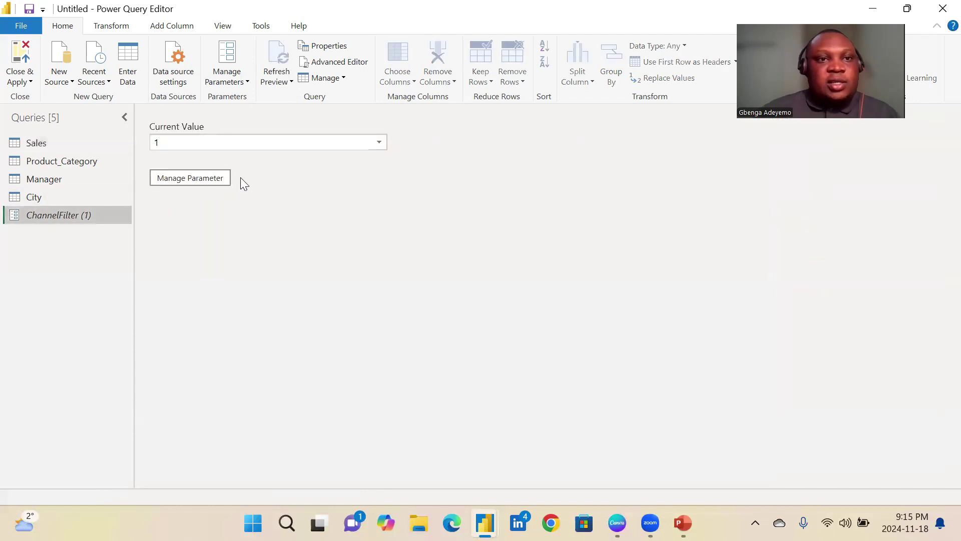
{"action": "left_click", "coordinate": [378, 142]}
{"action": "left_click", "coordinate": [293, 187]}
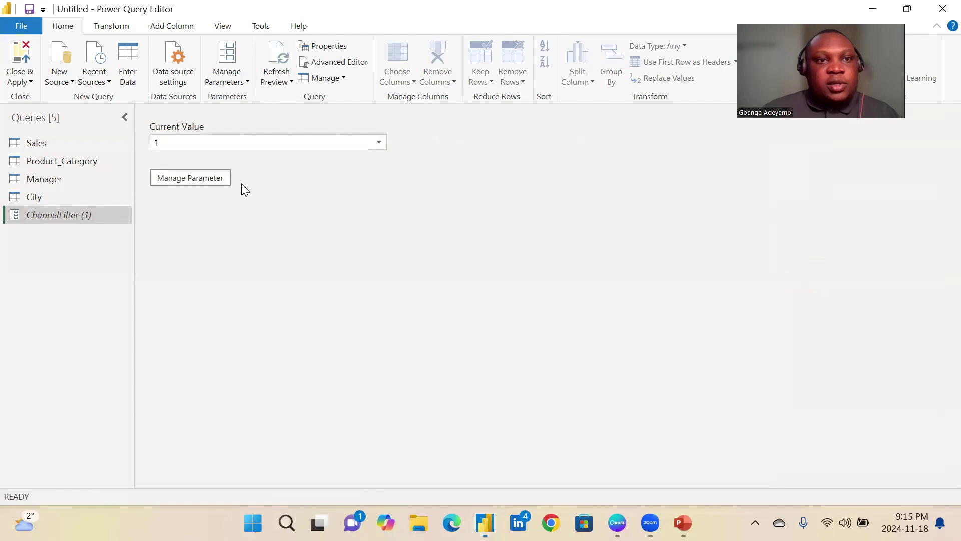
{"action": "left_click", "coordinate": [61, 145]}
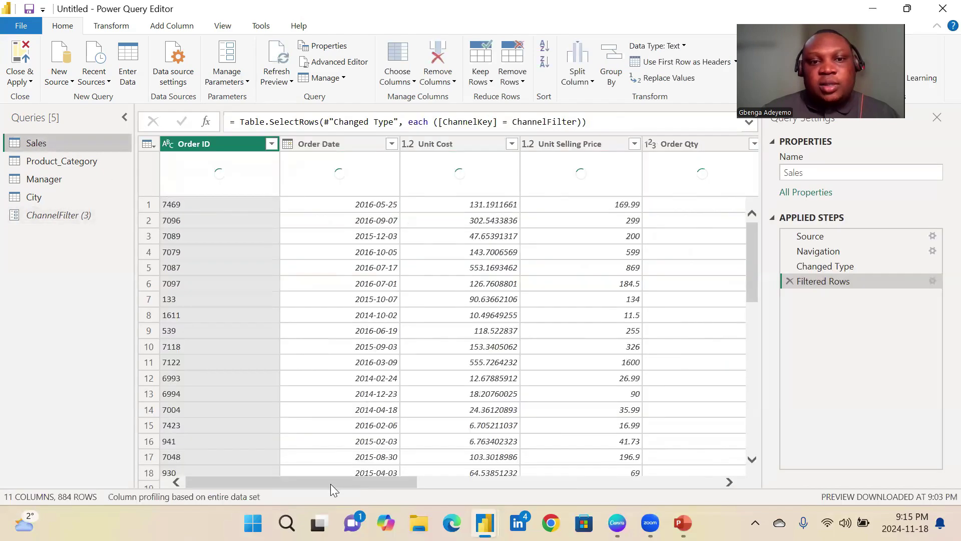
{"action": "left_click_drag", "start_coordinate": [330, 484], "coordinate": [580, 492]}
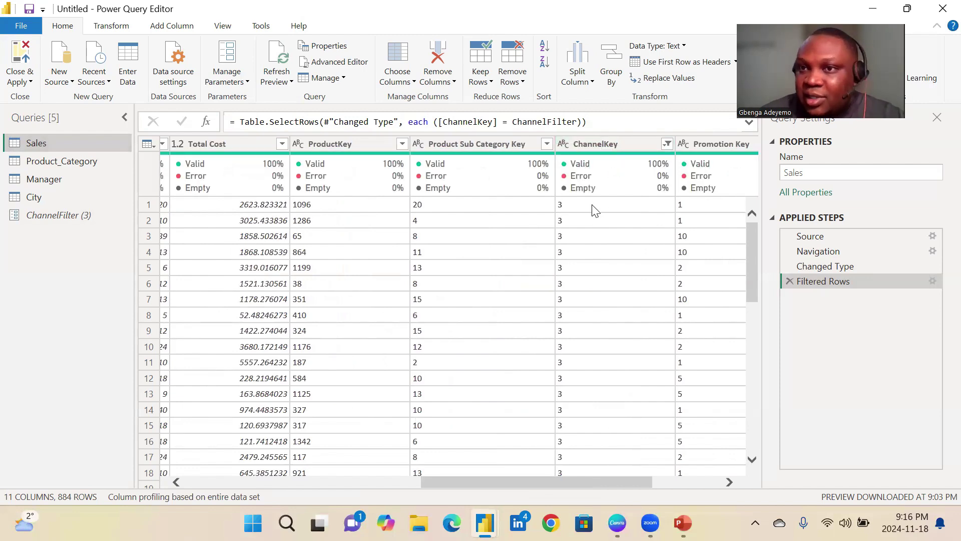
Step: Remove the Filtered Rows step from the Sales query, and delete the ChannelFilter parameter
{"action": "left_click", "coordinate": [788, 281]}
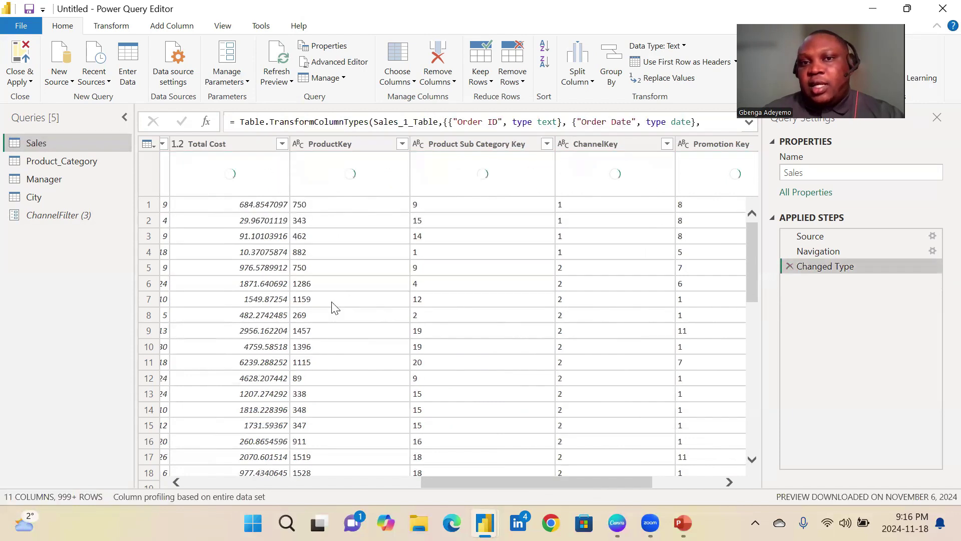
{"action": "left_click", "coordinate": [35, 215]}
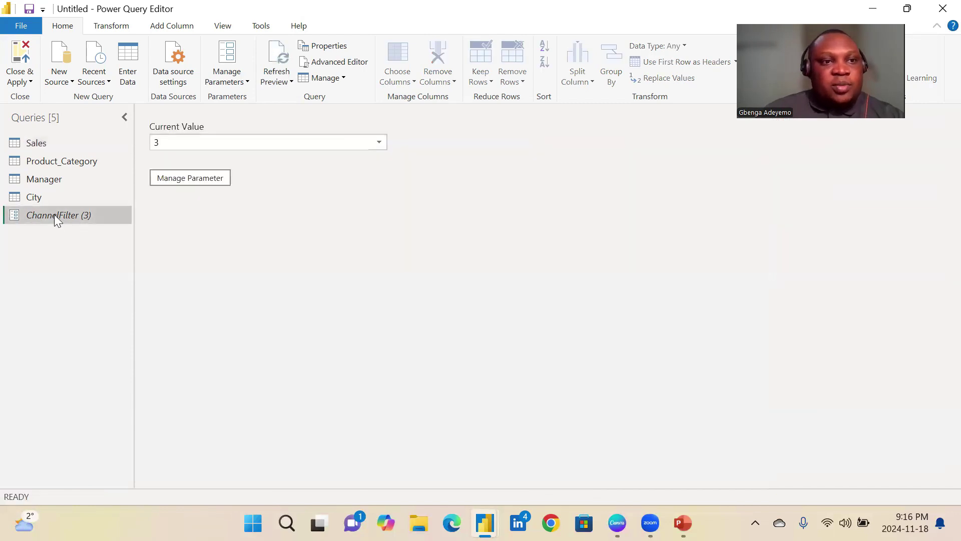
{"action": "right_click", "coordinate": [54, 215]}
{"action": "left_click", "coordinate": [102, 257]}
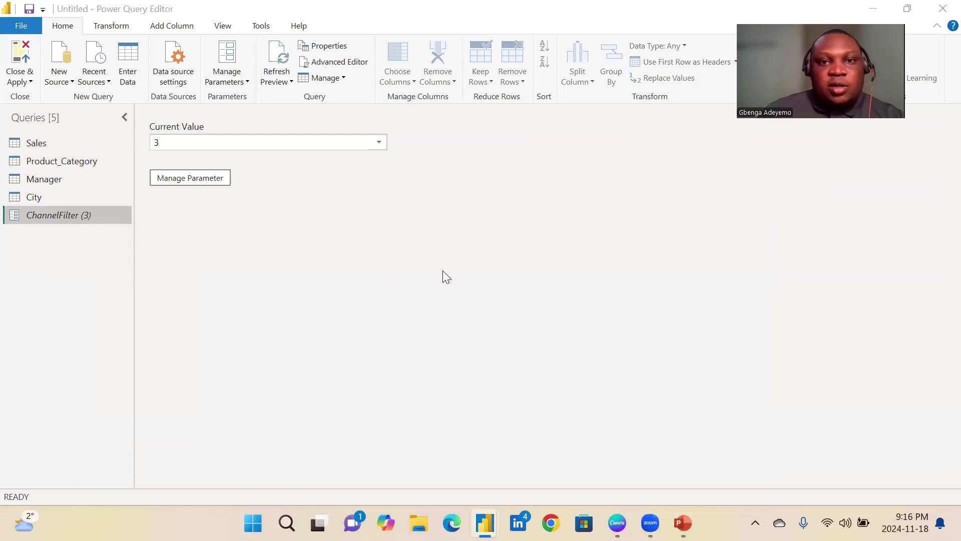
{"action": "left_click", "coordinate": [536, 289]}
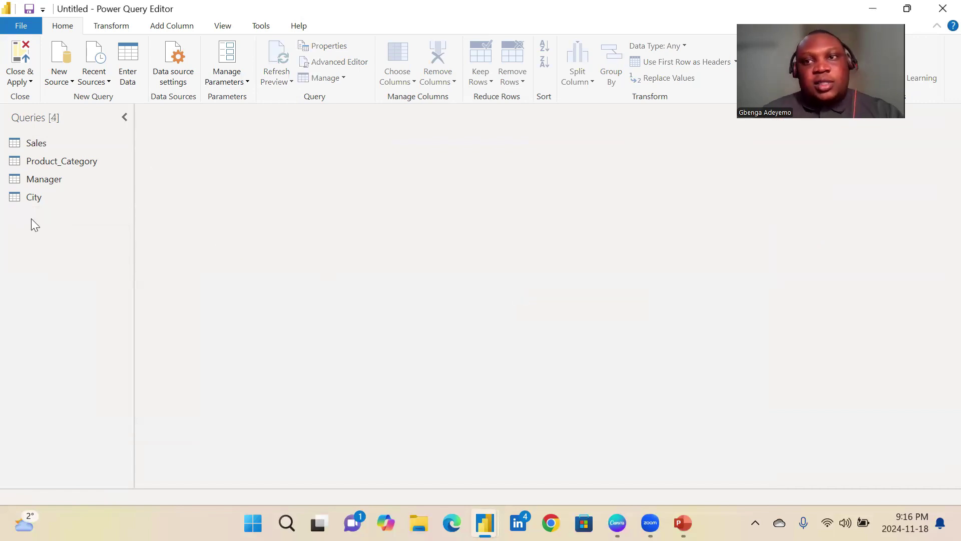
Step: Filter the ChannelKey column of the Sales table to keep only the value 1
{"action": "left_click", "coordinate": [53, 143]}
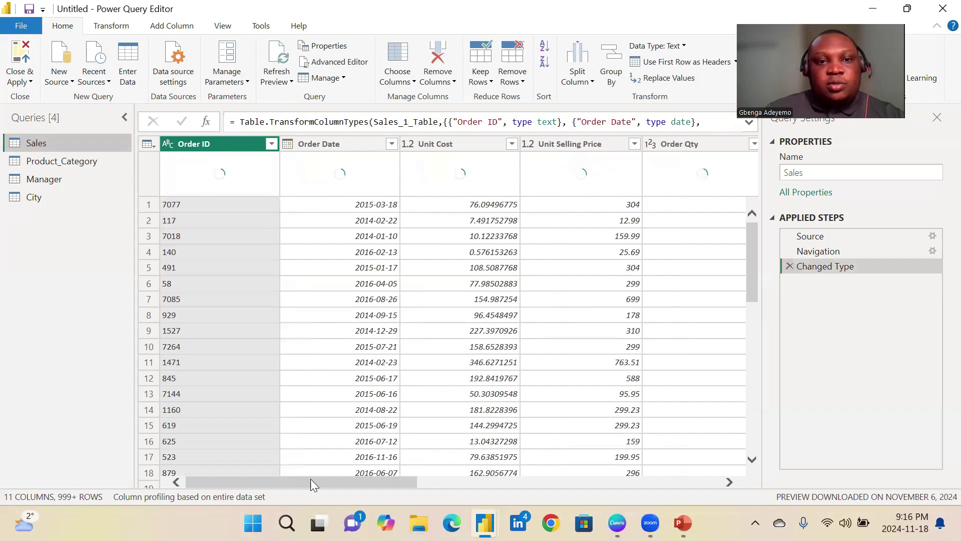
{"action": "left_click_drag", "start_coordinate": [310, 478], "coordinate": [584, 476]}
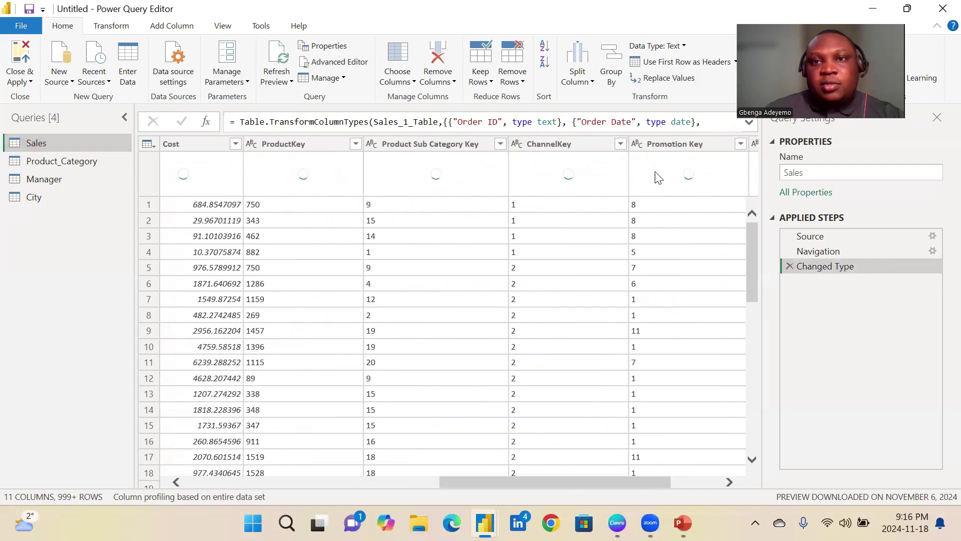
{"action": "left_click", "coordinate": [621, 144]}
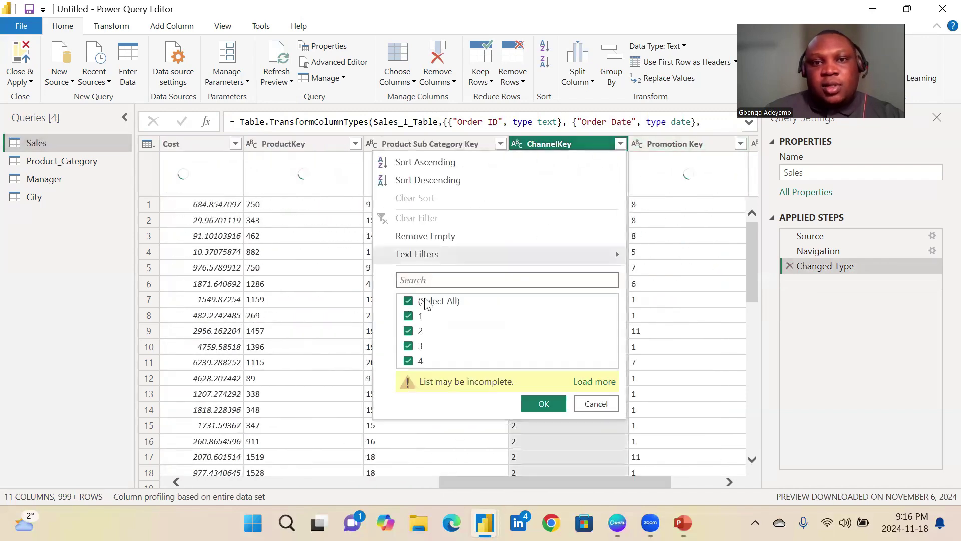
{"action": "left_click", "coordinate": [420, 301]}
{"action": "left_click", "coordinate": [409, 316]}
{"action": "left_click", "coordinate": [538, 404]}
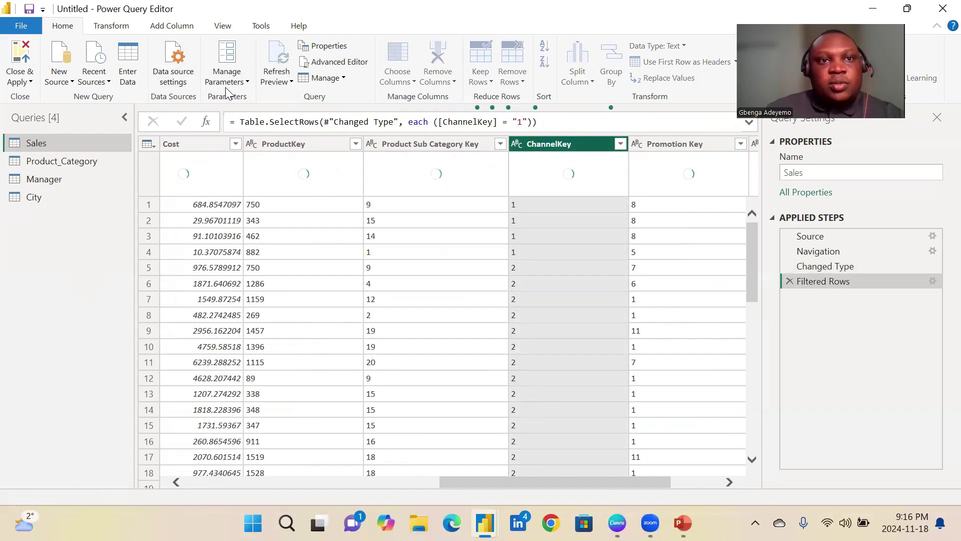
Step: Create a new parameter named ChannelFilter with the type Text
{"action": "left_click", "coordinate": [240, 83]}
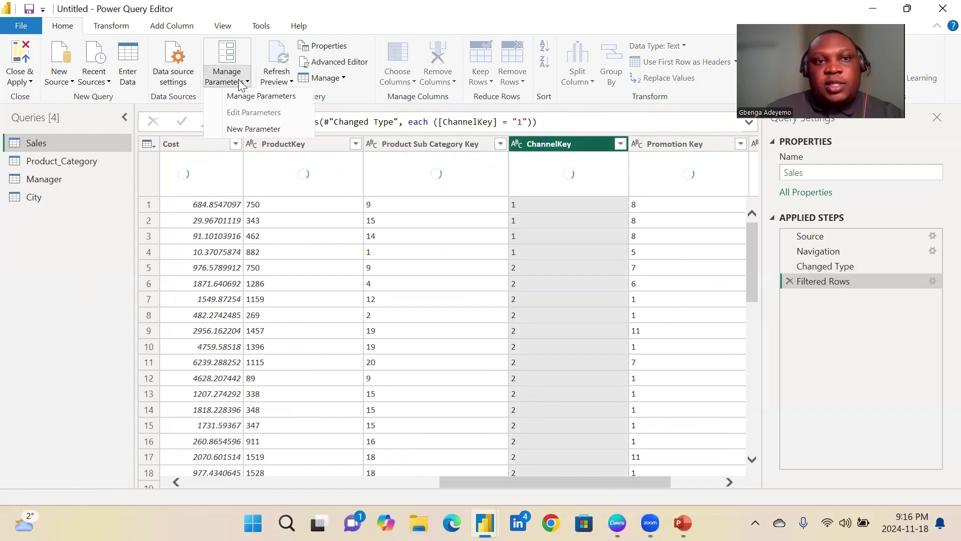
{"action": "left_click", "coordinate": [247, 131]}
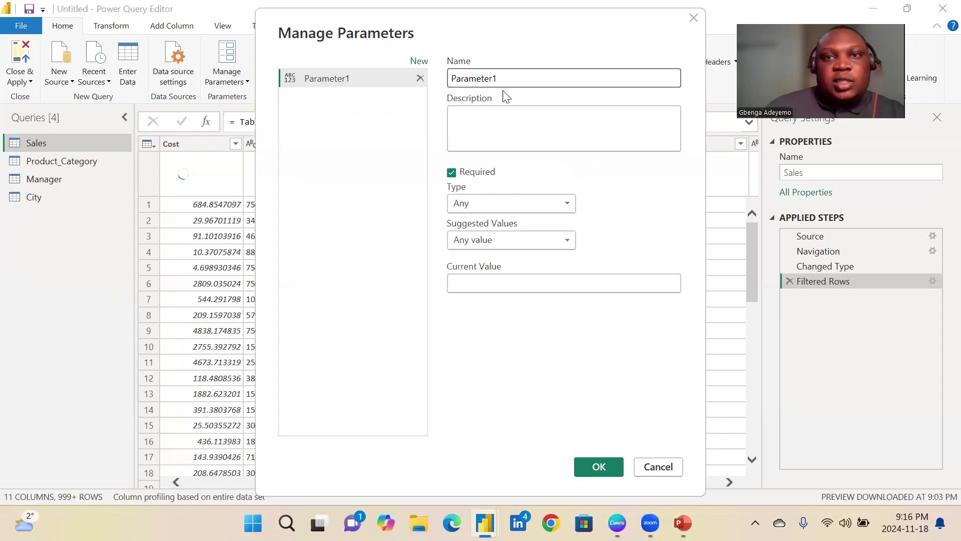
{"action": "double_click", "coordinate": [449, 78]}
{"action": "type", "text": "ChannelFilter"}
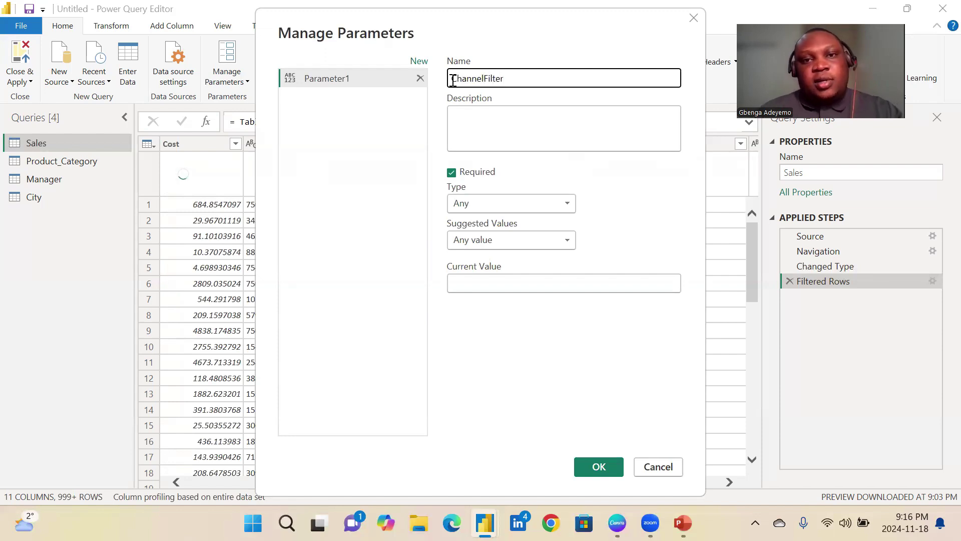
{"action": "left_click", "coordinate": [500, 205]}
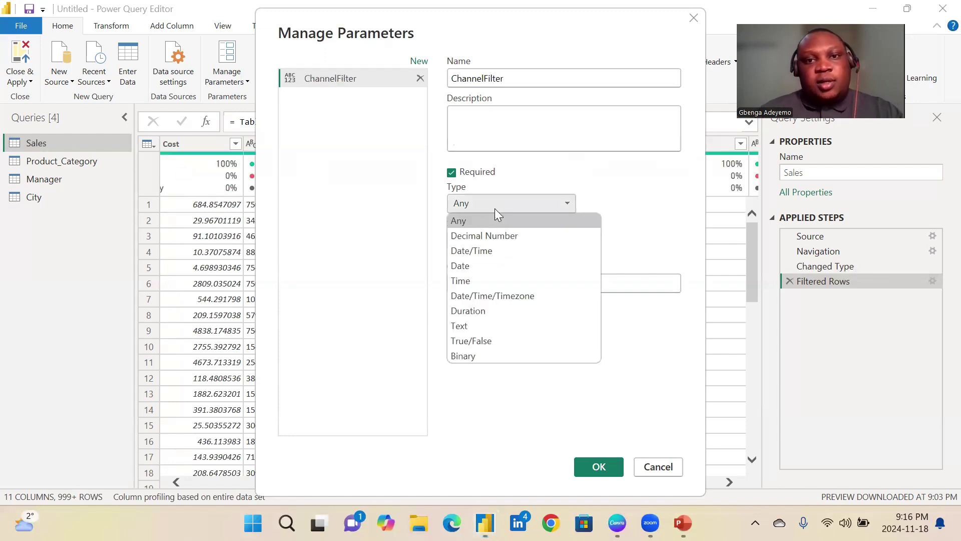
{"action": "left_click", "coordinate": [471, 326]}
Step: Set the ChannelFilter parameter's suggested values to a list of values containing 1, 2, 3 and 4
{"action": "left_click", "coordinate": [479, 240]}
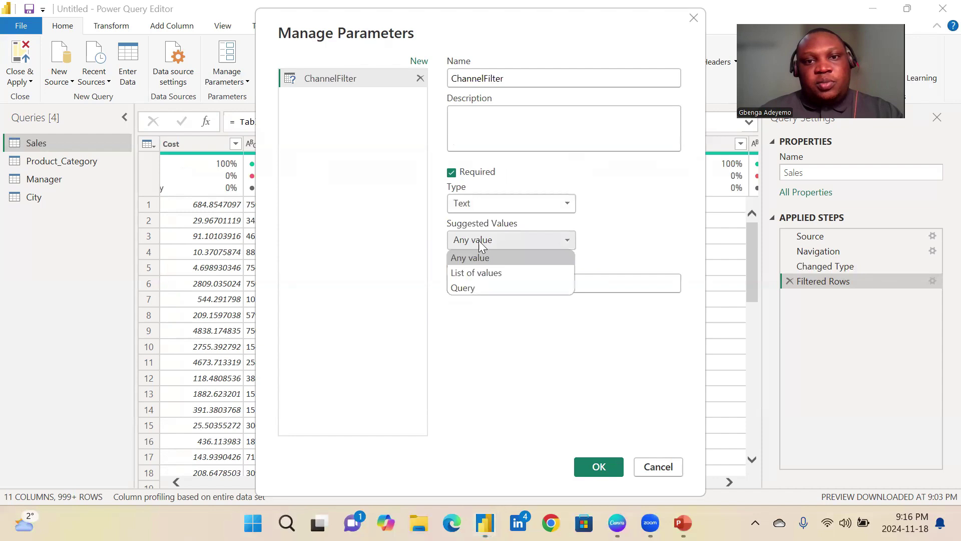
{"action": "left_click", "coordinate": [479, 271]}
{"action": "left_click", "coordinate": [489, 277]}
{"action": "type", "text": "1"}
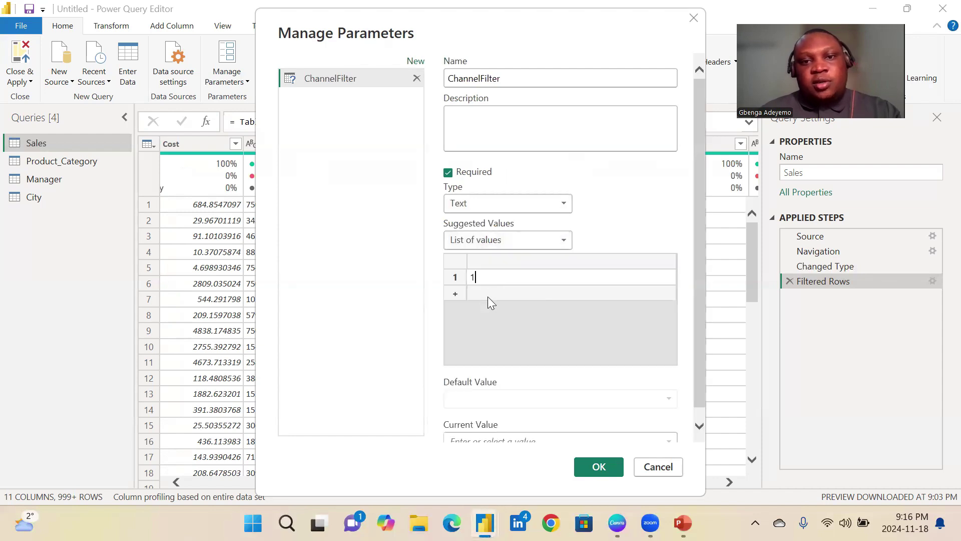
{"action": "left_click", "coordinate": [488, 294]}
{"action": "type", "text": "2"}
{"action": "left_click", "coordinate": [493, 307]}
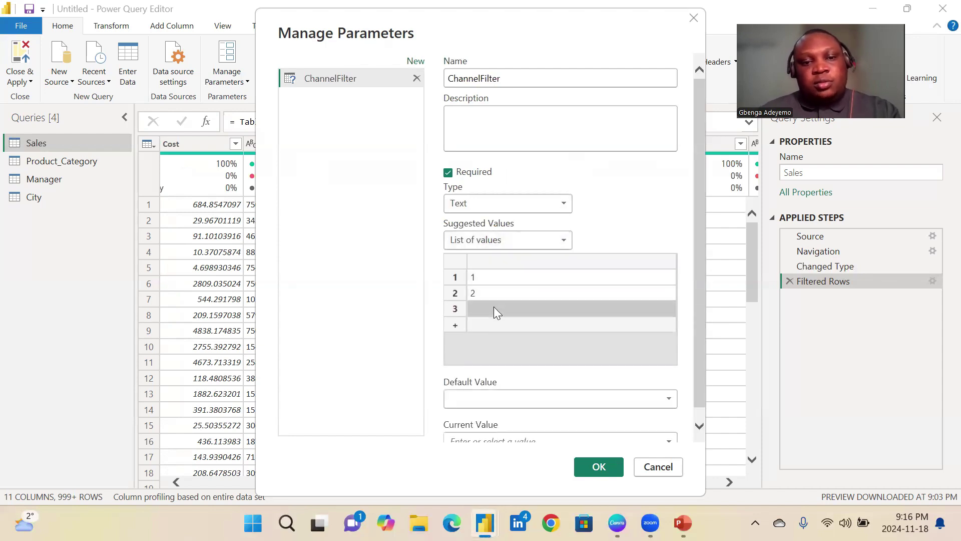
{"action": "type", "text": "3"}
{"action": "left_click", "coordinate": [489, 330]}
{"action": "type", "text": "4"}
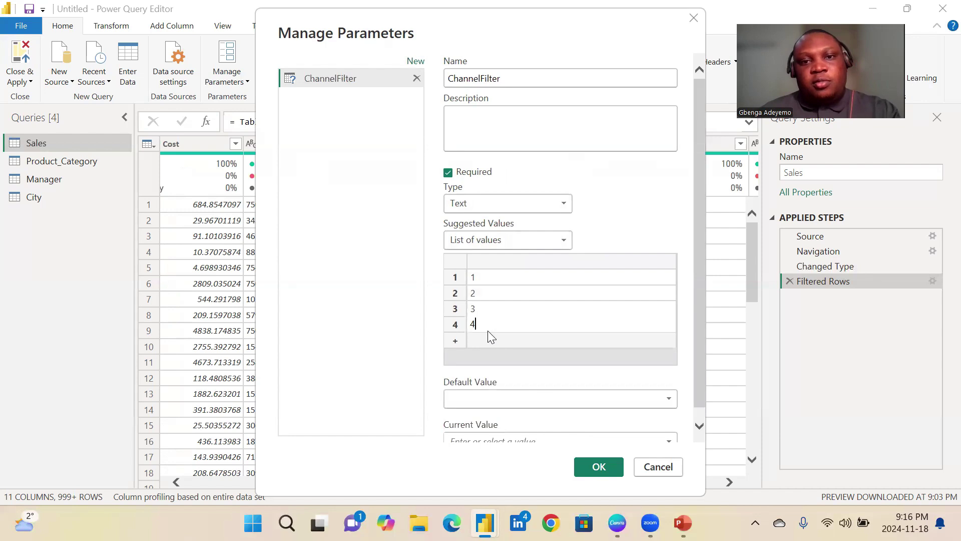
Step: Set both the default value and the current value of ChannelFilter to 1 and confirm the parameter
{"action": "left_click", "coordinate": [508, 403]}
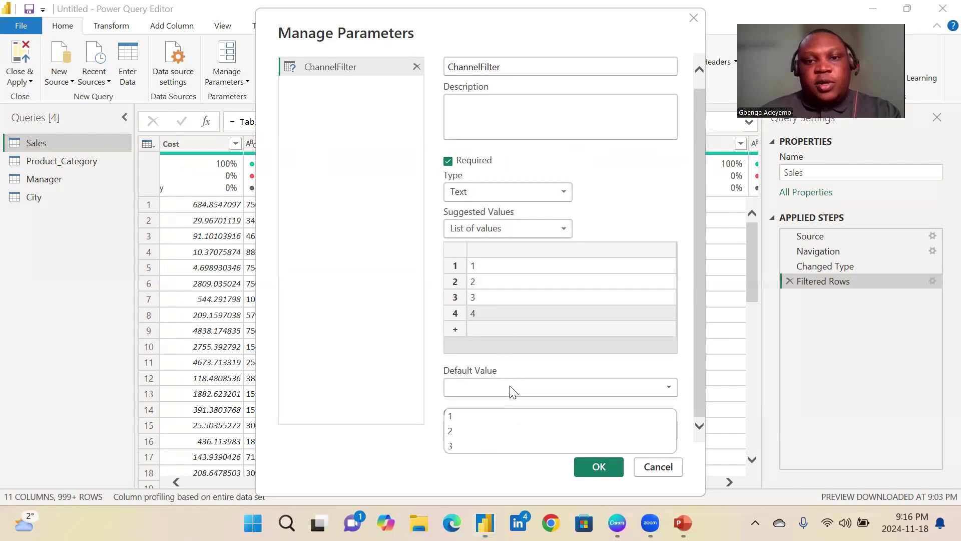
{"action": "left_click", "coordinate": [483, 416]}
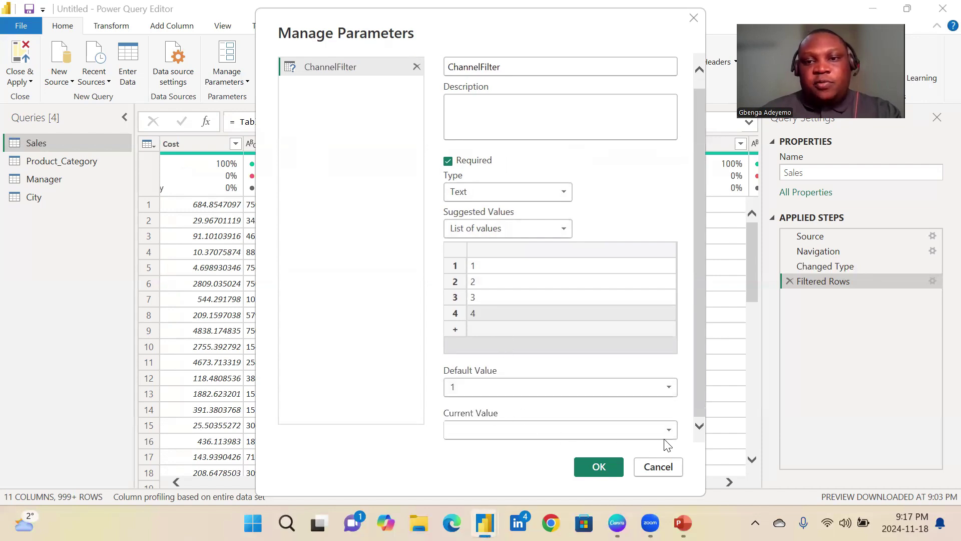
{"action": "left_click", "coordinate": [650, 430]}
{"action": "left_click", "coordinate": [563, 448]}
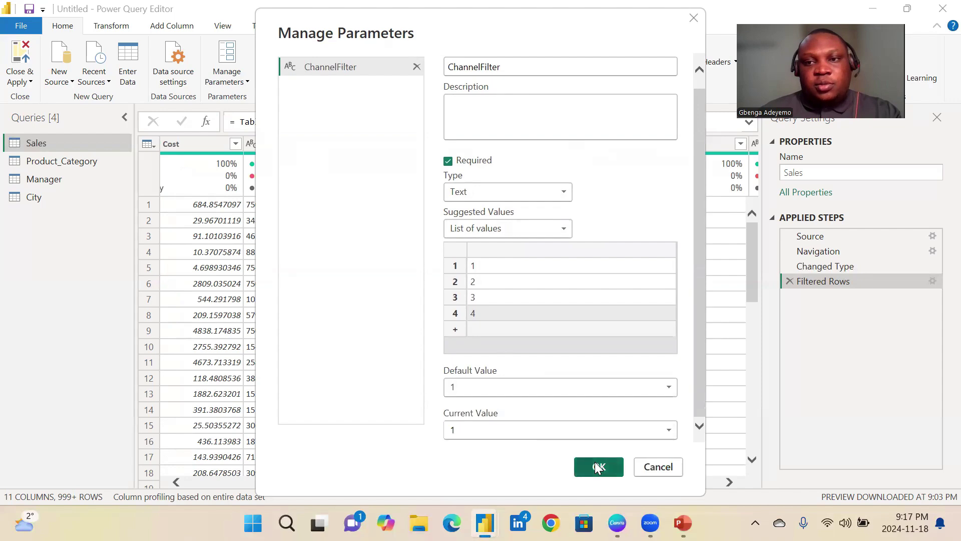
{"action": "left_click", "coordinate": [596, 463]}
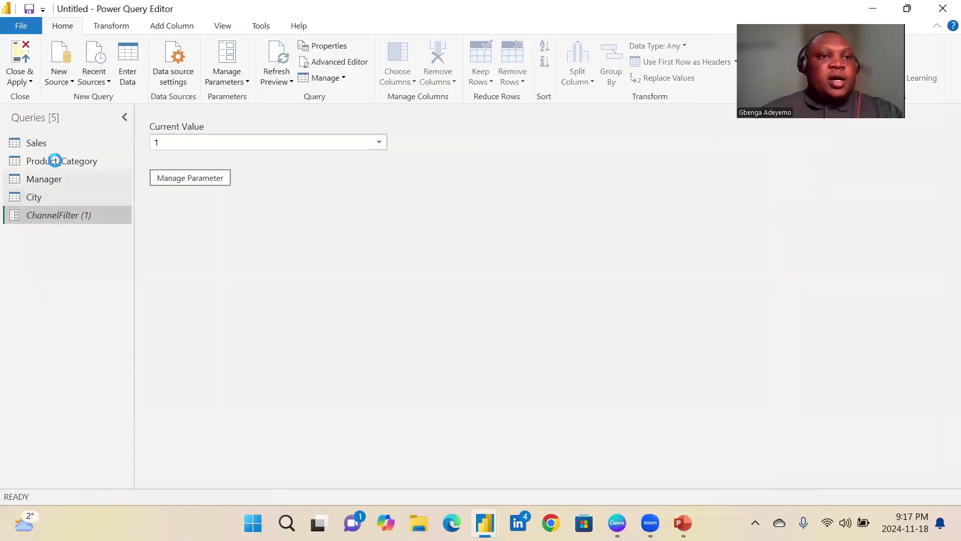
Step: In the Sales query's M code, replace "1" with ChannelFilter in the Filtered Rows line and check the ChannelKey column
{"action": "left_click", "coordinate": [65, 143]}
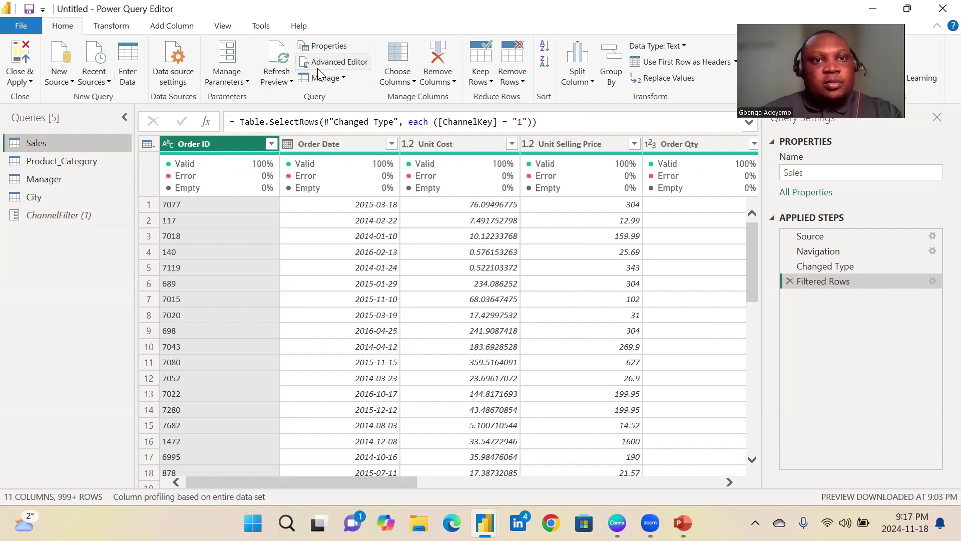
{"action": "left_click", "coordinate": [334, 61]}
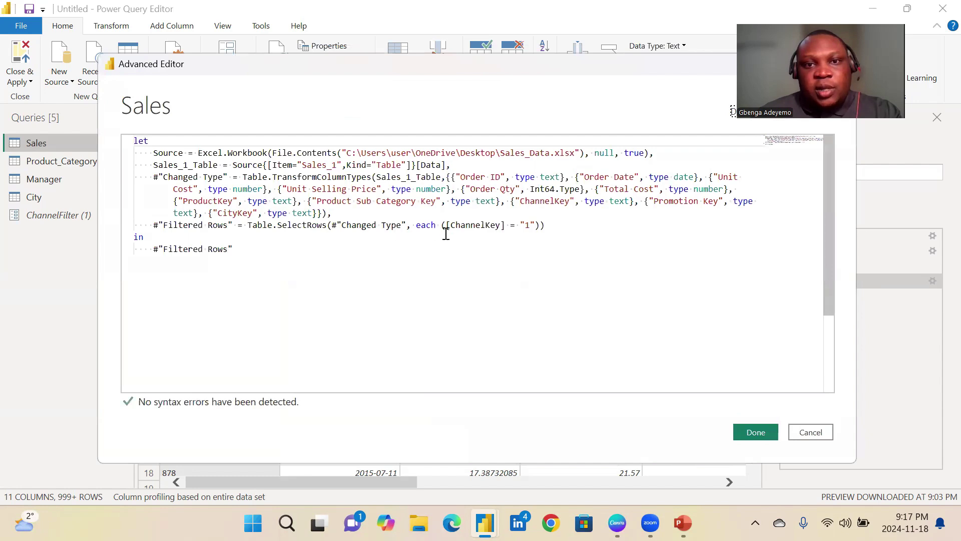
{"action": "left_click", "coordinate": [538, 227]}
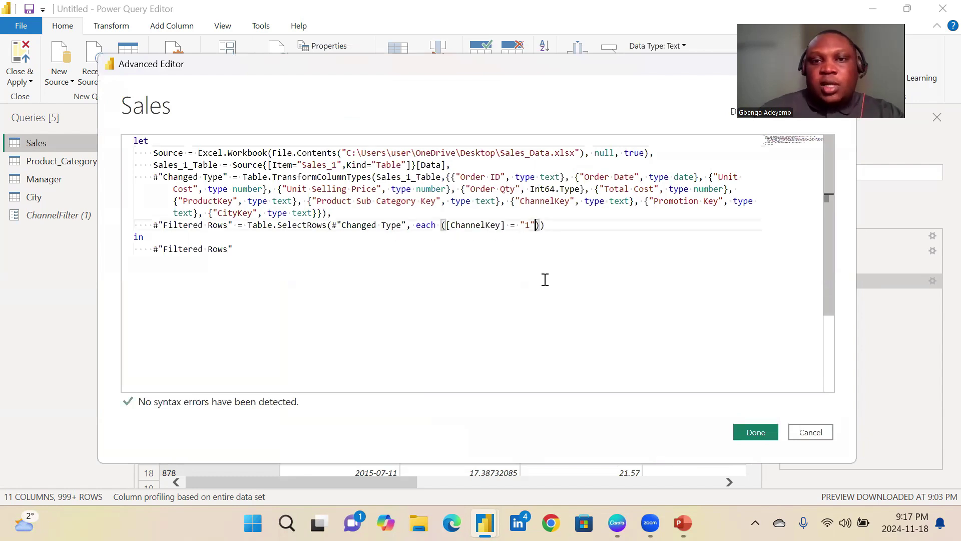
{"action": "key", "text": "BackSpace"}
{"action": "key", "text": "BackSpace"}
{"action": "key", "text": "BackSpace"}
{"action": "type", "text": "chann"}
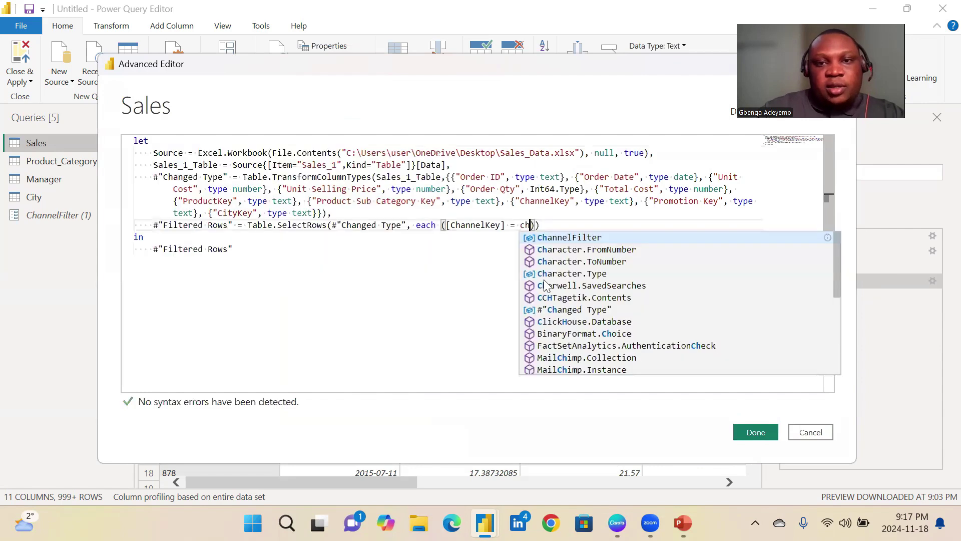
{"action": "left_click", "coordinate": [576, 237]}
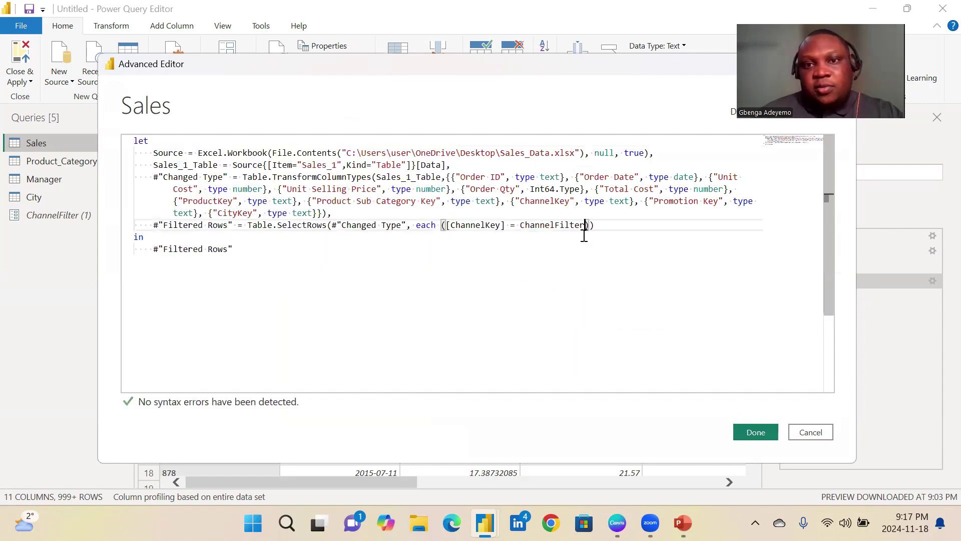
{"action": "left_click", "coordinate": [754, 433]}
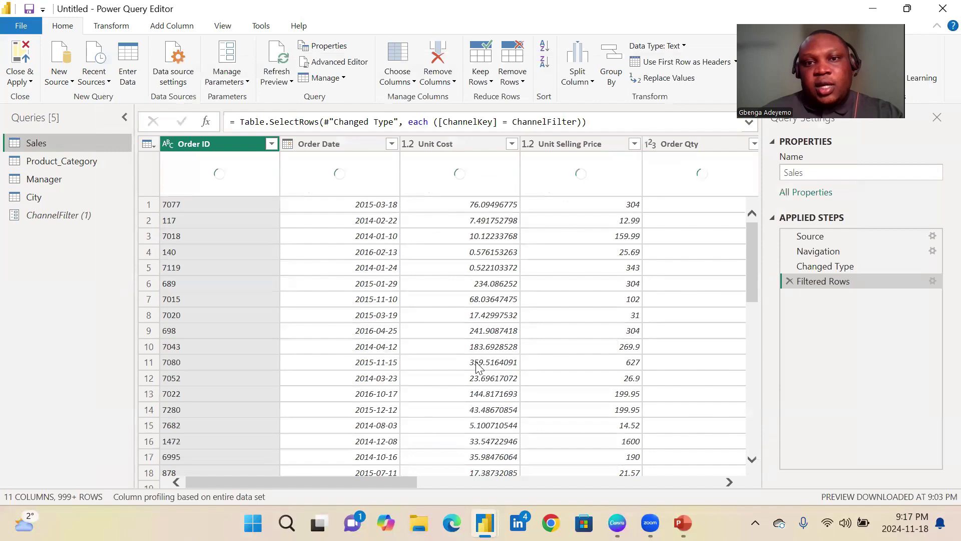
{"action": "left_click_drag", "start_coordinate": [319, 486], "coordinate": [595, 480]}
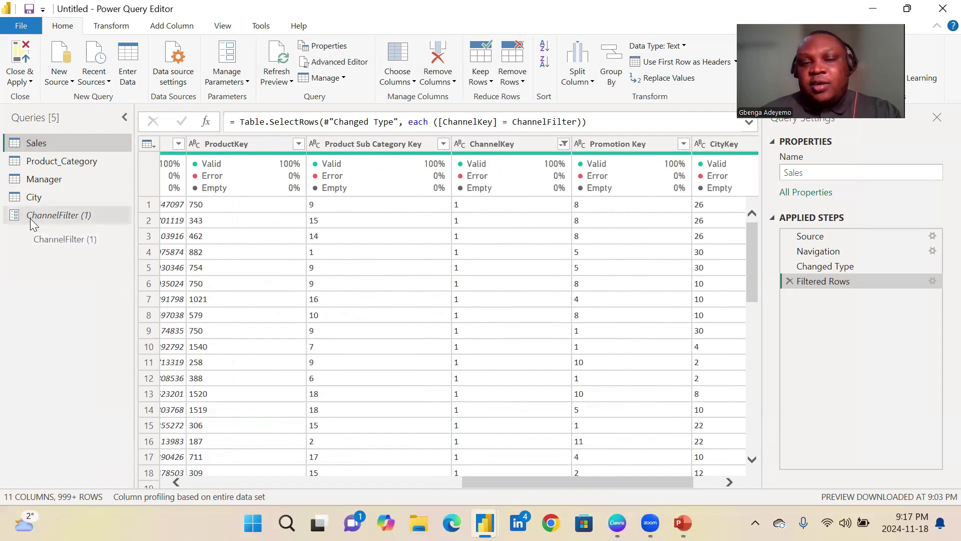
Step: Set the ChannelFilter parameter's current value to 4 and examine the ChannelKey column in the Sales table
{"action": "left_click", "coordinate": [30, 218]}
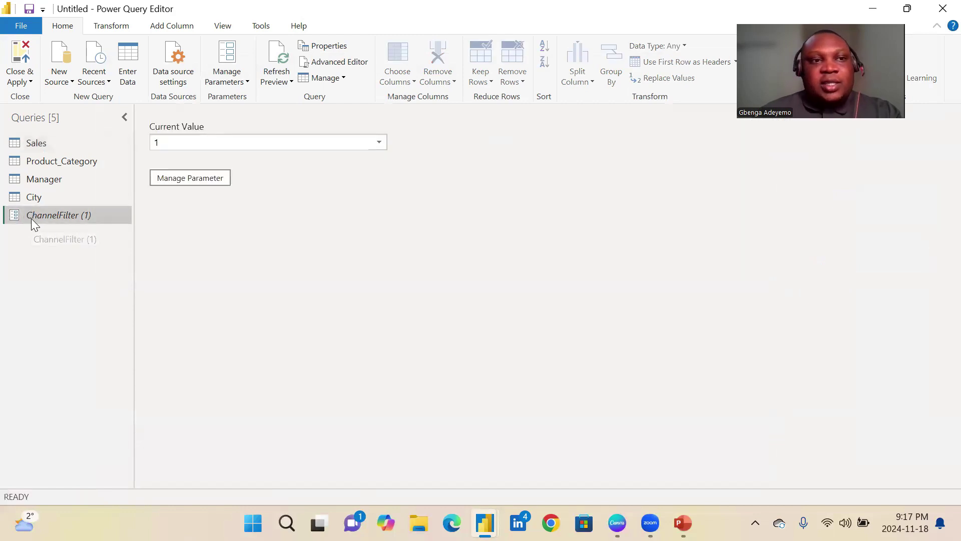
{"action": "left_click", "coordinate": [369, 145]}
{"action": "left_click", "coordinate": [262, 200]}
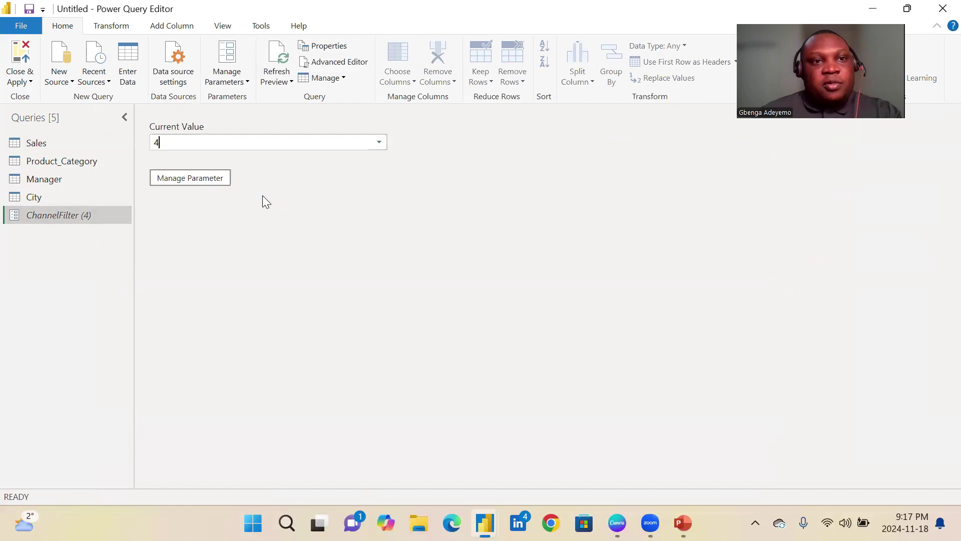
{"action": "left_click", "coordinate": [61, 146]}
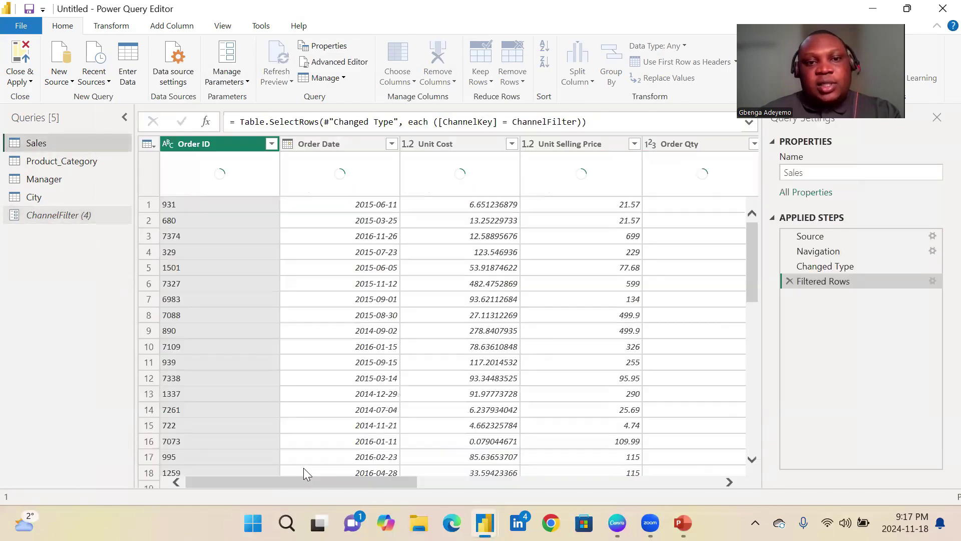
{"action": "left_click_drag", "start_coordinate": [301, 481], "coordinate": [607, 482]}
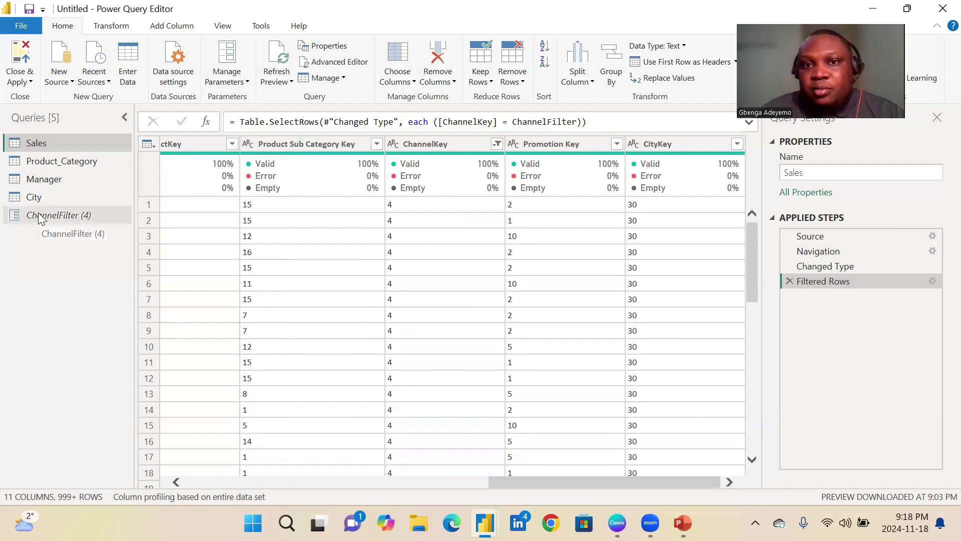
Step: Remove the Filtered Rows step from the Sales query and delete the ChannelFilter parameter
{"action": "left_click", "coordinate": [790, 281]}
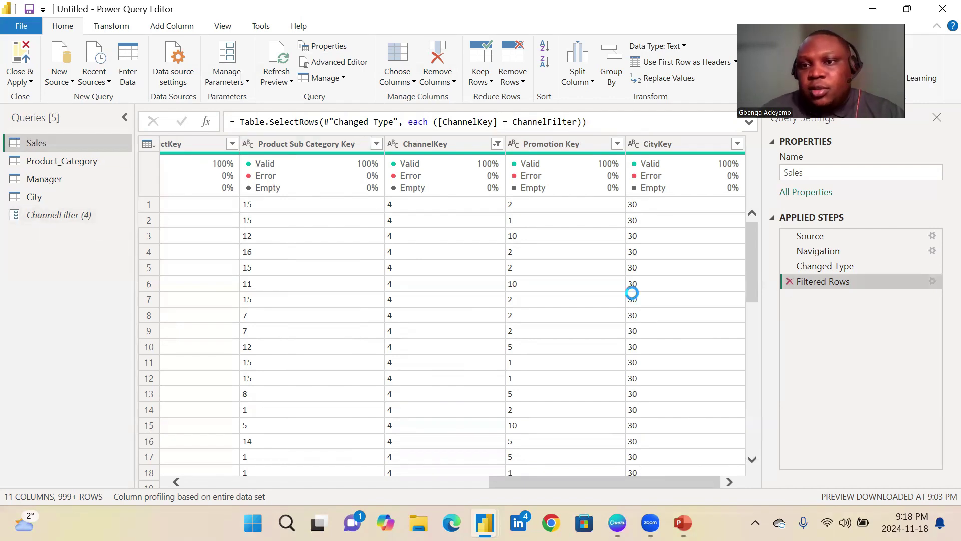
{"action": "left_click", "coordinate": [44, 214]}
{"action": "right_click", "coordinate": [44, 214]}
{"action": "left_click", "coordinate": [80, 255]}
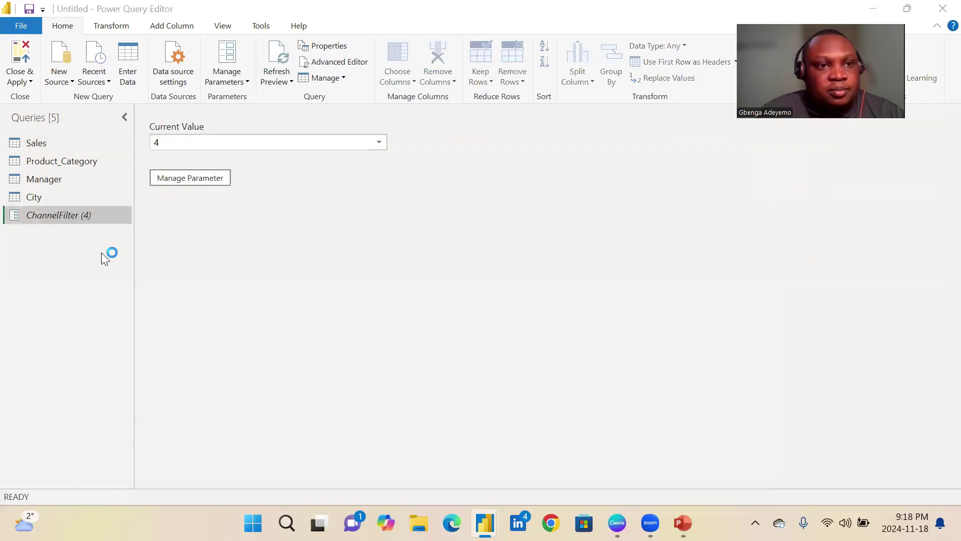
{"action": "left_click", "coordinate": [534, 287]}
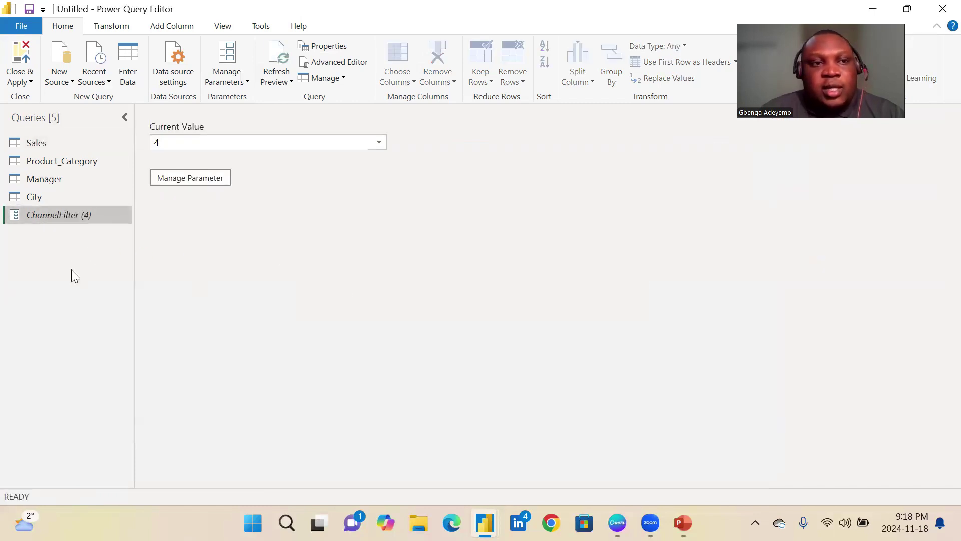
Step: Review the ChannelKey filter values in the Sales table, and add the ChannelKey column as a new list query
{"action": "left_click", "coordinate": [34, 142]}
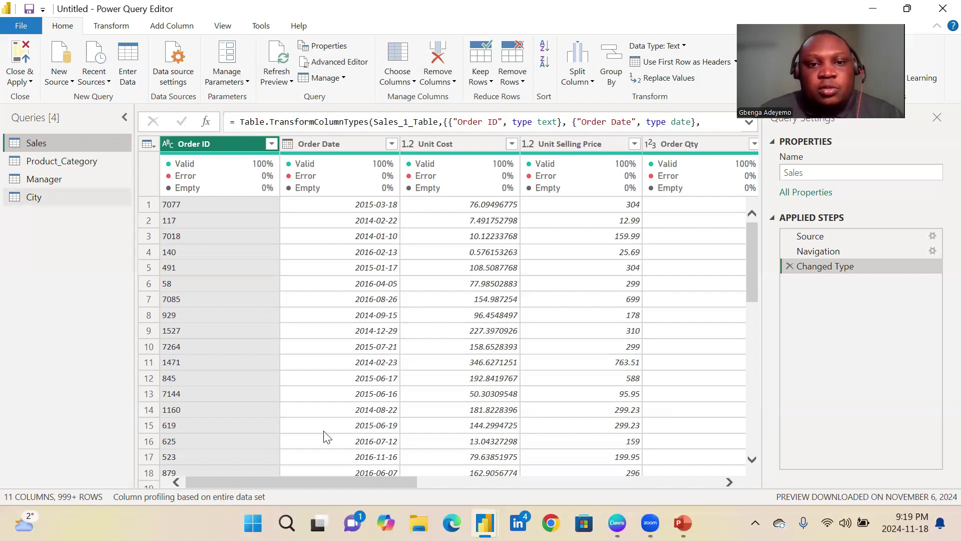
{"action": "left_click_drag", "start_coordinate": [384, 481], "coordinate": [577, 480]}
{"action": "left_click", "coordinate": [464, 144]}
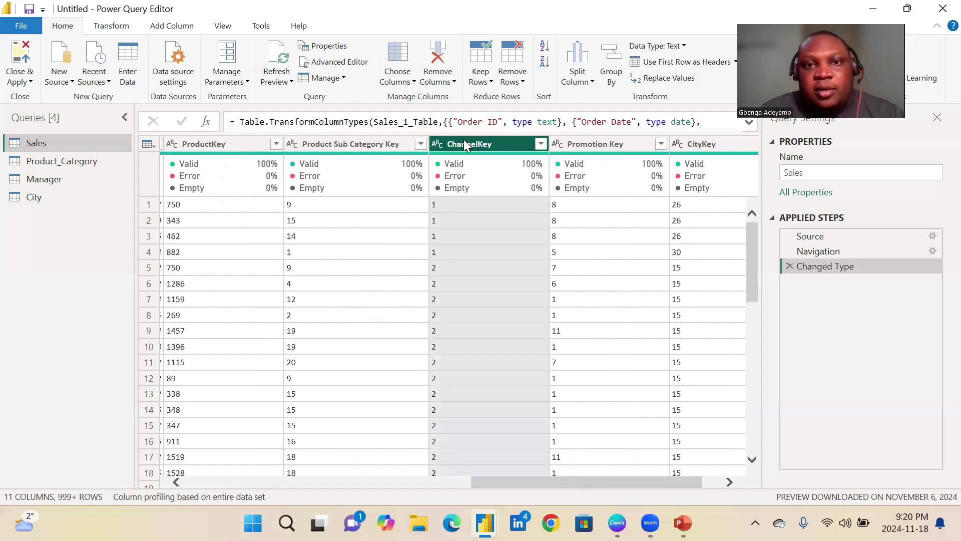
{"action": "left_click", "coordinate": [541, 145]}
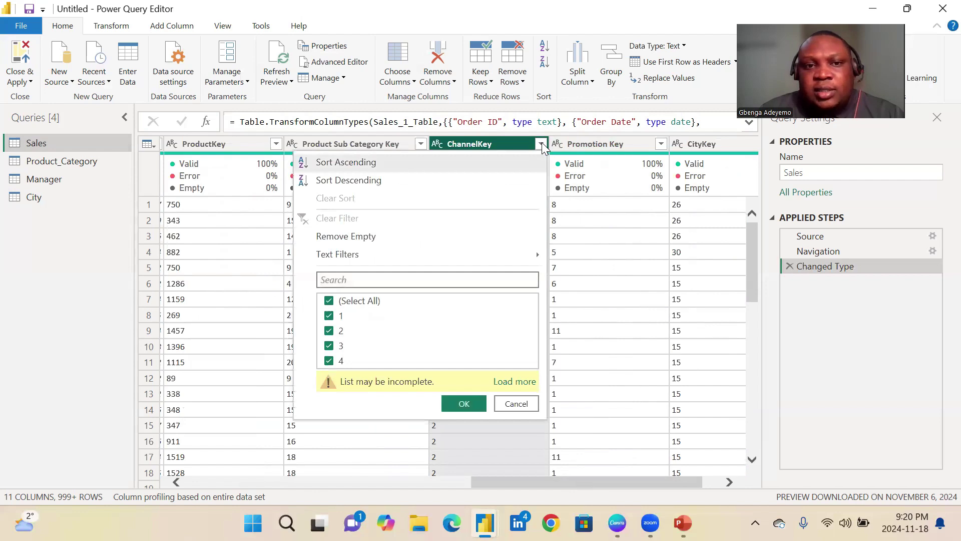
{"action": "left_click", "coordinate": [541, 144]}
{"action": "right_click", "coordinate": [480, 143]}
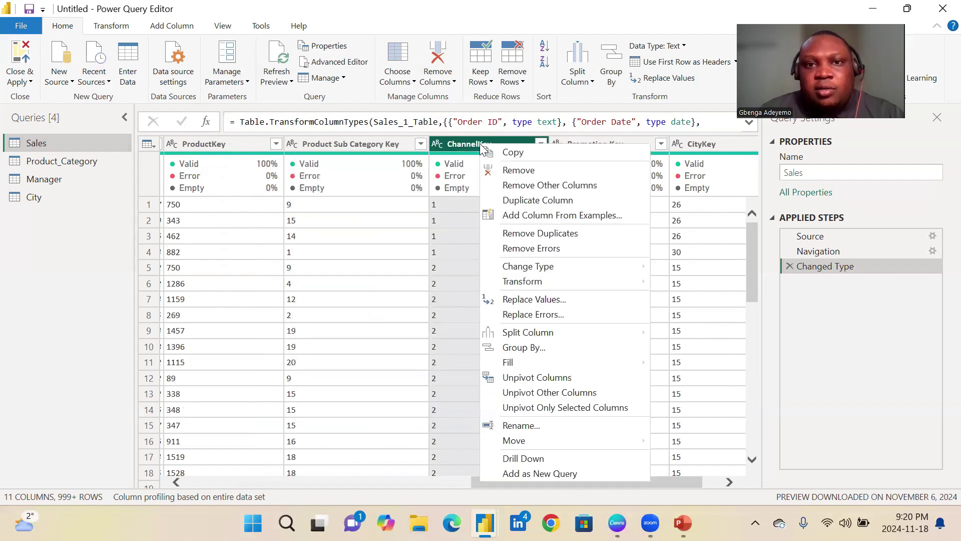
{"action": "left_click", "coordinate": [530, 474]}
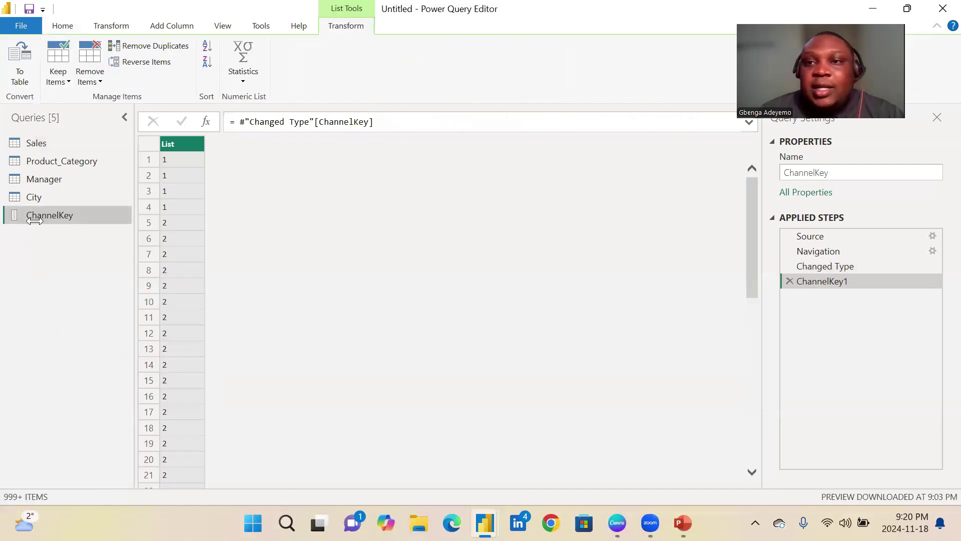
Step: Remove the duplicates from the ChannelKey list query and select the ChannelKey column in the Sales table
{"action": "right_click", "coordinate": [173, 144]}
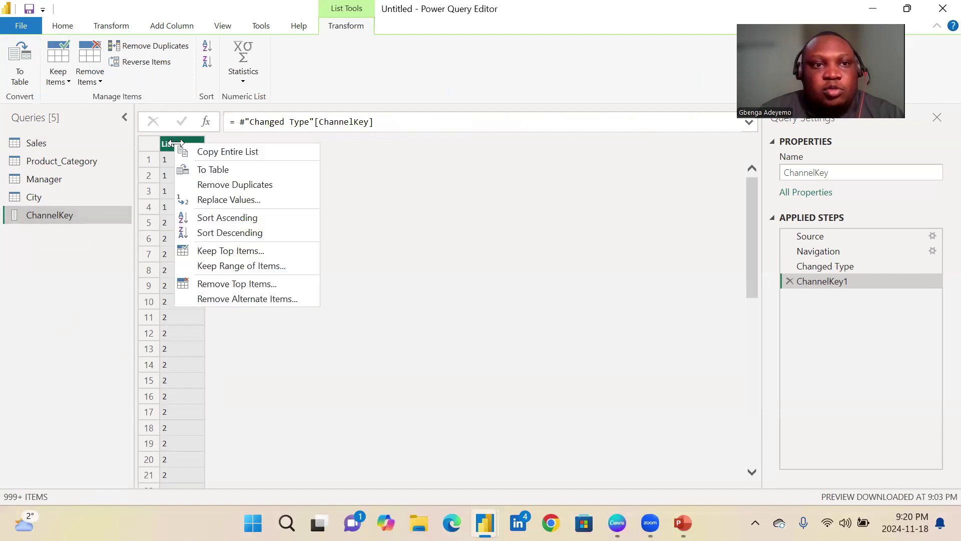
{"action": "left_click", "coordinate": [208, 184]}
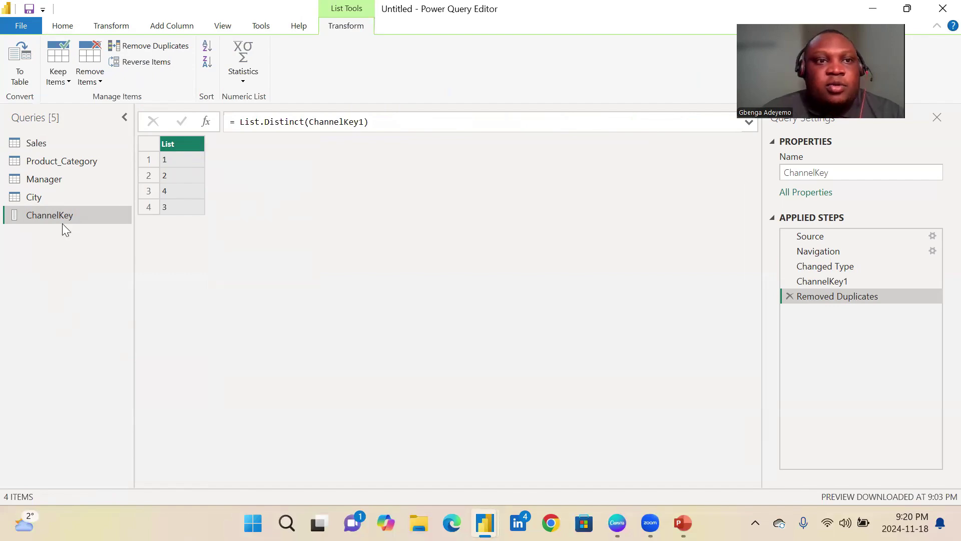
{"action": "left_click", "coordinate": [57, 147]}
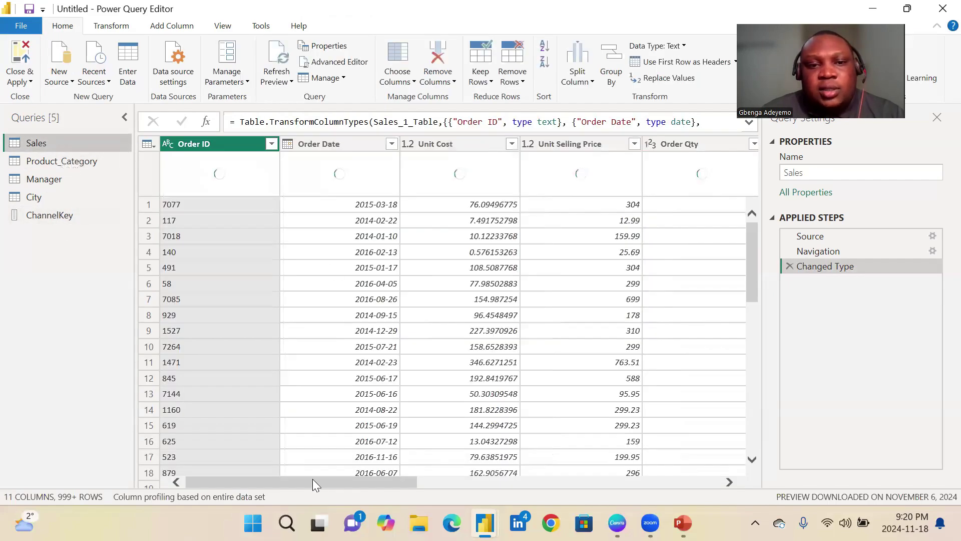
{"action": "left_click_drag", "start_coordinate": [313, 478], "coordinate": [574, 473]}
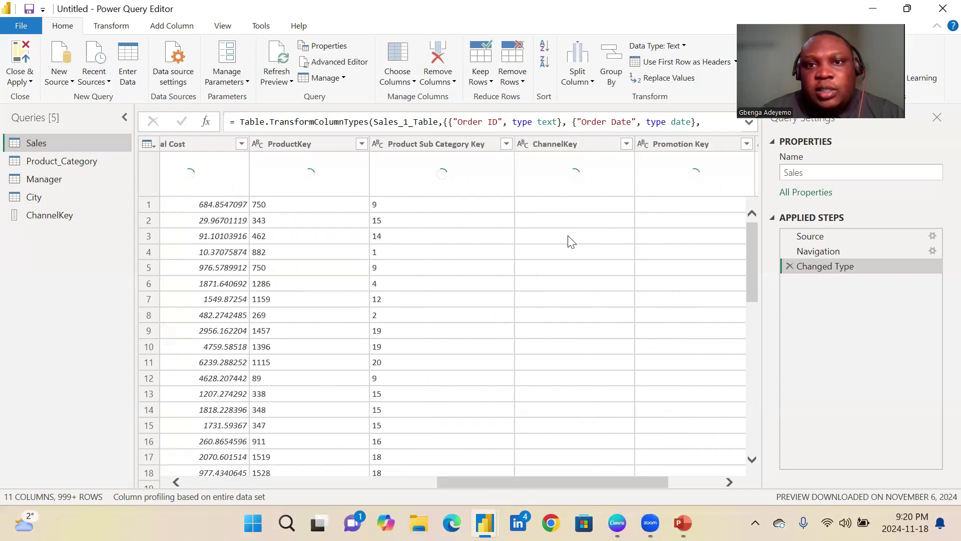
{"action": "left_click", "coordinate": [542, 148]}
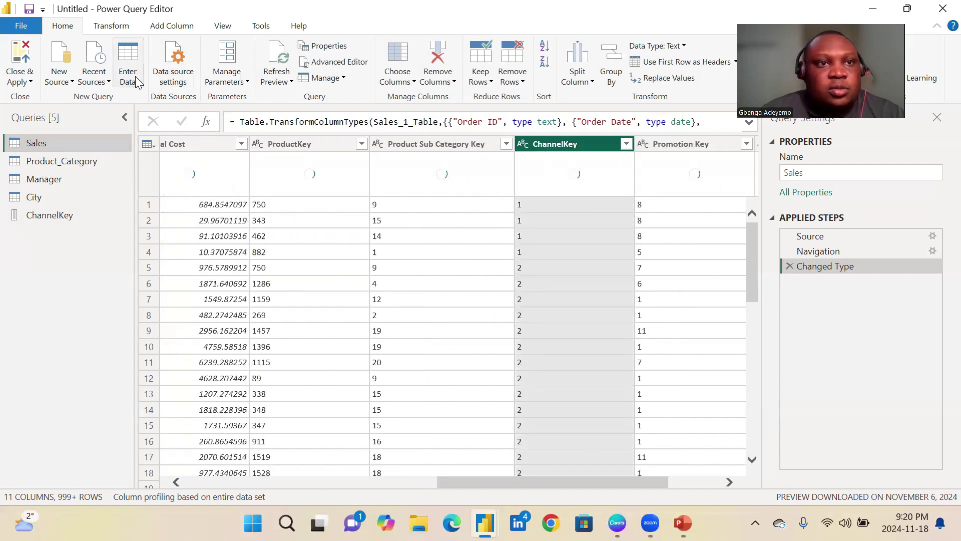
Step: Create a new parameter named ChannelFilter with the Text type
{"action": "left_click", "coordinate": [238, 84]}
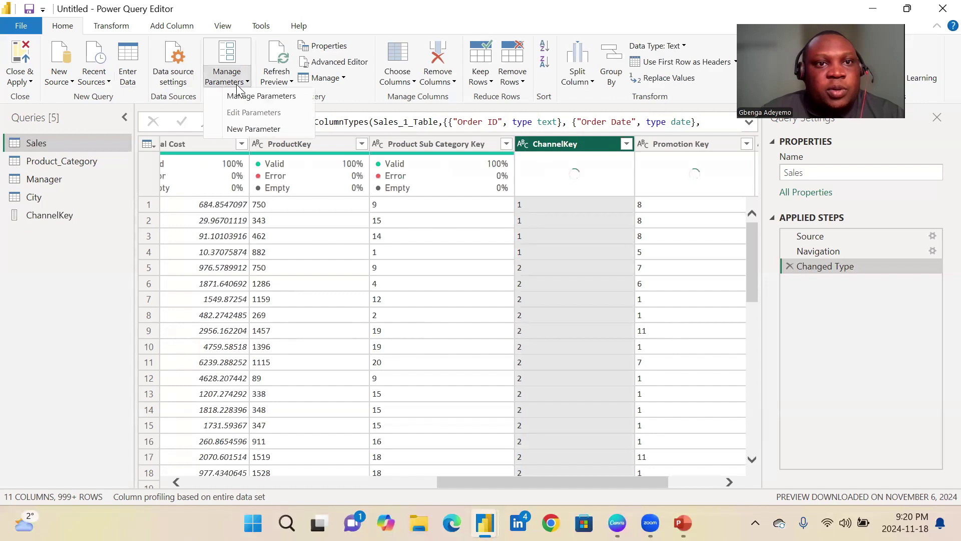
{"action": "left_click", "coordinate": [260, 132]}
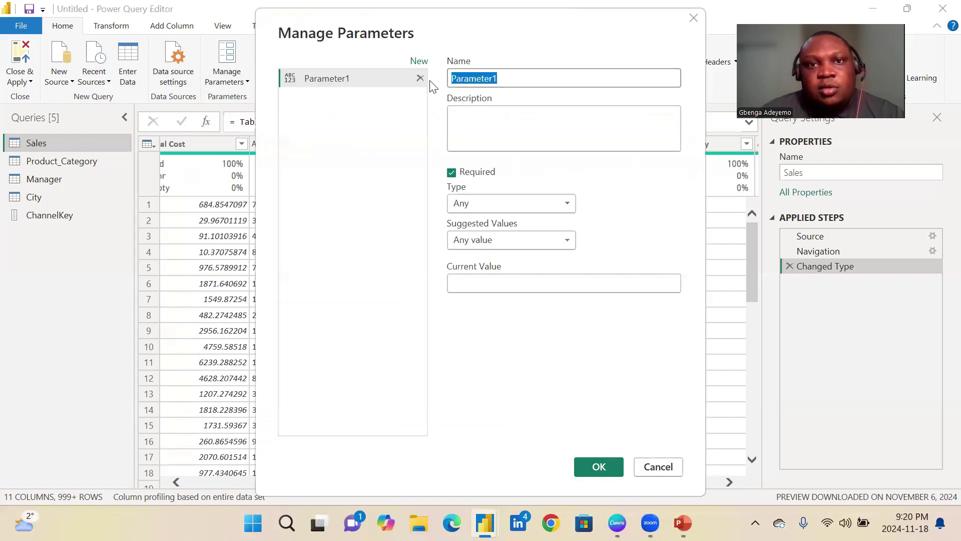
{"action": "type", "text": "nnel"}
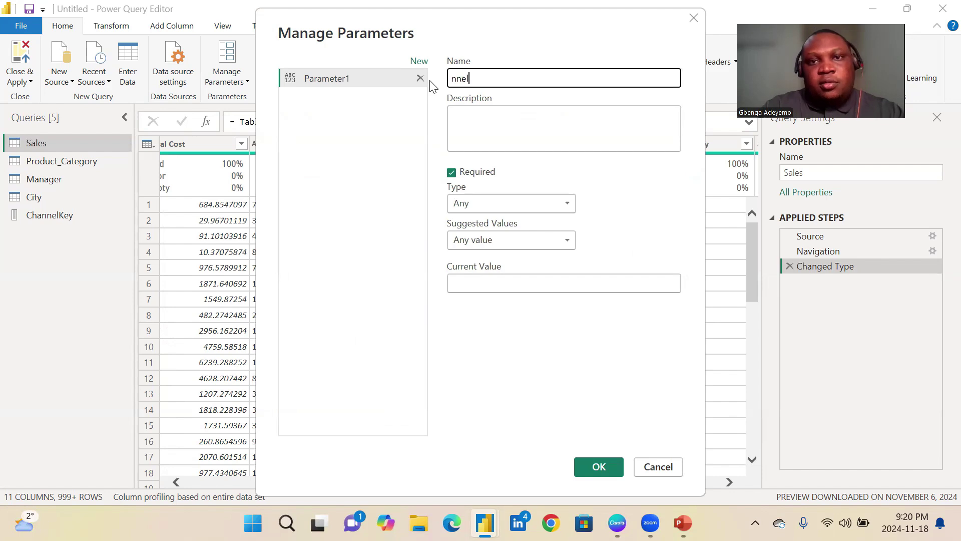
{"action": "key", "text": "BackSpace"}
{"action": "key", "text": "BackSpace"}
{"action": "key", "text": "BackSpace"}
{"action": "key", "text": "BackSpace"}
{"action": "type", "text": "Cha"}
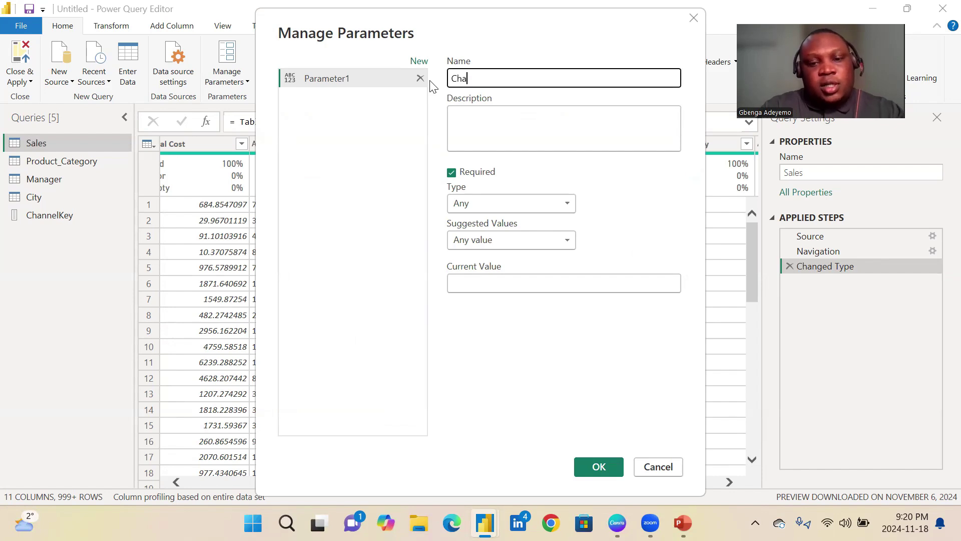
{"action": "type", "text": "nnelFilter"}
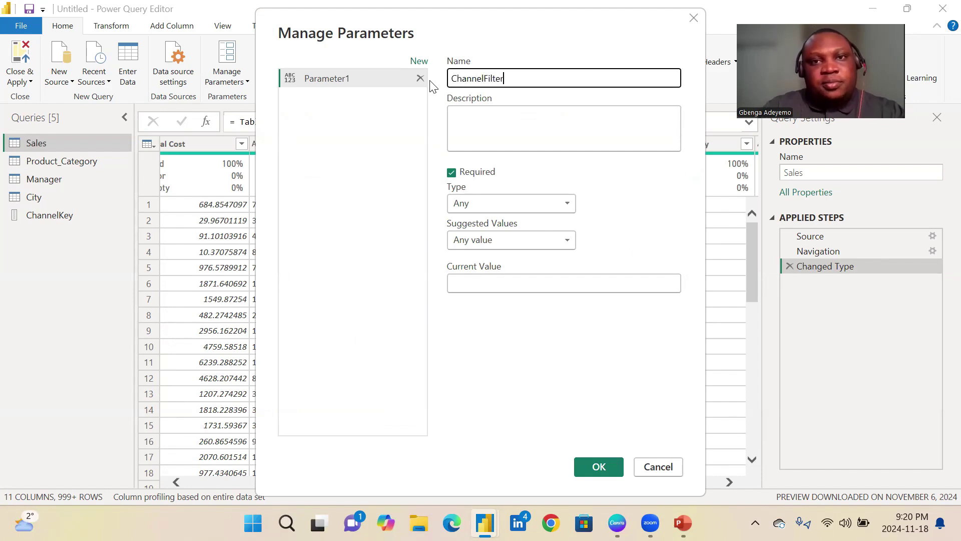
{"action": "left_click", "coordinate": [489, 206]}
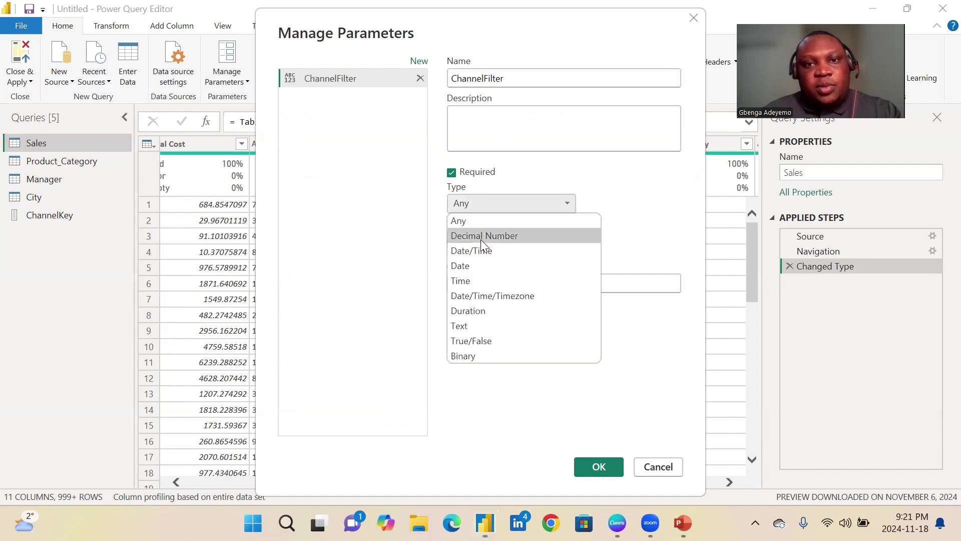
{"action": "left_click", "coordinate": [469, 325]}
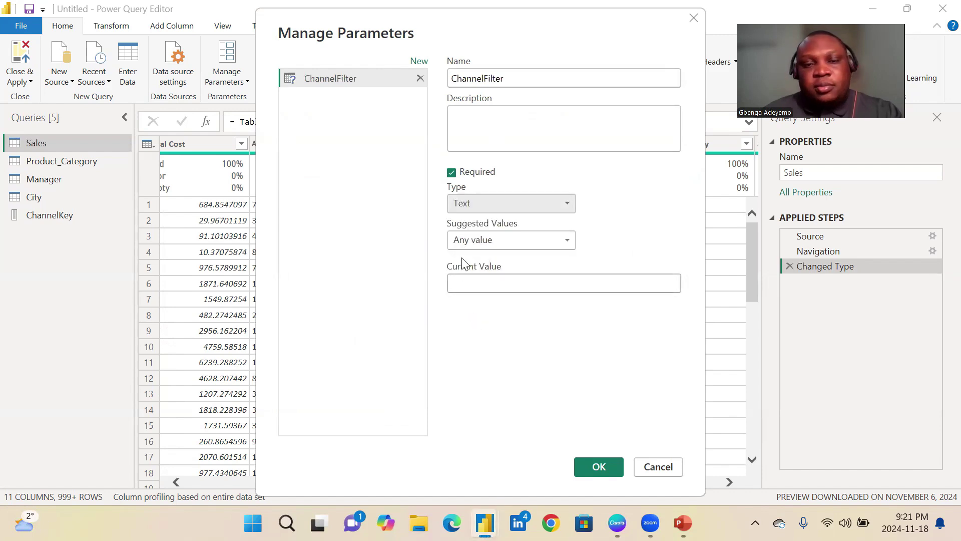
Step: Base the parameter's suggested values on the ChannelKey query, set its current value to 1, and save it
{"action": "left_click", "coordinate": [480, 240]}
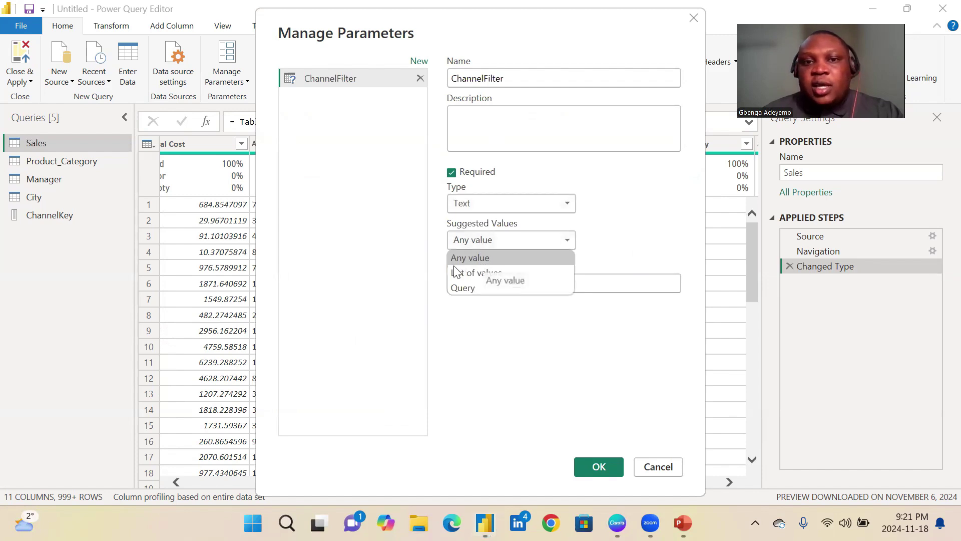
{"action": "left_click", "coordinate": [483, 290]}
{"action": "left_click", "coordinate": [497, 279]}
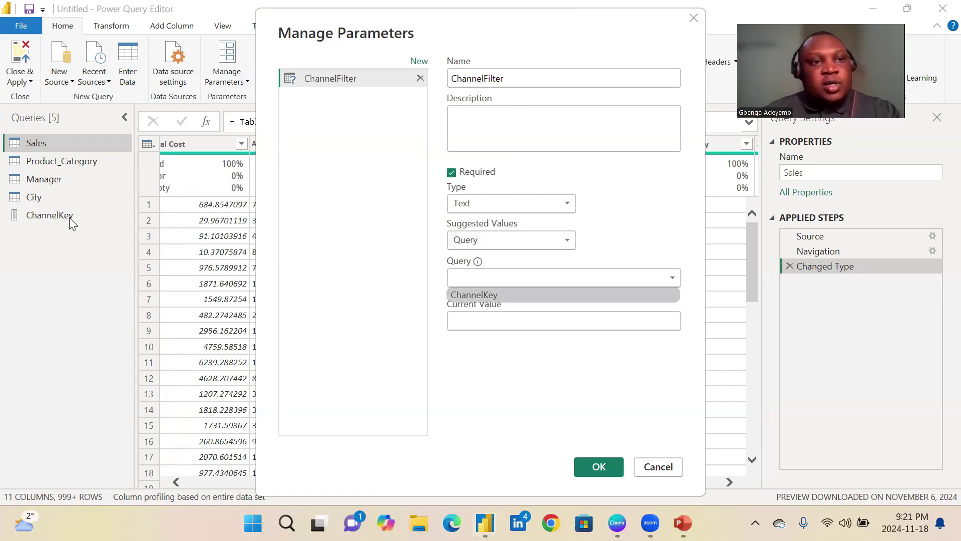
{"action": "left_click", "coordinate": [501, 293]}
{"action": "left_click", "coordinate": [490, 318]}
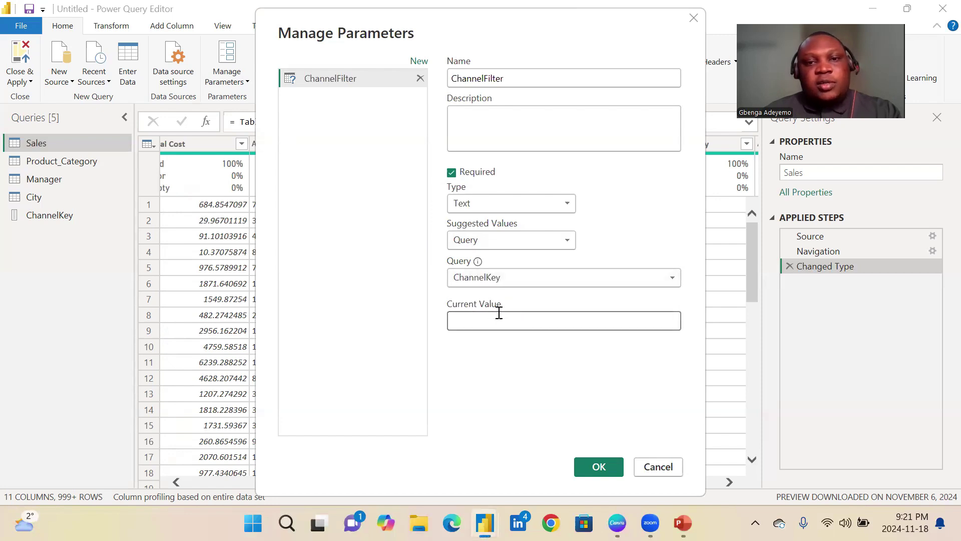
{"action": "type", "text": "1"}
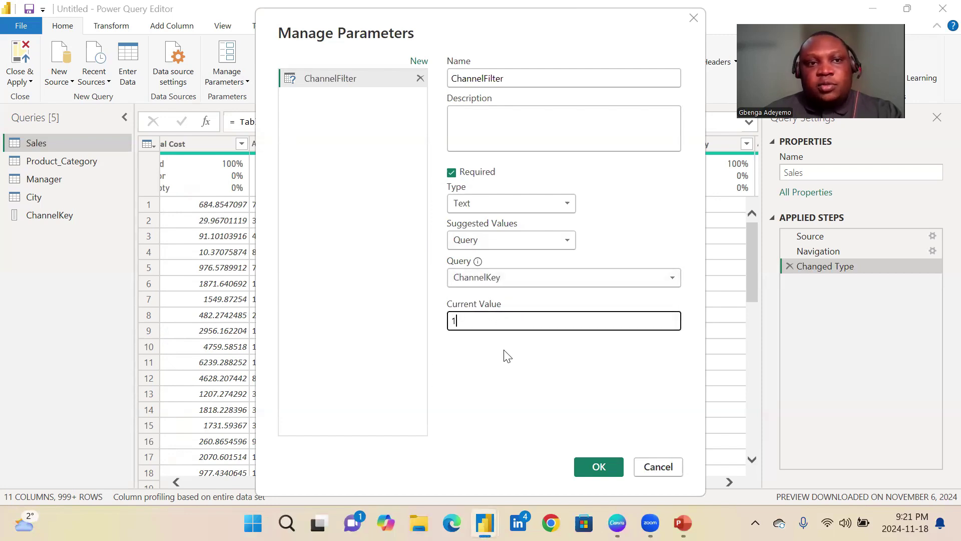
{"action": "left_click", "coordinate": [505, 355]}
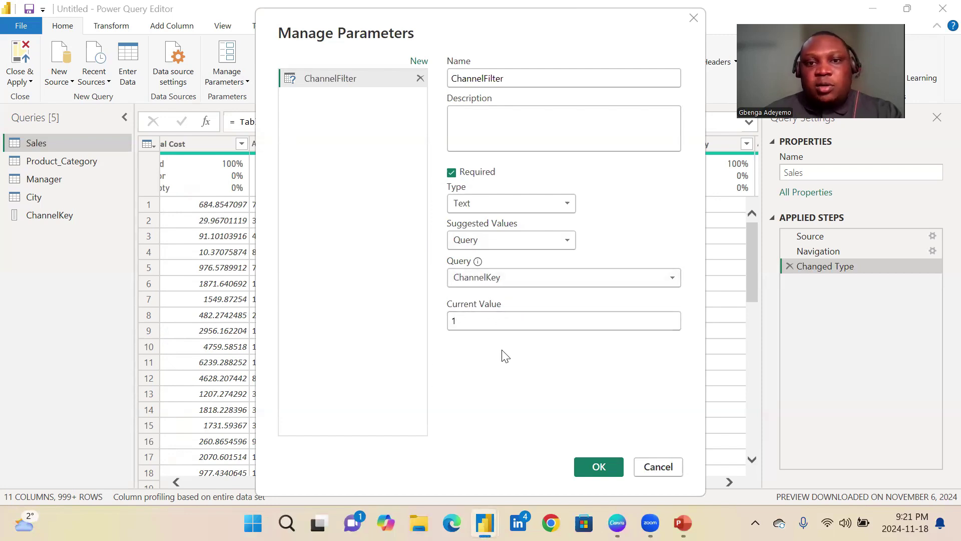
{"action": "left_click", "coordinate": [599, 466]}
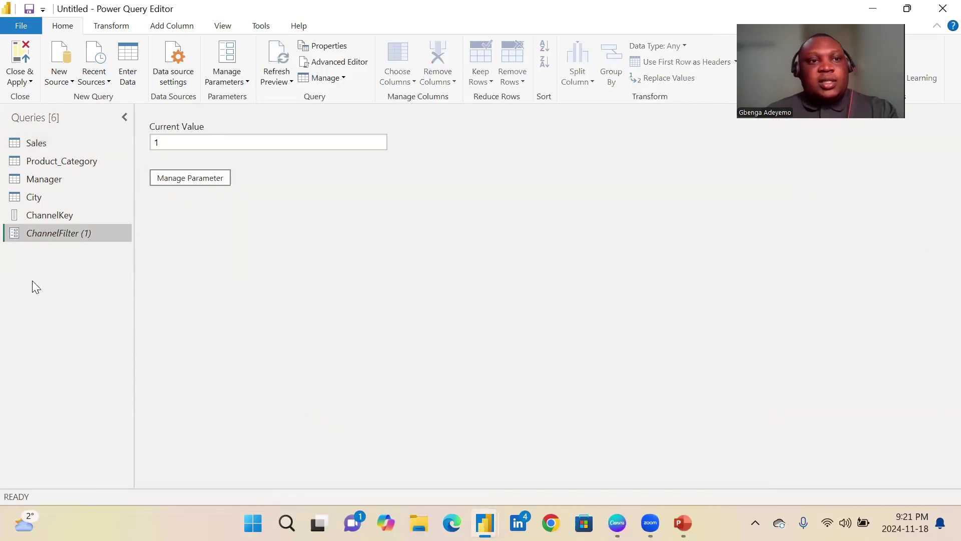
Step: Set the ChannelFilter parameter's current value to 2
{"action": "left_click", "coordinate": [169, 140]}
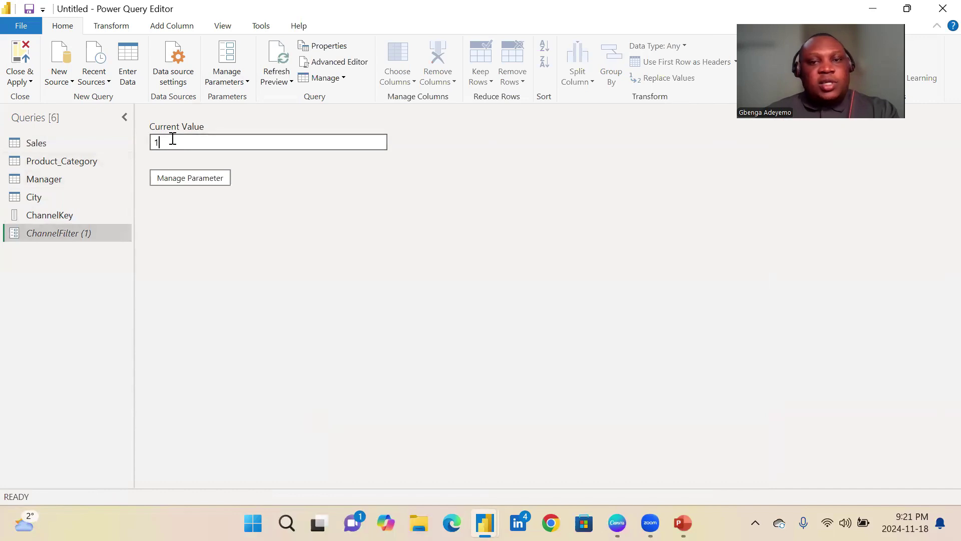
{"action": "type", "text": "2"}
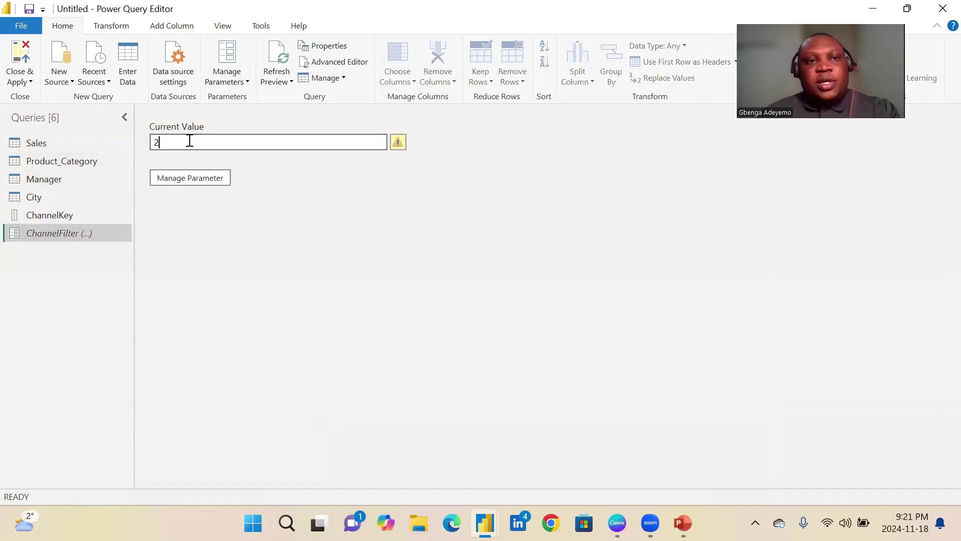
{"action": "left_click", "coordinate": [285, 194]}
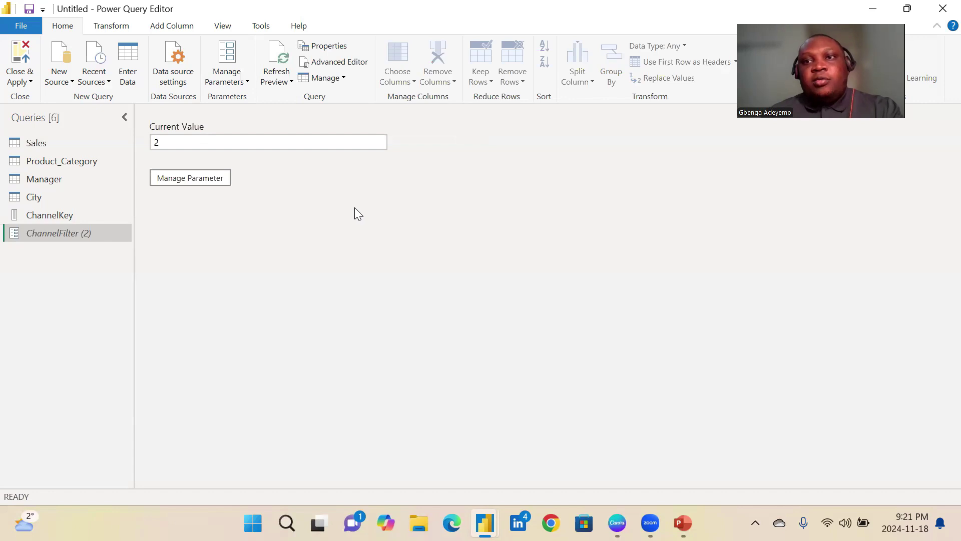
{"action": "left_click", "coordinate": [200, 146]}
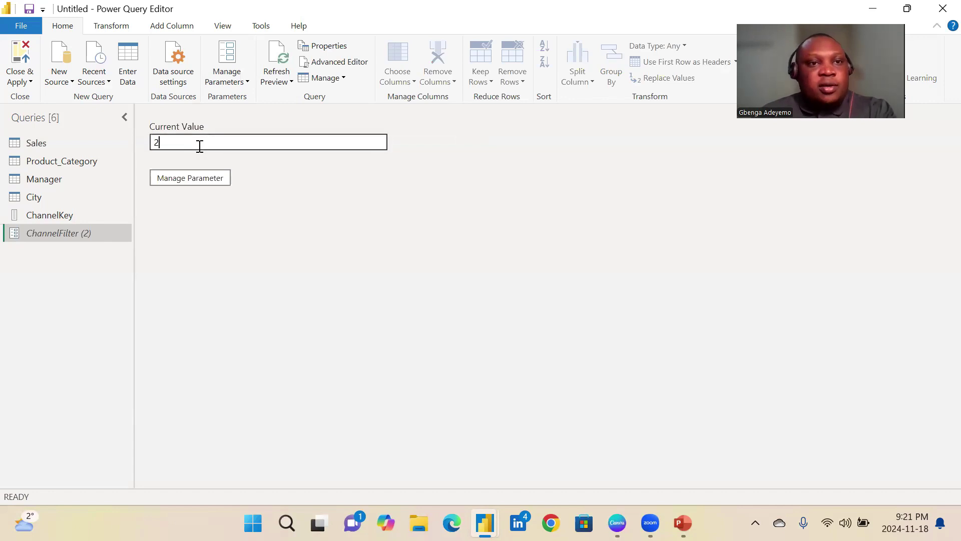
Step: Filter the Sales table's ChannelKey column to keep only the value 2
{"action": "left_click", "coordinate": [48, 145]}
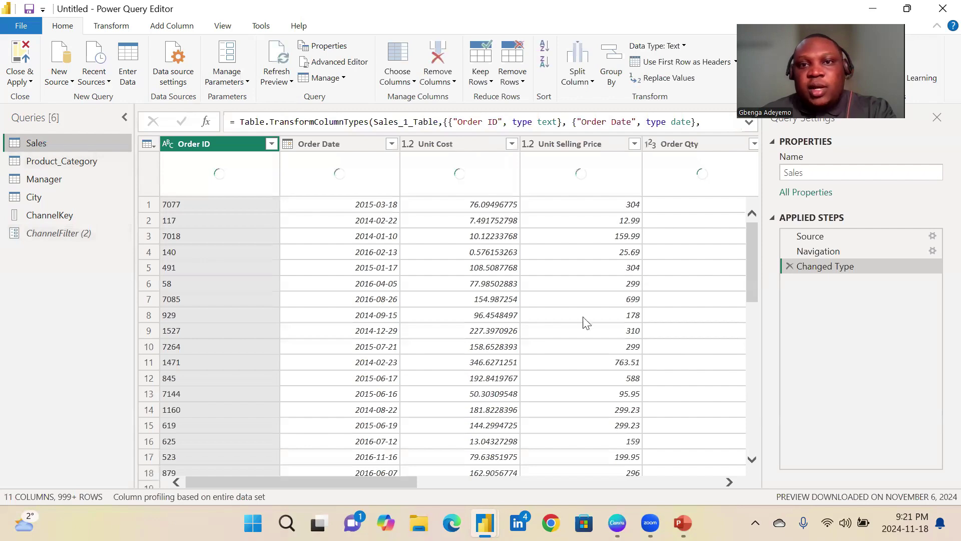
{"action": "left_click_drag", "start_coordinate": [355, 478], "coordinate": [570, 476]}
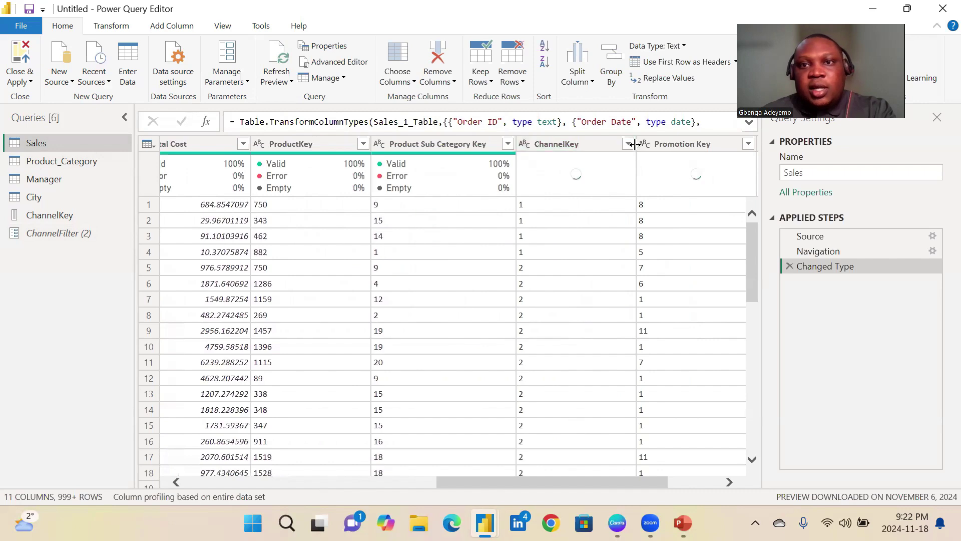
{"action": "left_click", "coordinate": [628, 145]}
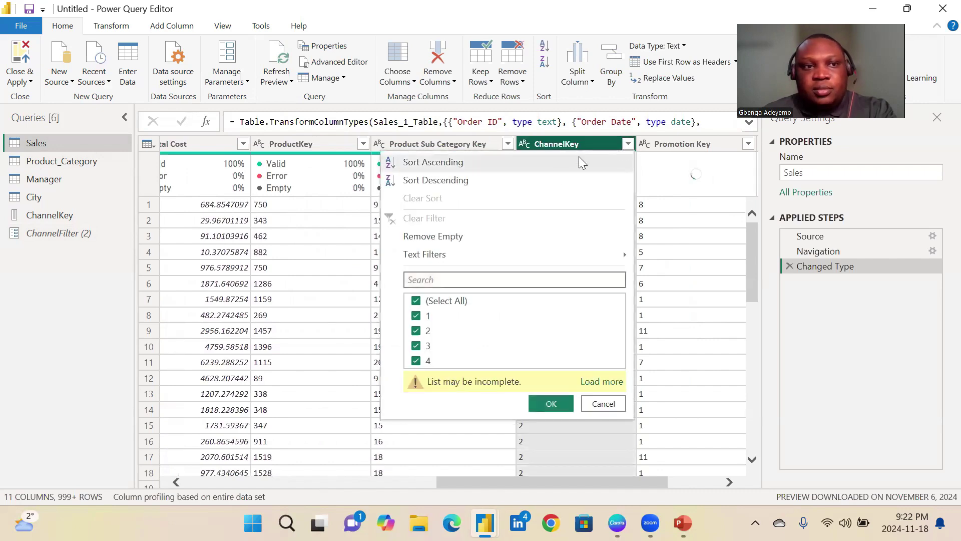
{"action": "left_click", "coordinate": [416, 300]}
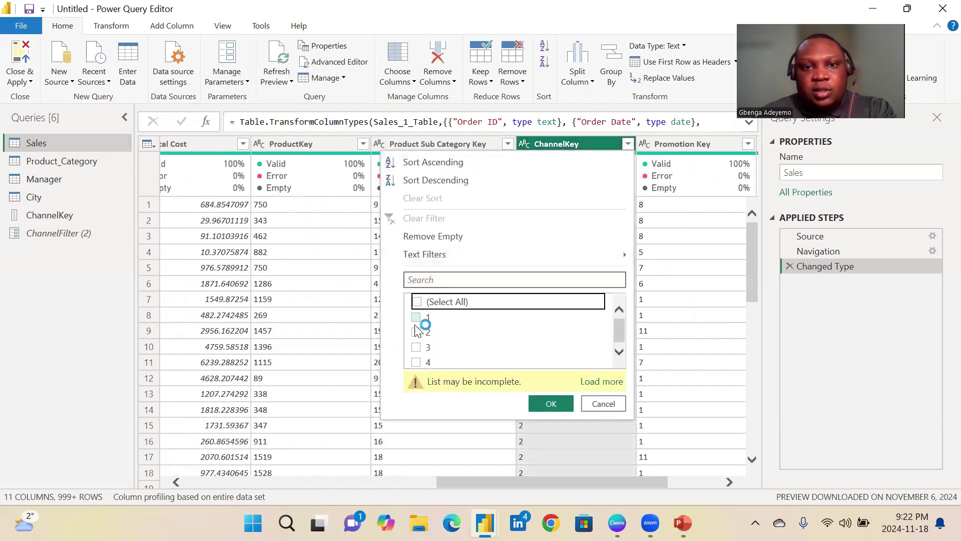
{"action": "left_click", "coordinate": [416, 331]}
{"action": "left_click", "coordinate": [550, 404]}
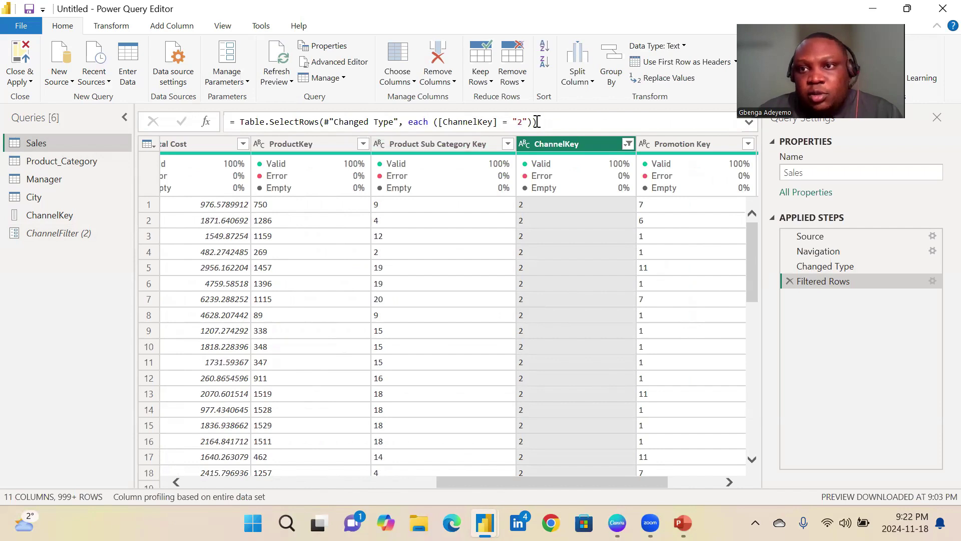
Step: Edit the Filtered Rows step so ChannelKey equals the ChannelFilter parameter instead of a fixed text value
{"action": "left_click", "coordinate": [932, 281]}
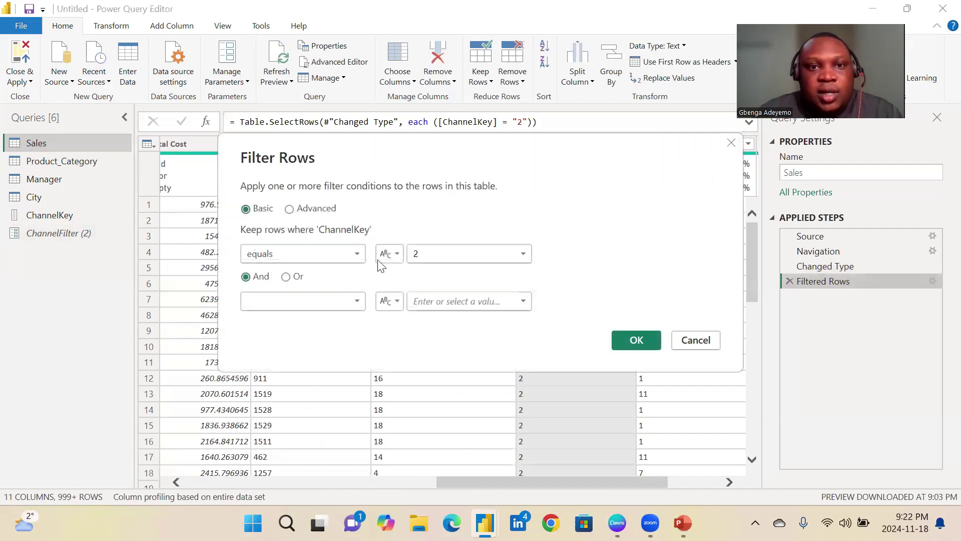
{"action": "left_click", "coordinate": [381, 257]}
{"action": "left_click", "coordinate": [414, 286]}
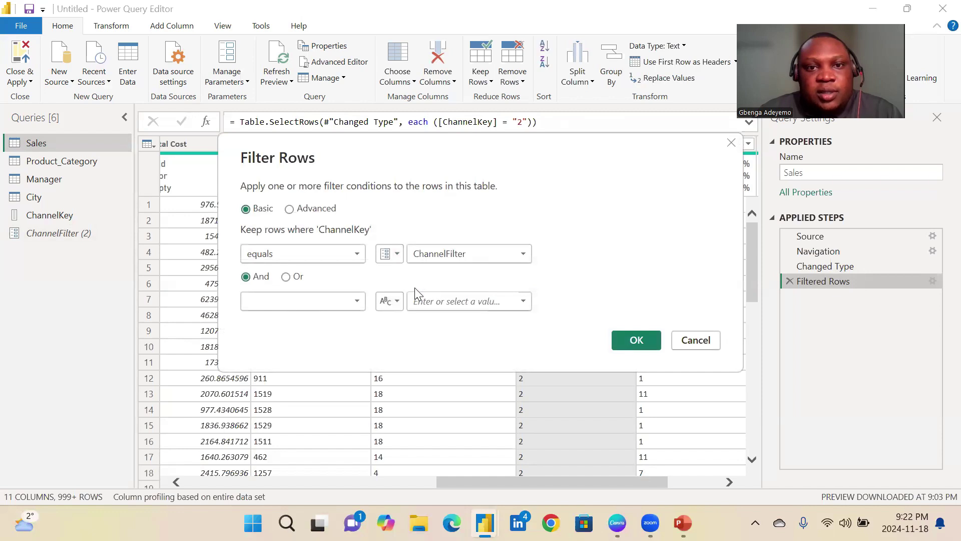
{"action": "left_click", "coordinate": [636, 340]}
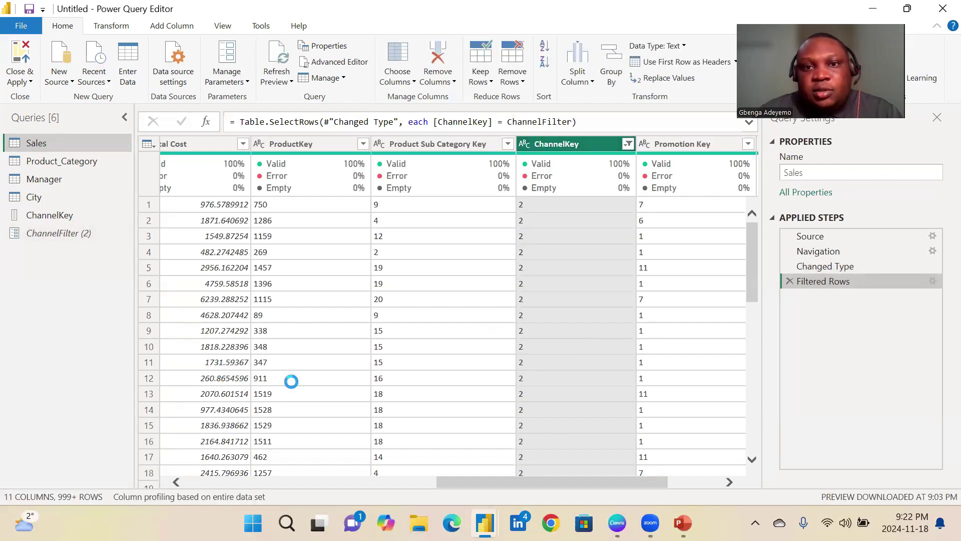
Step: Set the ChannelFilter parameter's current value to 3 and check the ChannelKey column in the Sales table
{"action": "left_click", "coordinate": [60, 236]}
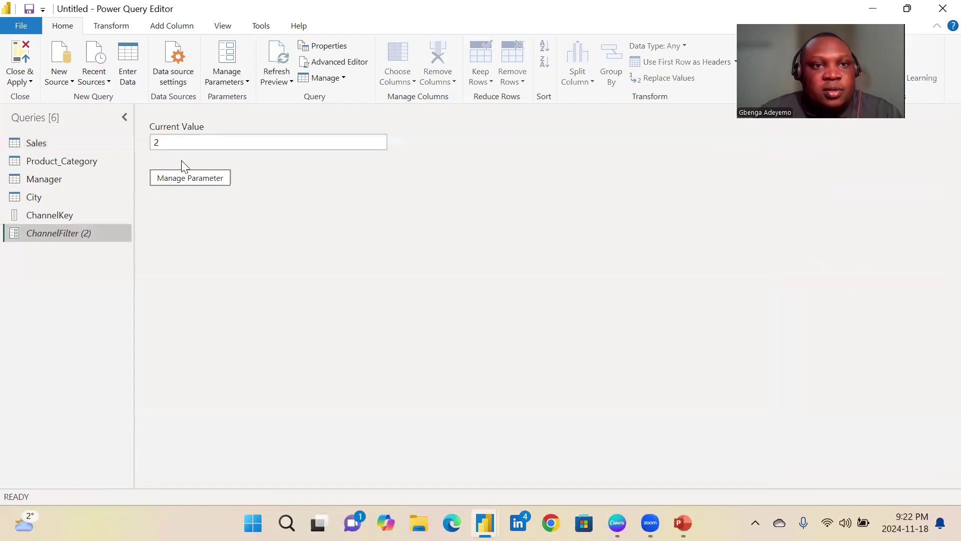
{"action": "left_click", "coordinate": [183, 143]}
{"action": "type", "text": "3"}
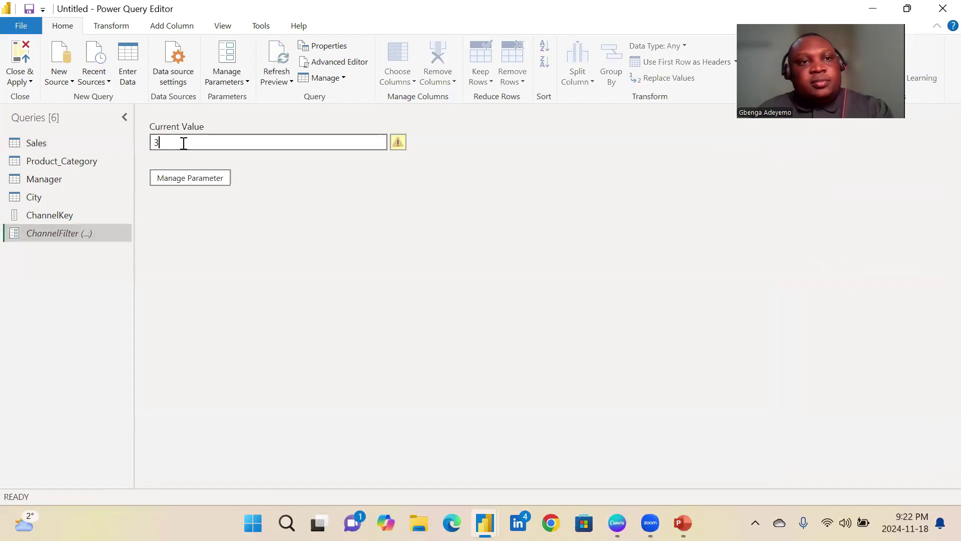
{"action": "key", "text": "Return"}
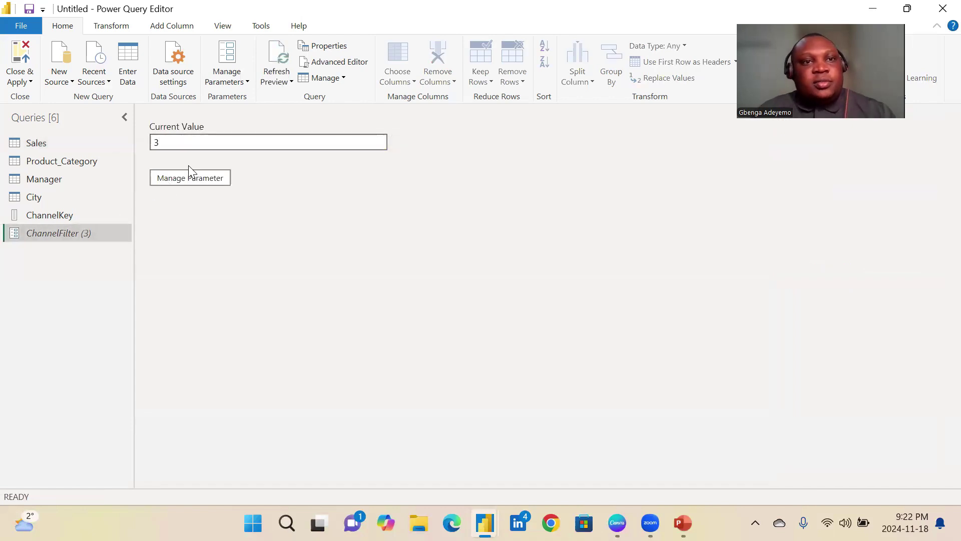
{"action": "left_click", "coordinate": [59, 146]}
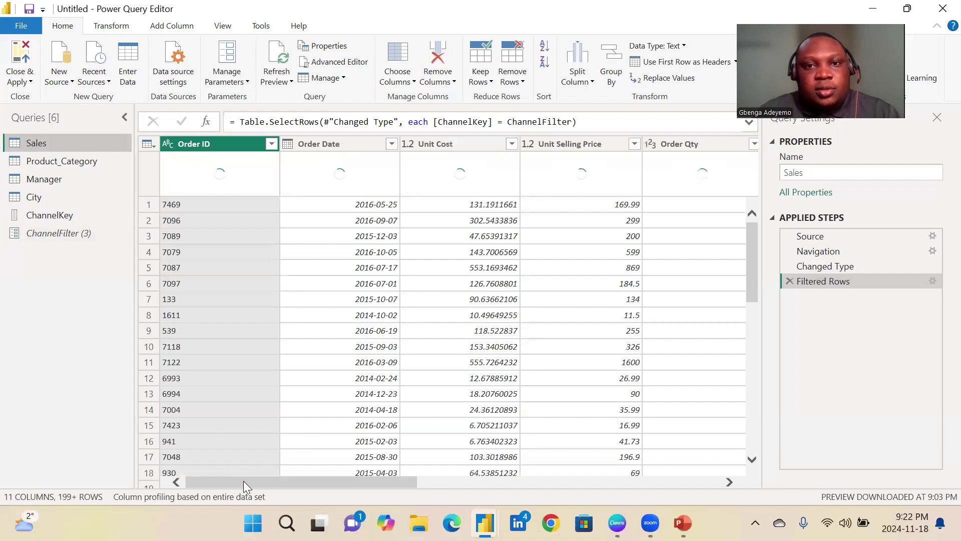
{"action": "left_click_drag", "start_coordinate": [243, 480], "coordinate": [508, 473]}
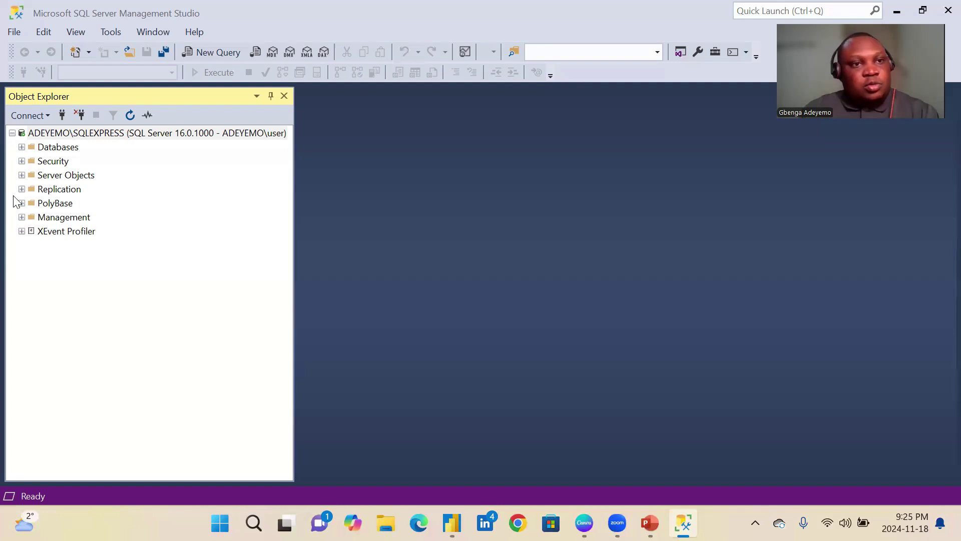
Step: In SQL Server Management Studio, list the List_db database's tables, query the top 1000 rows of dbo.SALES and view its remaining columns
{"action": "left_click", "coordinate": [21, 147]}
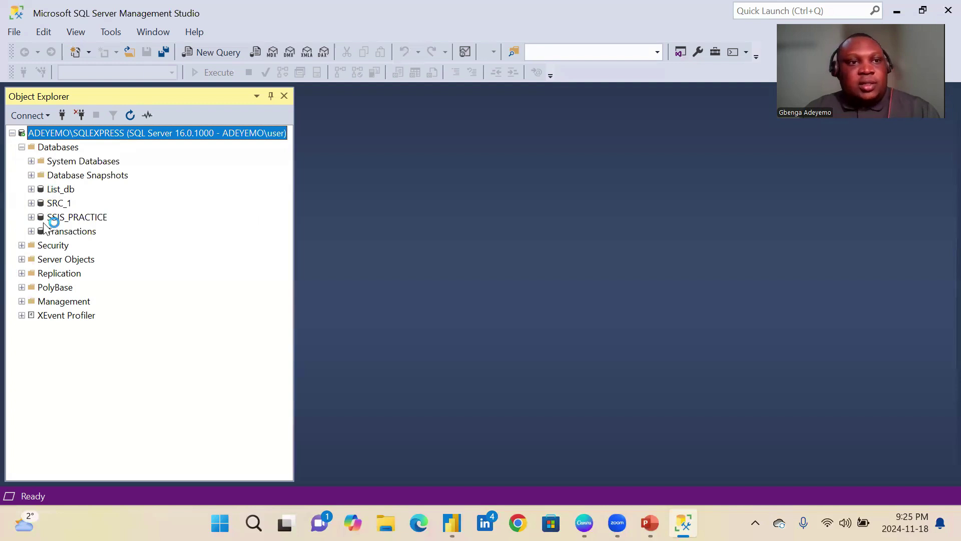
{"action": "left_click", "coordinate": [31, 190]}
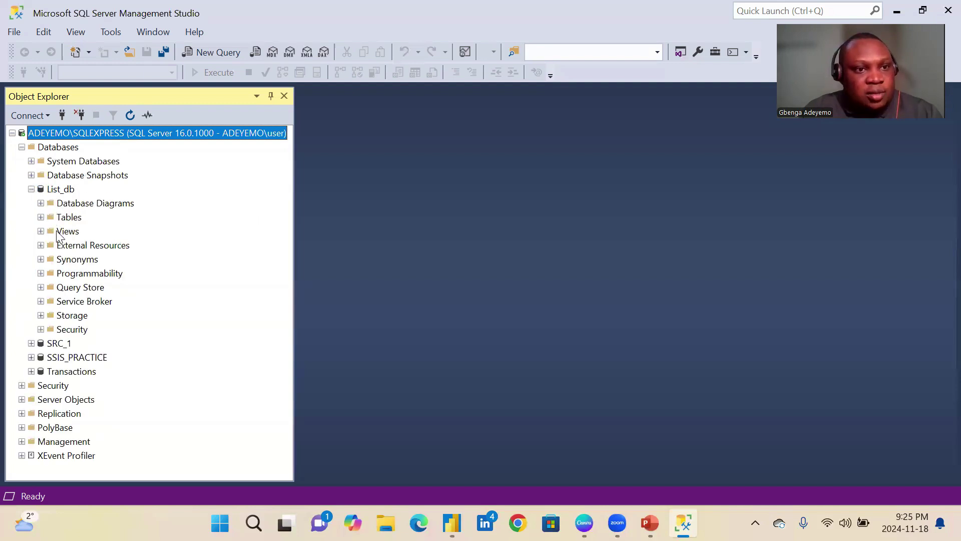
{"action": "left_click", "coordinate": [41, 217]}
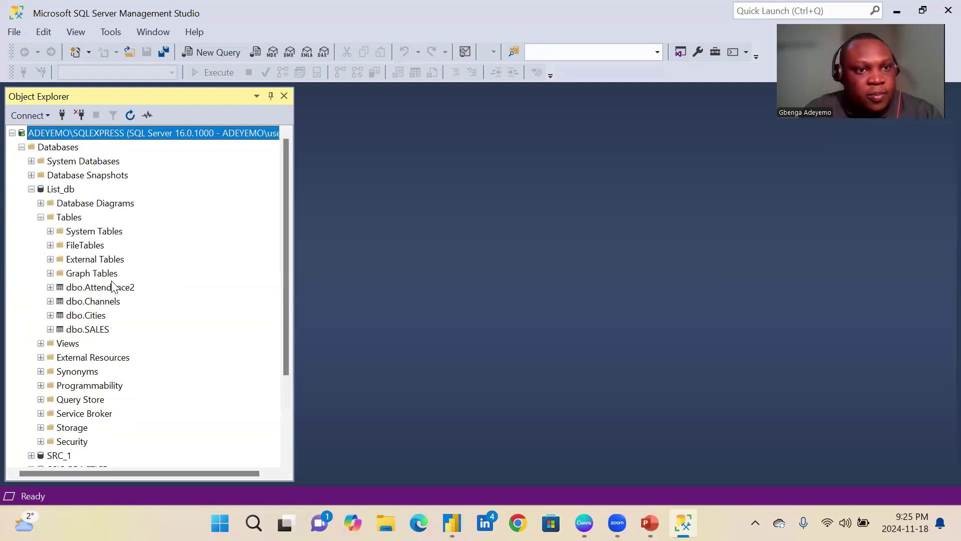
{"action": "left_click", "coordinate": [93, 331]}
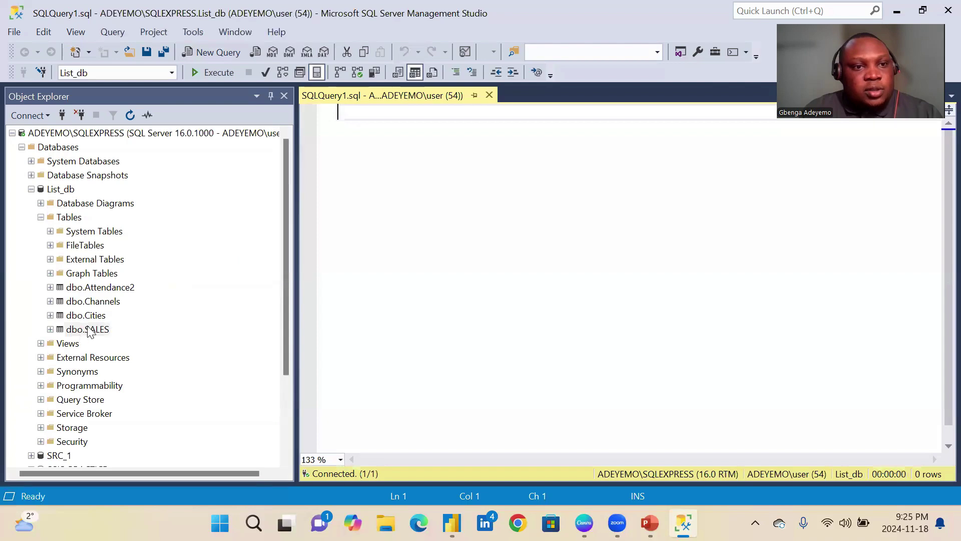
{"action": "right_click", "coordinate": [84, 329]}
{"action": "left_click", "coordinate": [149, 226]}
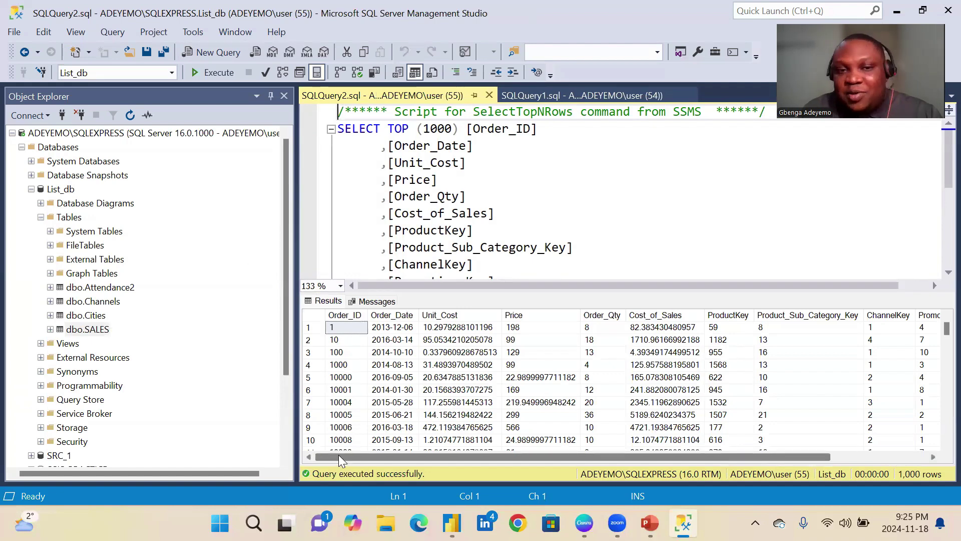
{"action": "left_click_drag", "start_coordinate": [338, 454], "coordinate": [460, 456]}
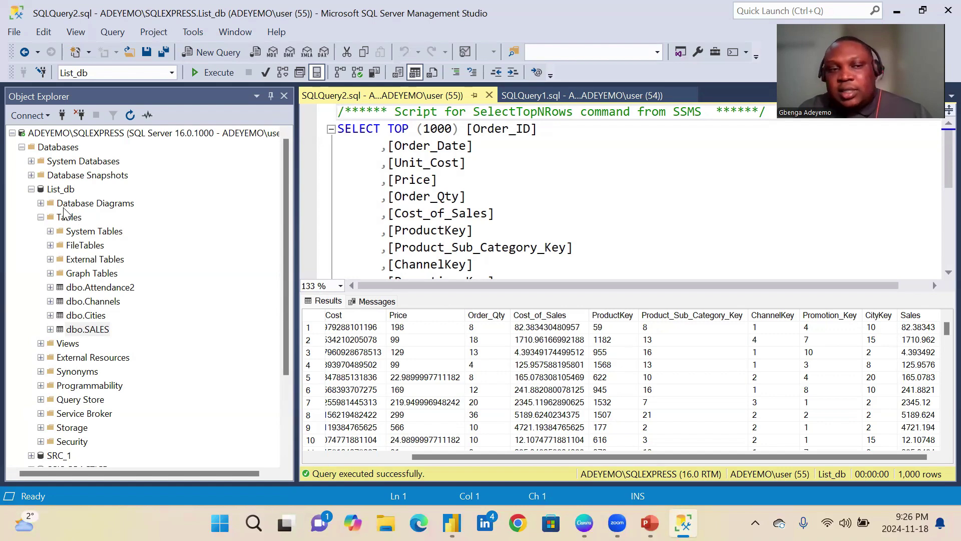
Step: Query the top 1000 rows of dbo.SALES in the Transactions database and compare that database's tables with those in List_db
{"action": "scroll", "coordinate": [47, 340], "scroll_direction": "down", "scroll_amount": 3}
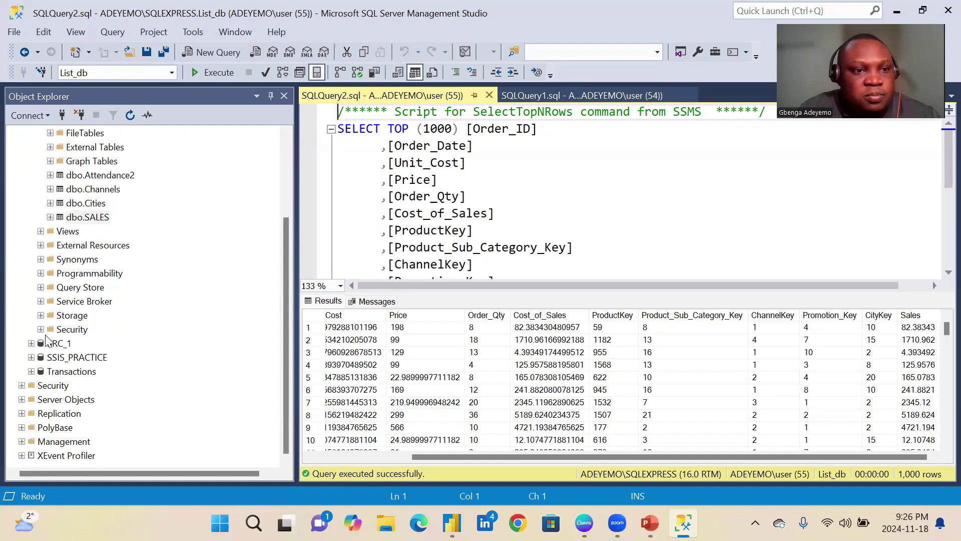
{"action": "left_click", "coordinate": [31, 372]}
{"action": "scroll", "coordinate": [118, 336], "scroll_direction": "down", "scroll_amount": 2}
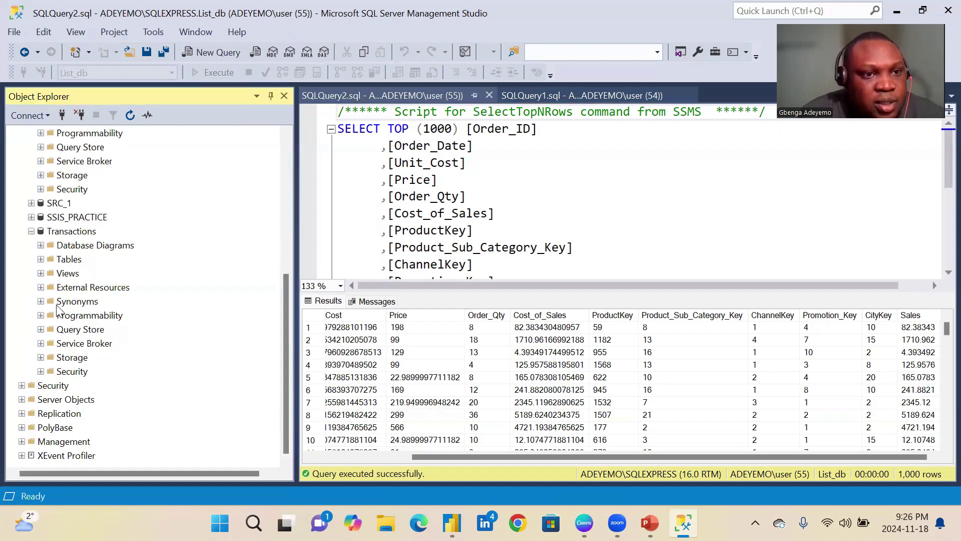
{"action": "left_click", "coordinate": [40, 259]}
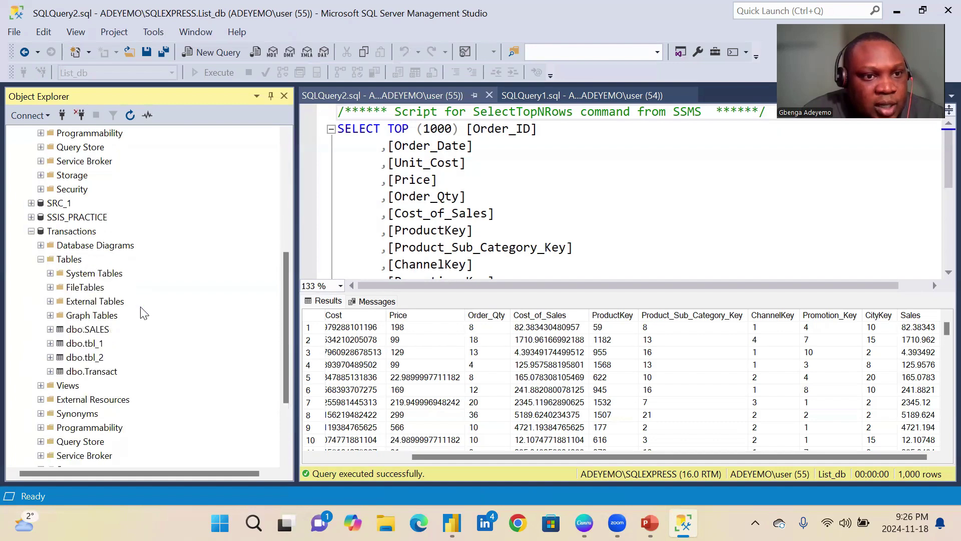
{"action": "left_click", "coordinate": [80, 330]}
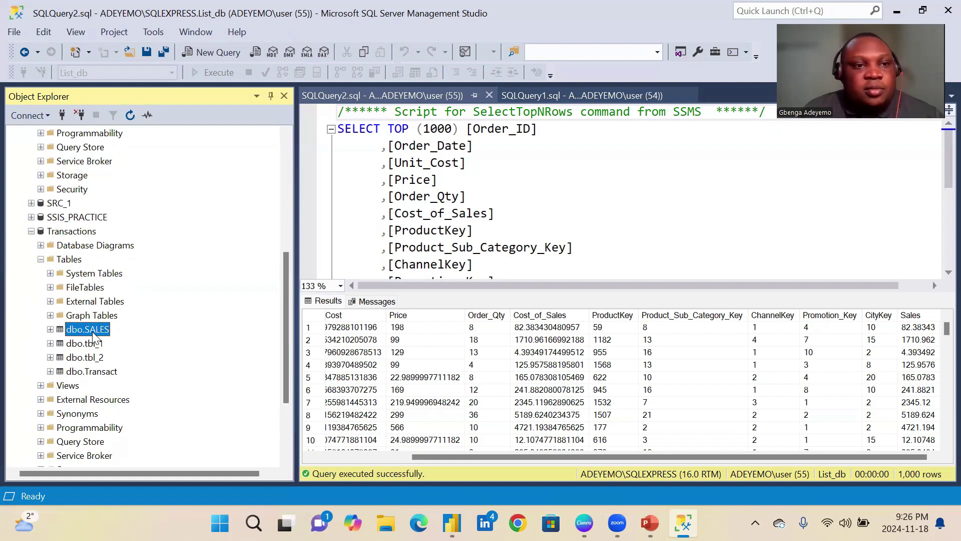
{"action": "right_click", "coordinate": [89, 335]}
{"action": "left_click", "coordinate": [159, 224]}
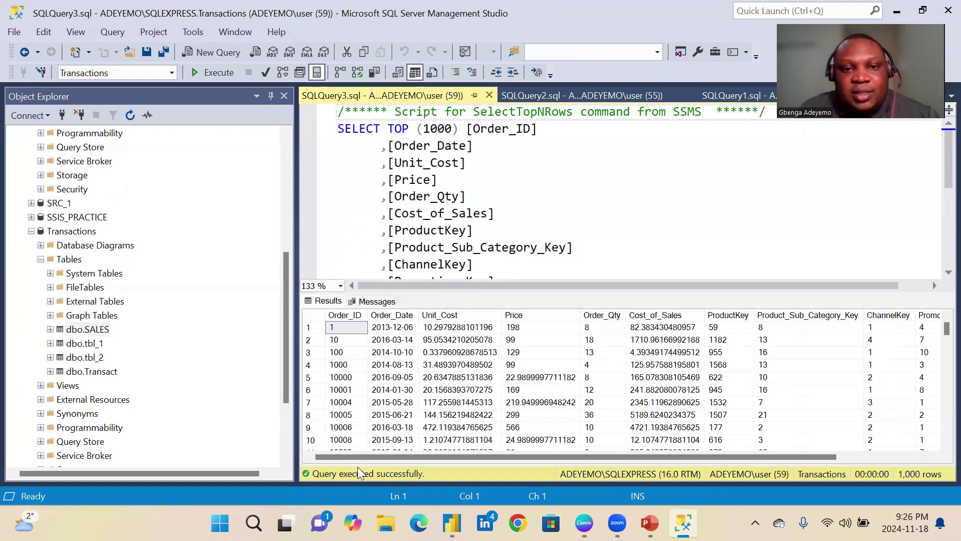
{"action": "mouse_move", "coordinate": [360, 457]}
{"action": "left_mouse_down"}
{"action": "mouse_move", "coordinate": [450, 458]}
{"action": "mouse_move", "coordinate": [351, 460]}
{"action": "left_mouse_up"}
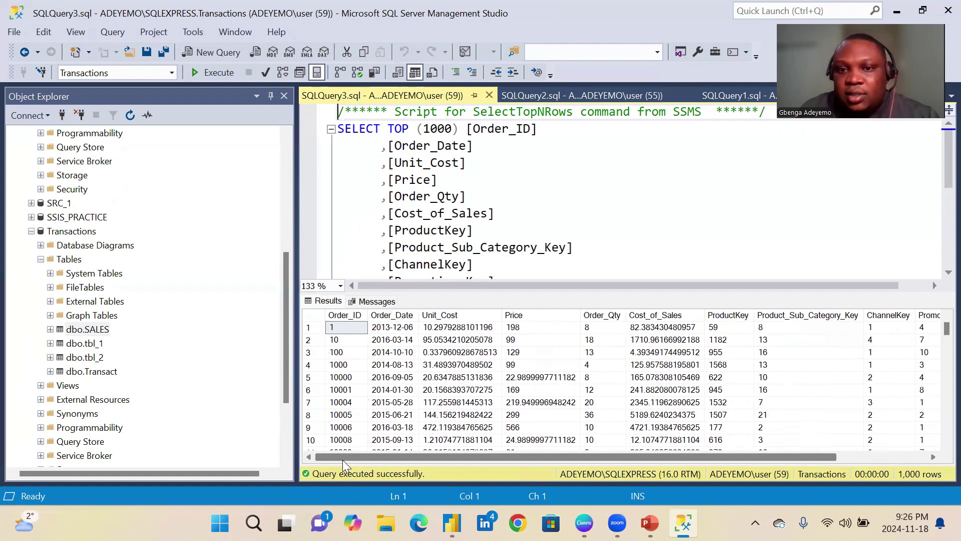
{"action": "mouse_move", "coordinate": [343, 460]}
{"action": "left_mouse_down"}
{"action": "mouse_move", "coordinate": [510, 468]}
{"action": "mouse_move", "coordinate": [359, 461]}
{"action": "mouse_move", "coordinate": [462, 460]}
{"action": "mouse_move", "coordinate": [350, 448]}
{"action": "left_mouse_up"}
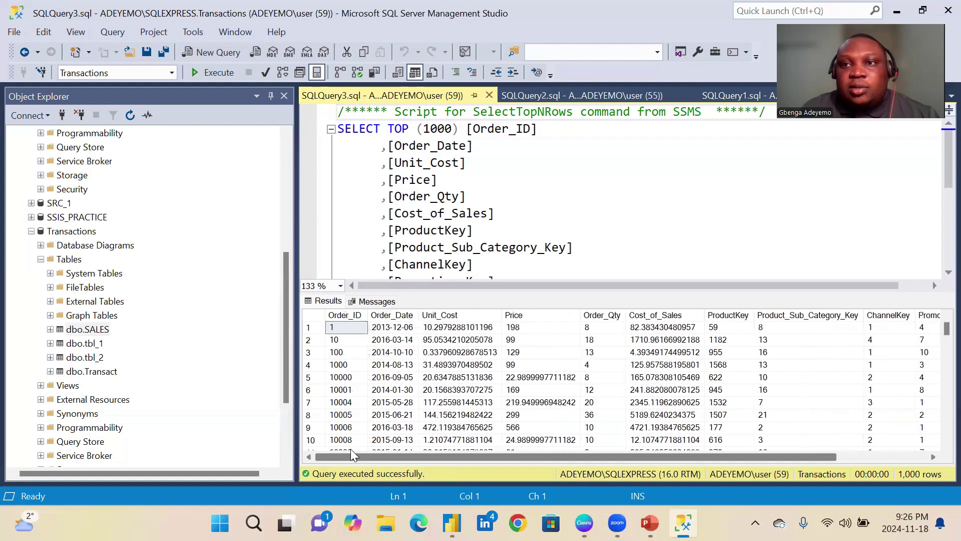
{"action": "scroll", "coordinate": [90, 251], "scroll_direction": "up", "scroll_amount": 5}
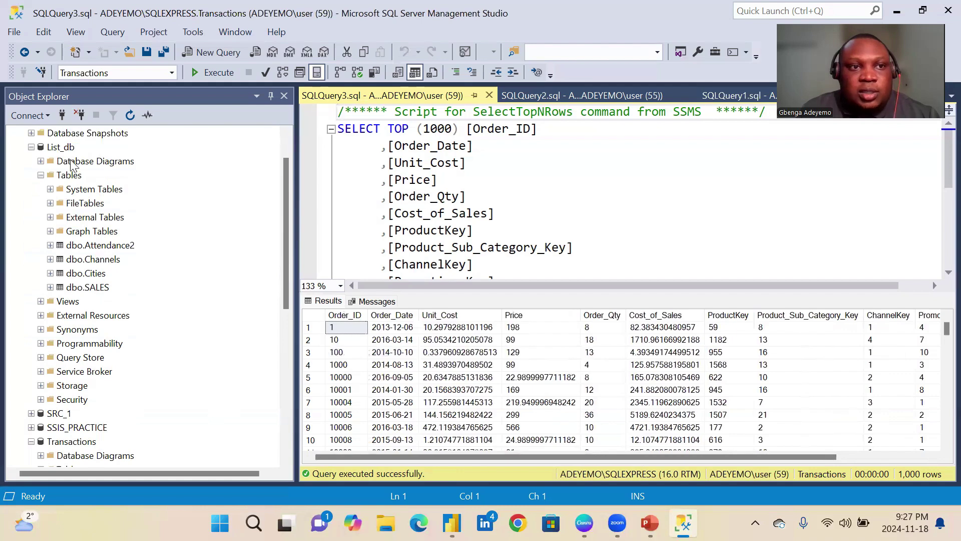
{"action": "scroll", "coordinate": [99, 264], "scroll_direction": "down", "scroll_amount": 2}
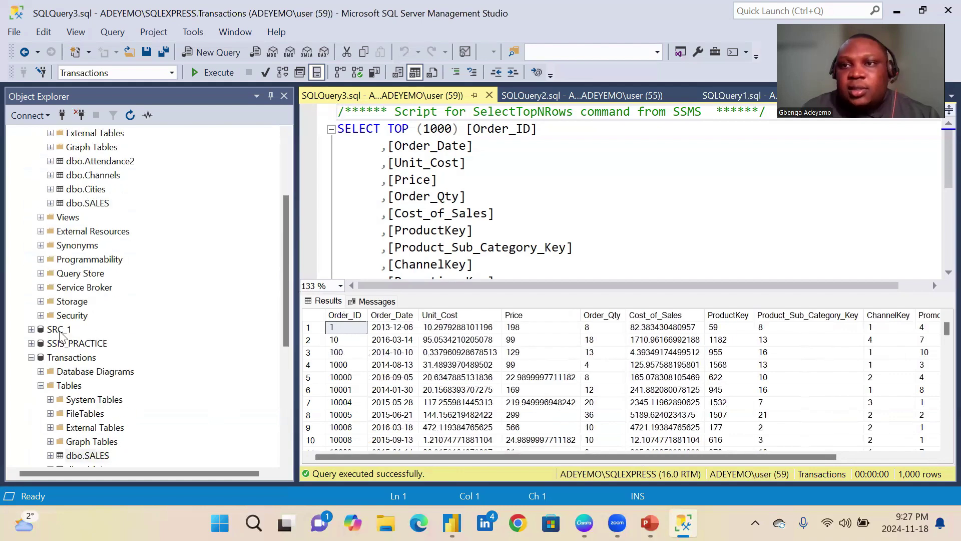
{"action": "scroll", "coordinate": [60, 300], "scroll_direction": "down", "scroll_amount": 2}
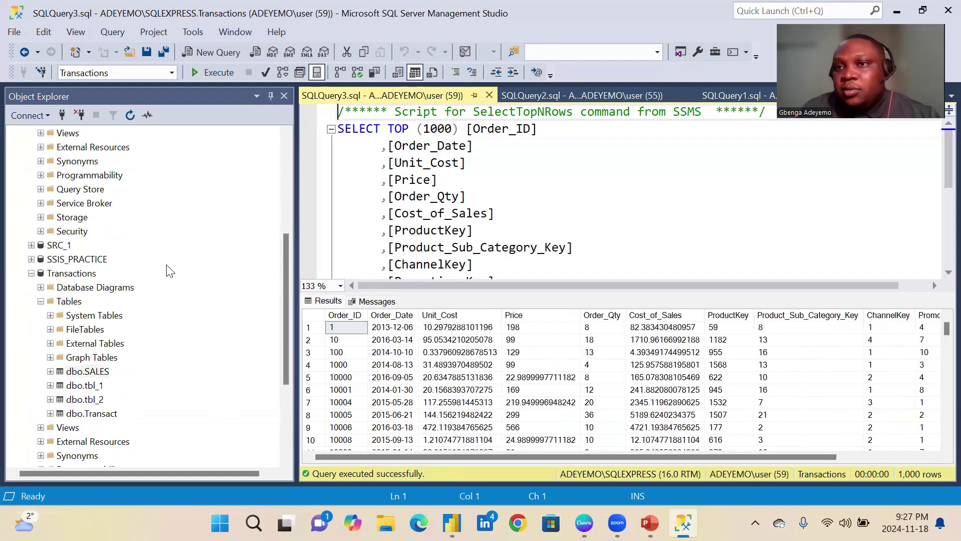
{"action": "scroll", "coordinate": [169, 260], "scroll_direction": "up", "scroll_amount": 5}
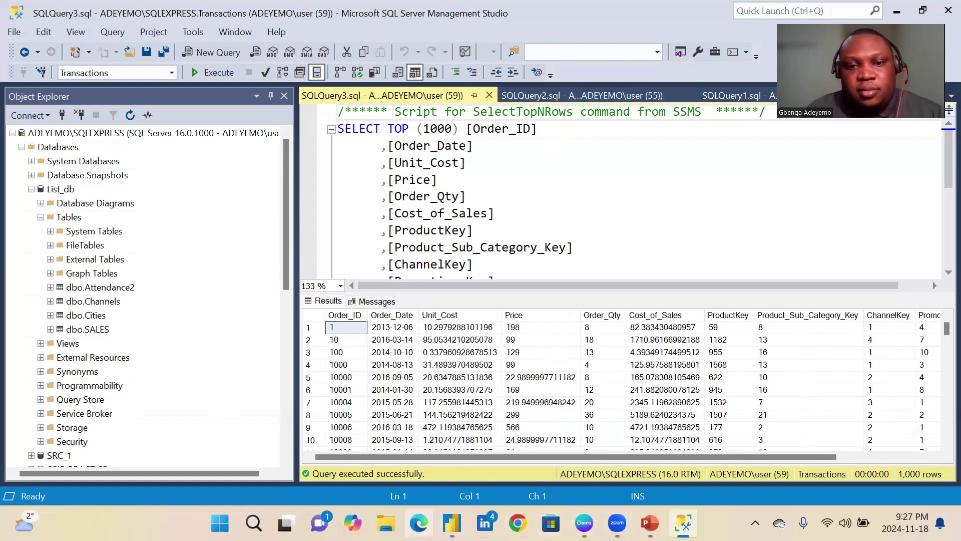
Step: Switch to Power BI Desktop, start a SQL Server database import and create a new parameter for the server
{"action": "left_click", "coordinate": [452, 522]}
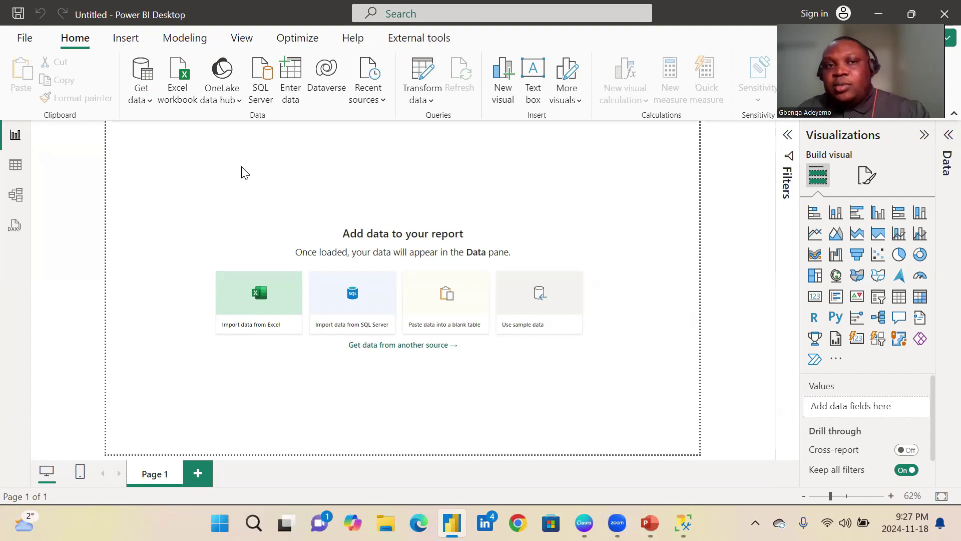
{"action": "left_click", "coordinate": [145, 102]}
{"action": "left_click", "coordinate": [186, 246]}
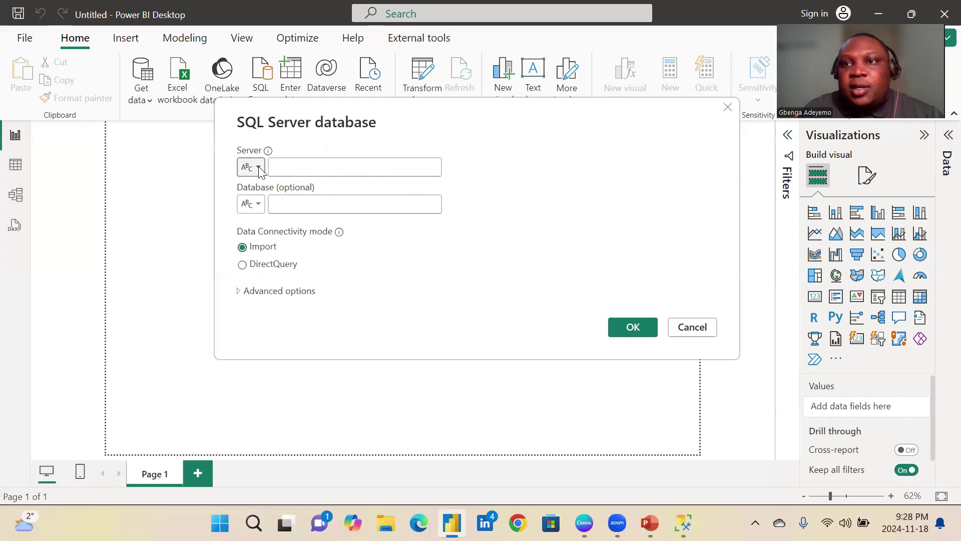
{"action": "left_click", "coordinate": [289, 166]}
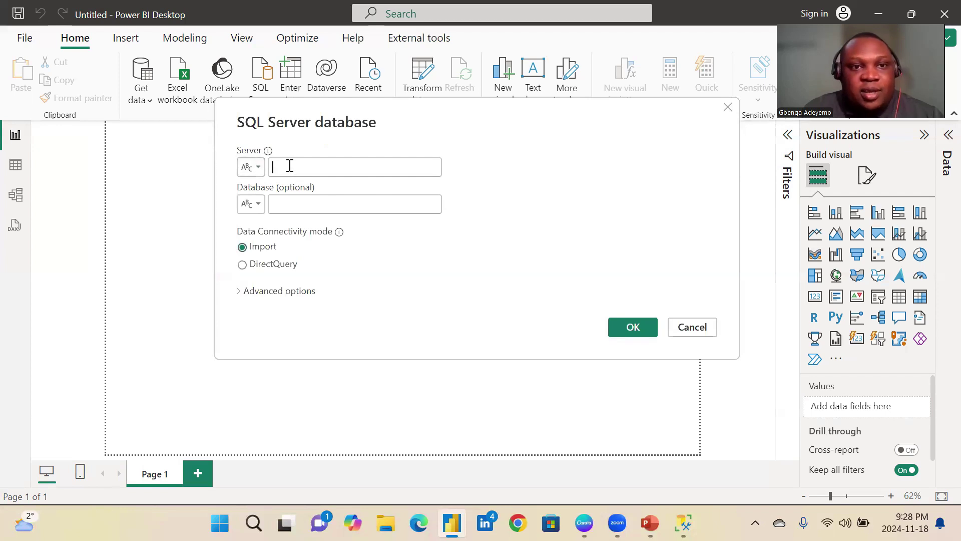
{"action": "left_click", "coordinate": [251, 167]}
{"action": "left_click", "coordinate": [287, 216]}
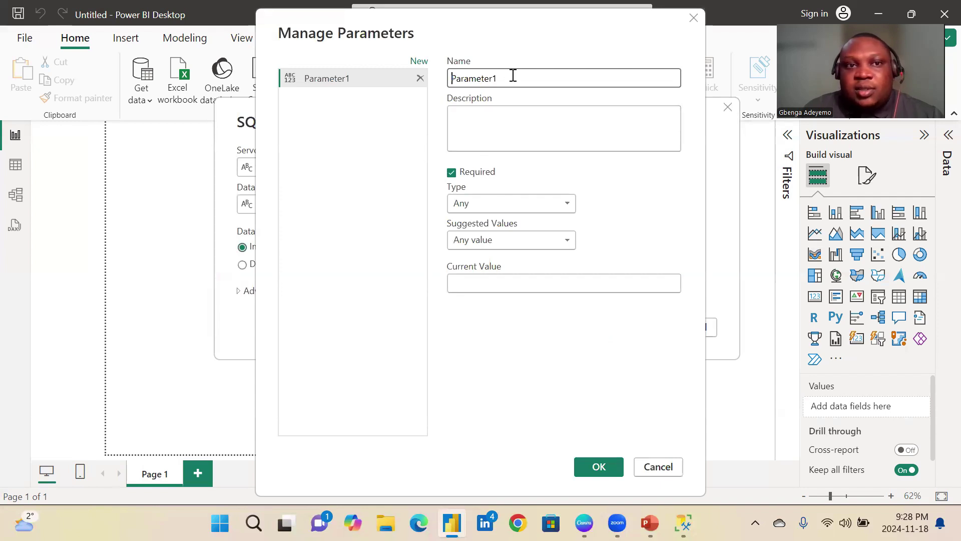
Step: Name the parameter SelectDB, set its type to Text and allow any value as the suggested values
{"action": "left_click_drag", "start_coordinate": [513, 75], "coordinate": [444, 83]}
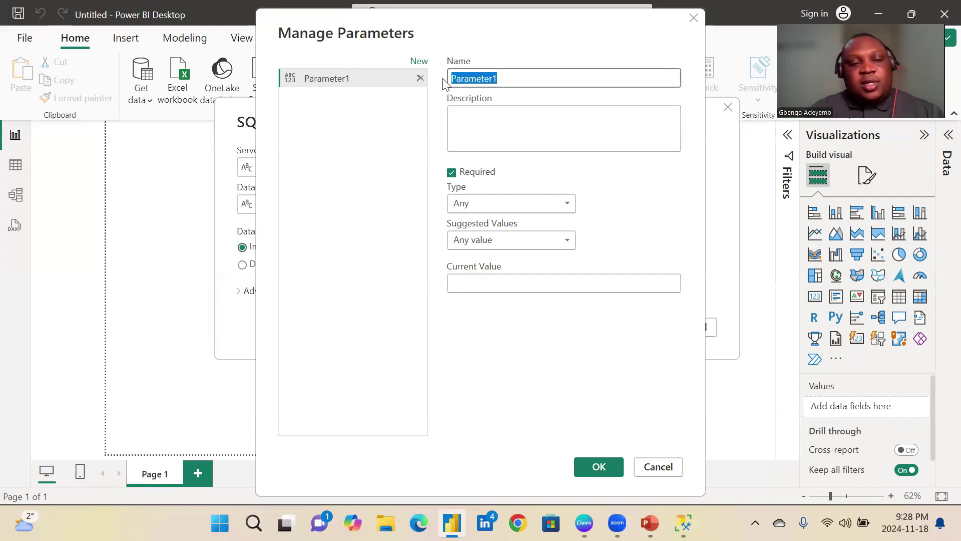
{"action": "type", "text": "Selec"}
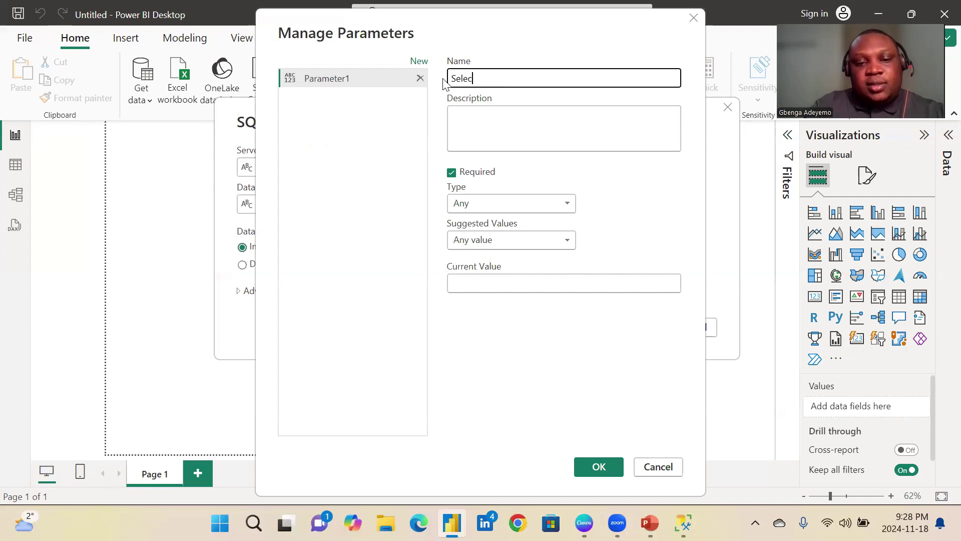
{"action": "type", "text": "tD"}
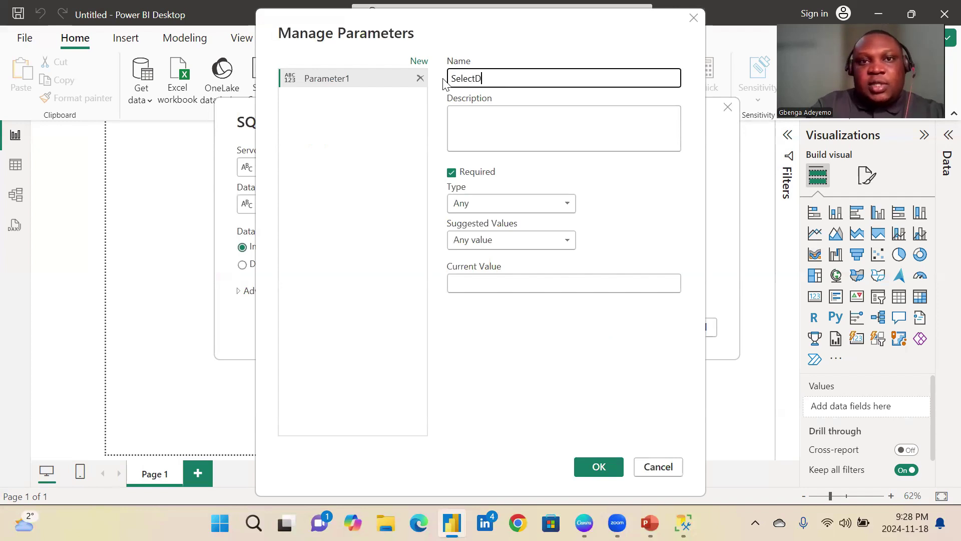
{"action": "type", "text": "B"}
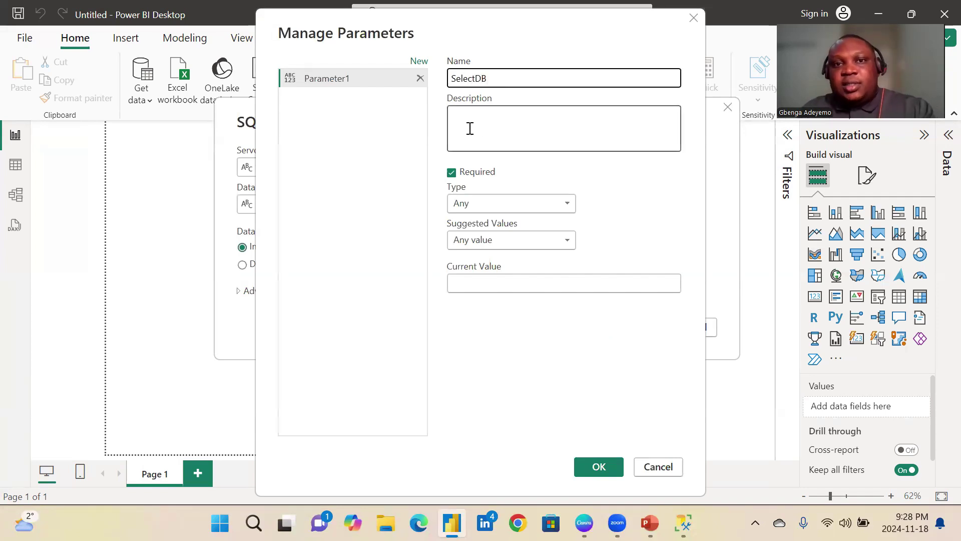
{"action": "left_click", "coordinate": [507, 203]}
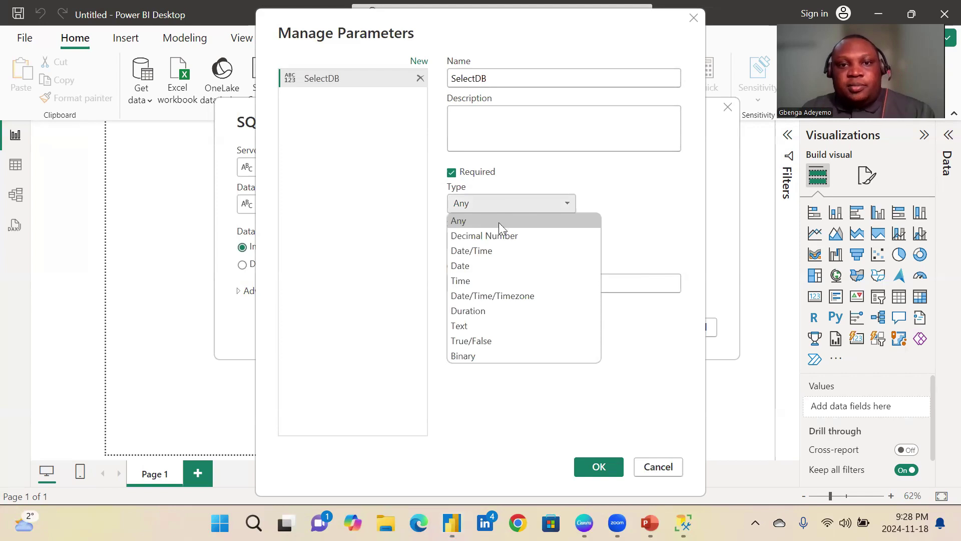
{"action": "left_click", "coordinate": [459, 325]}
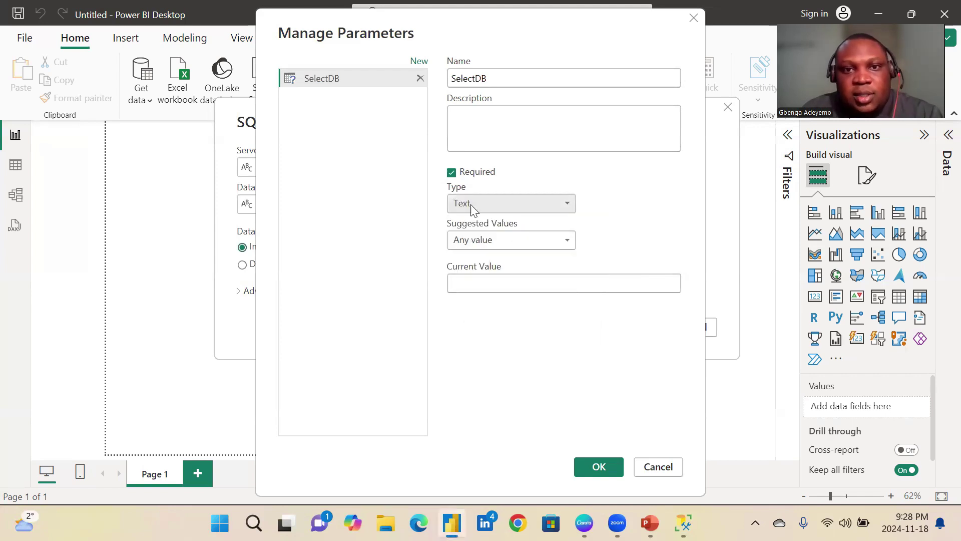
{"action": "left_click", "coordinate": [502, 243]}
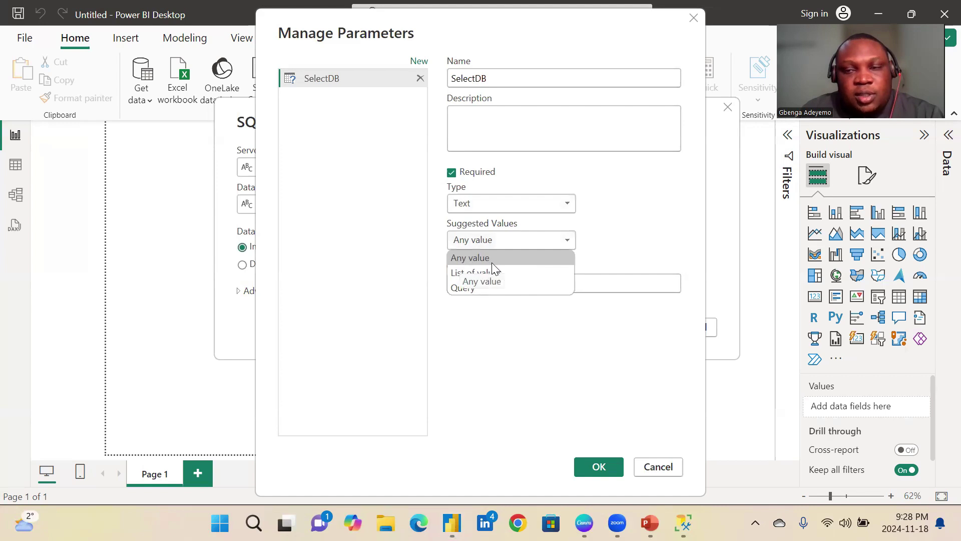
{"action": "left_click", "coordinate": [475, 257]}
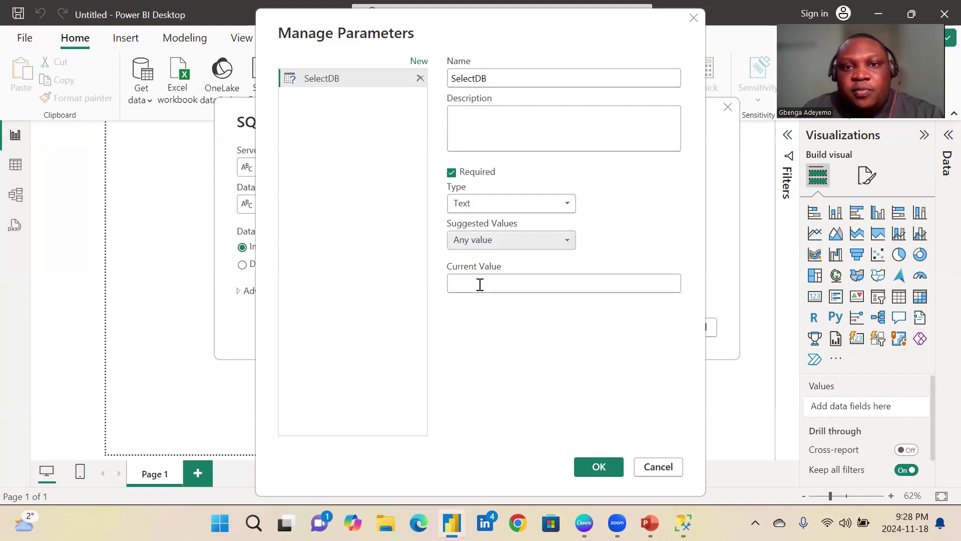
Step: Look up the SQL Server instance name in Management Studio's connection details and enter it as the SelectDB parameter's current value in Power BI Desktop
{"action": "left_click", "coordinate": [475, 286]}
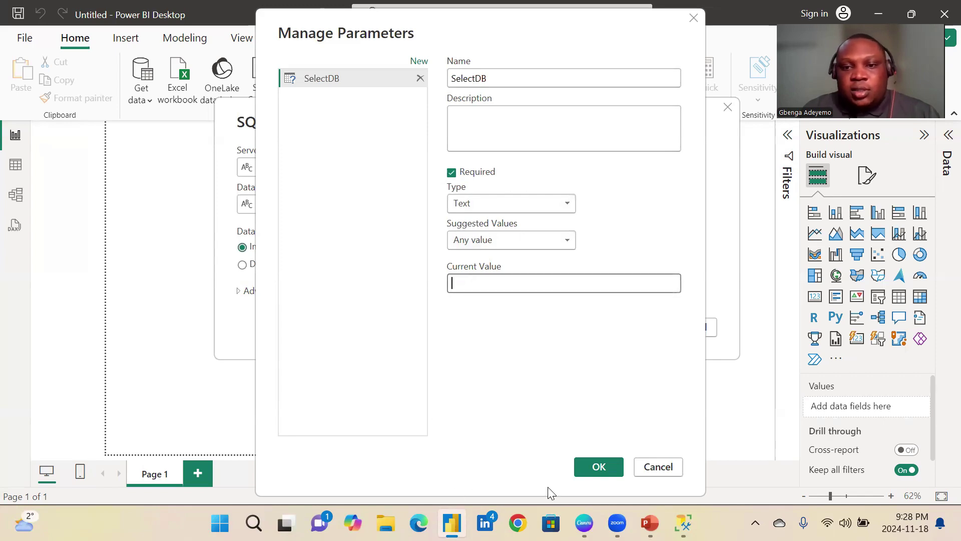
{"action": "left_click", "coordinate": [683, 522]}
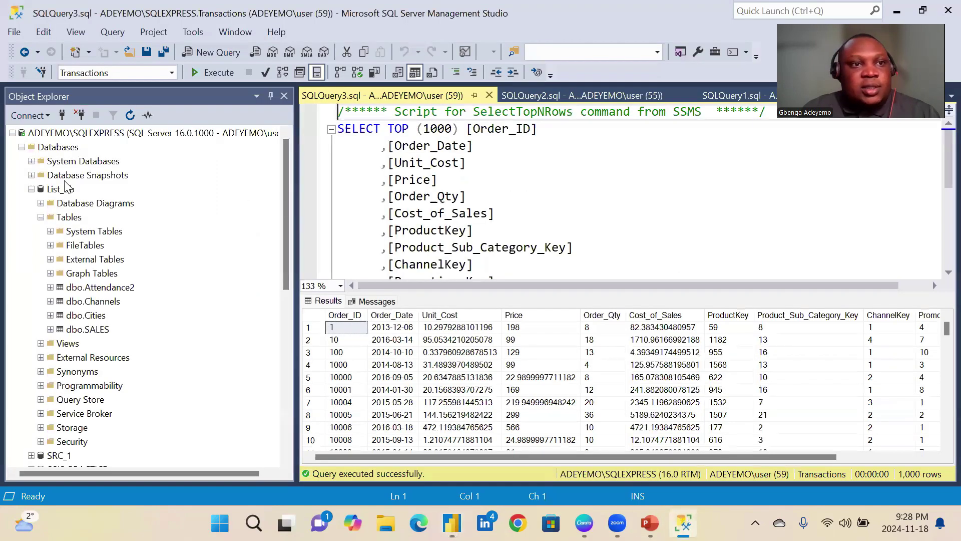
{"action": "left_click", "coordinate": [29, 116]}
{"action": "left_click", "coordinate": [65, 133]}
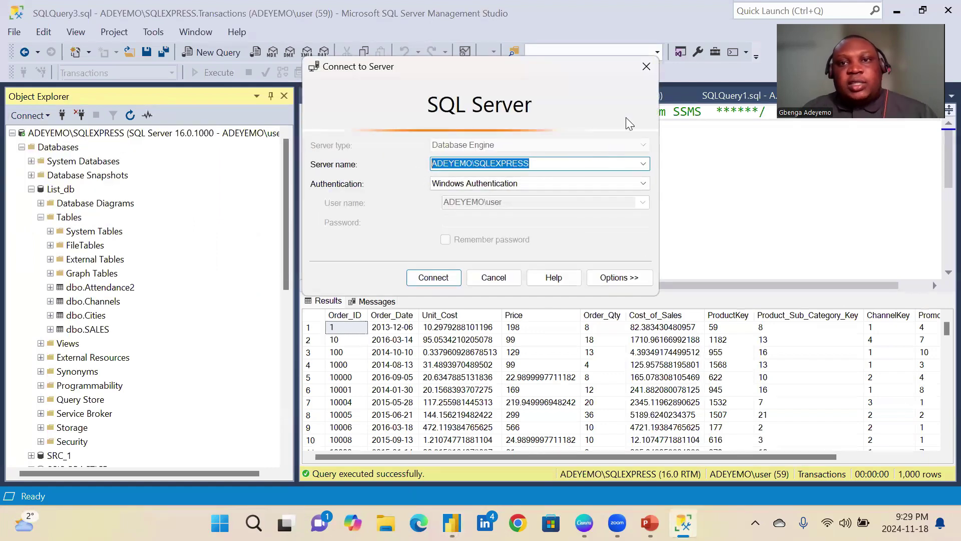
{"action": "left_click", "coordinate": [645, 67]}
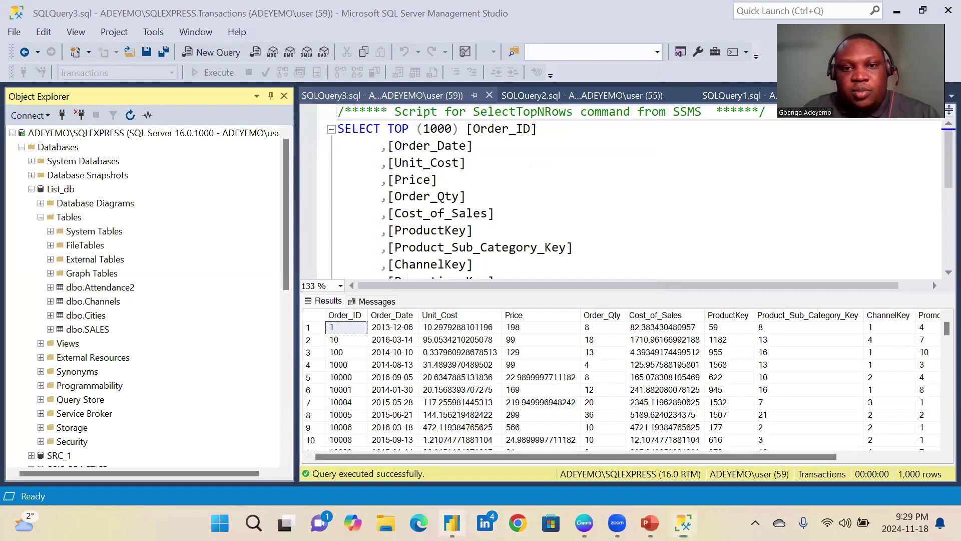
{"action": "left_click", "coordinate": [452, 523]}
{"action": "left_click", "coordinate": [473, 287]}
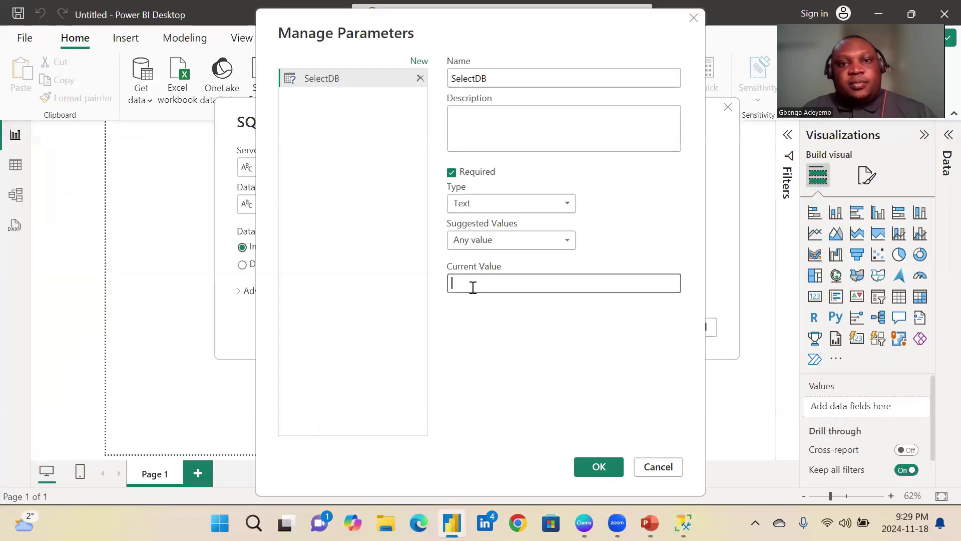
{"action": "type", "text": "ADEYEMO\\SQLEXPRESS"}
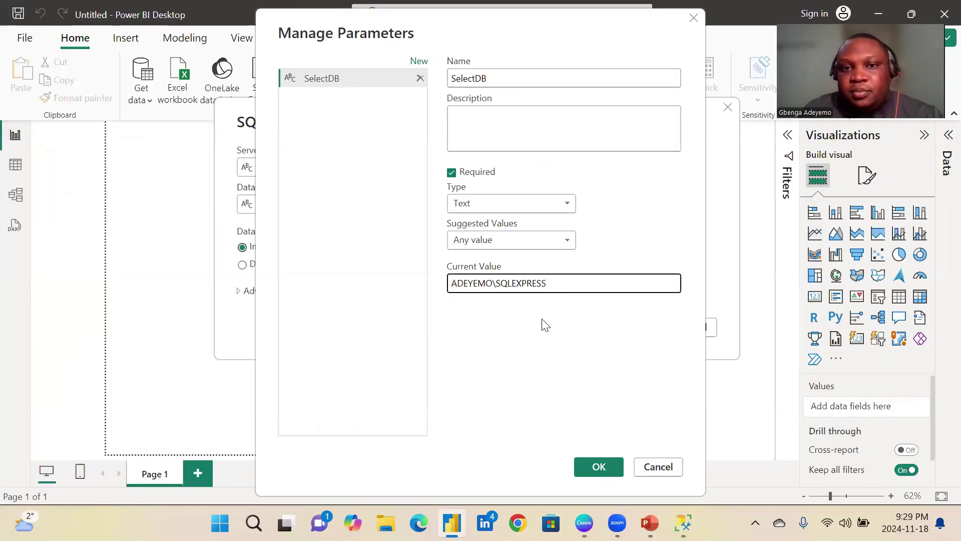
Step: Save the server parameter and create a new parameter for the database field, entering Select as its name
{"action": "left_click", "coordinate": [593, 467]}
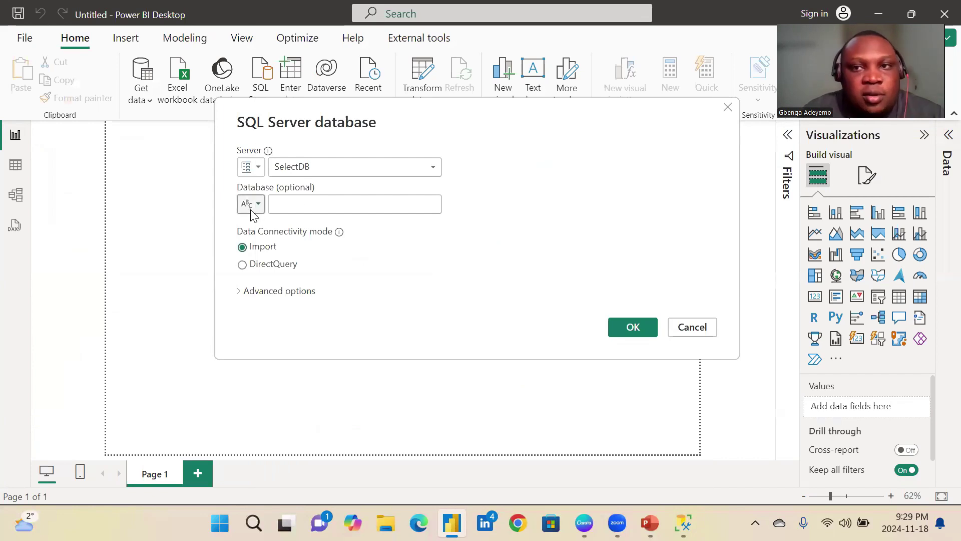
{"action": "left_click", "coordinate": [302, 205]}
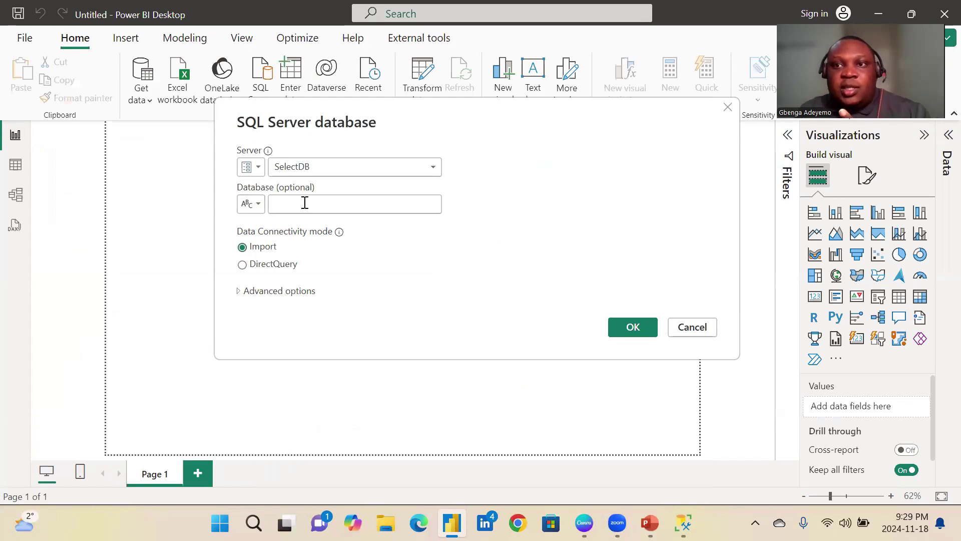
{"action": "left_click", "coordinate": [256, 204]}
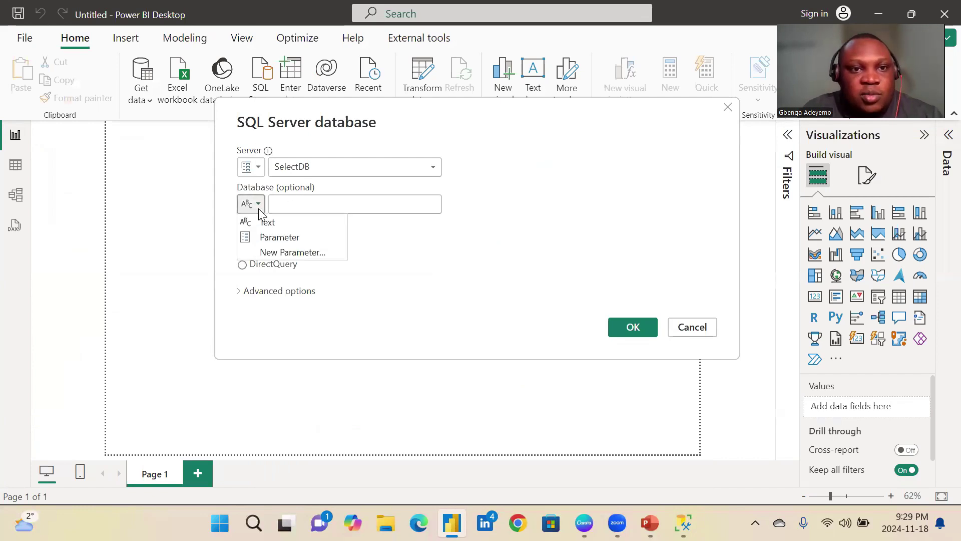
{"action": "left_click", "coordinate": [294, 252]}
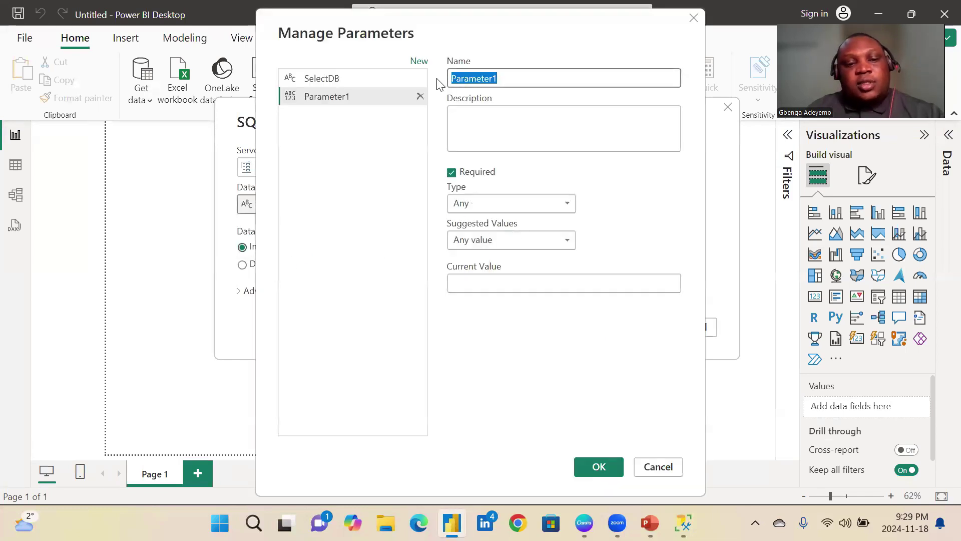
{"action": "type", "text": "Select"}
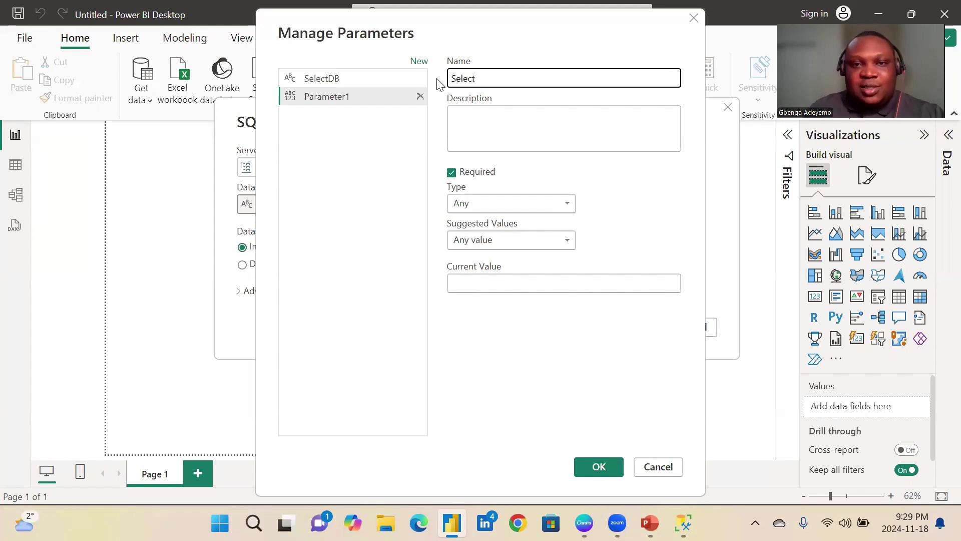
Step: Rename the existing server parameter to SelectServer and name the new database parameter SelectDB
{"action": "left_click", "coordinate": [359, 78]}
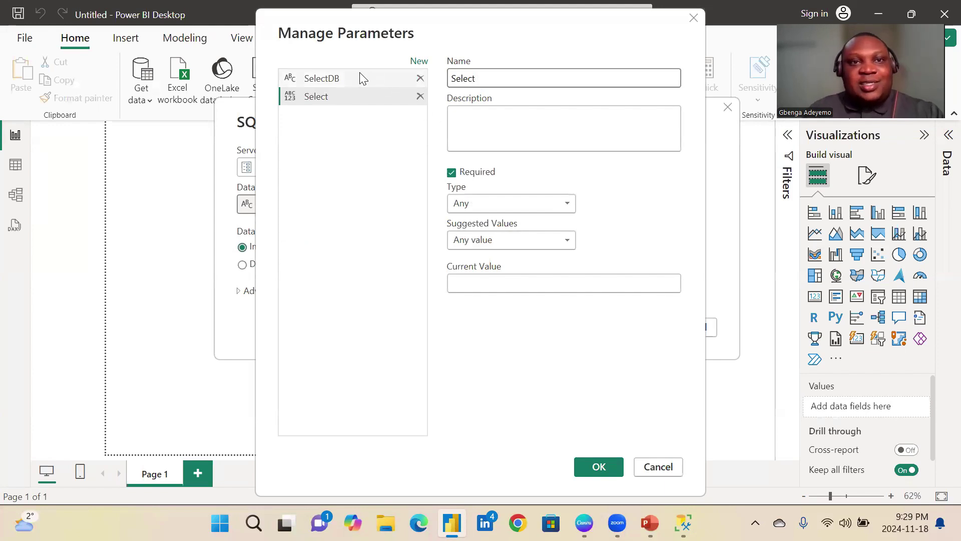
{"action": "left_click", "coordinate": [507, 75]}
{"action": "key", "text": "BackSpace"}
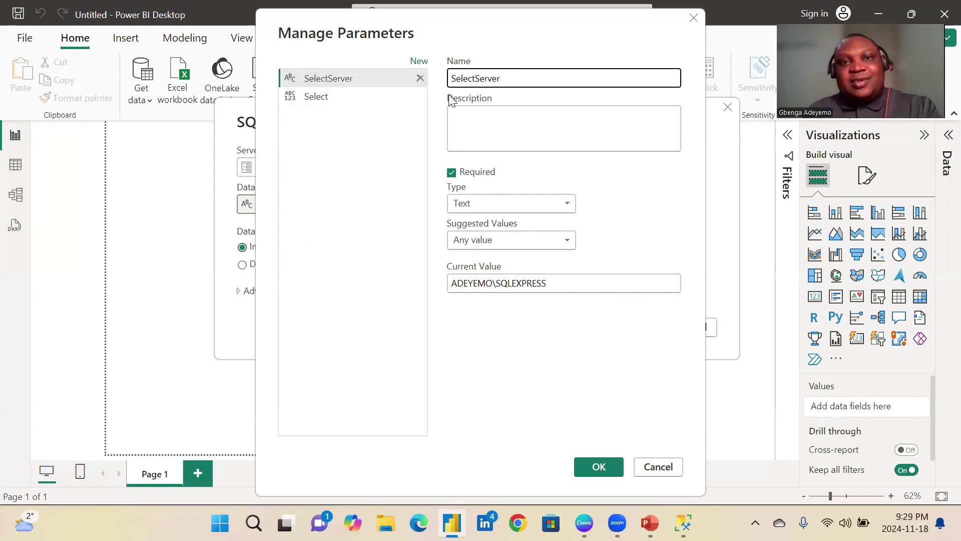
{"action": "left_click", "coordinate": [352, 98]}
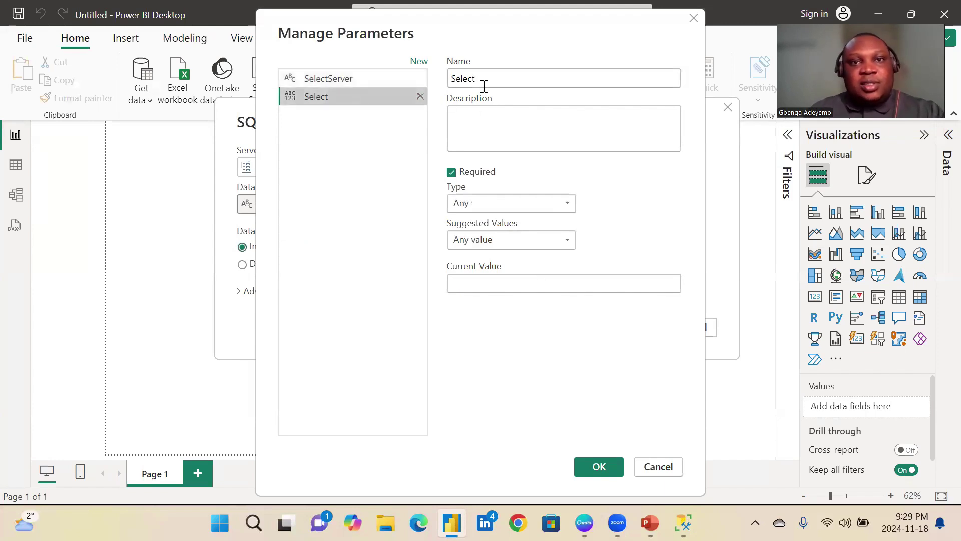
{"action": "left_click", "coordinate": [495, 75]}
{"action": "type", "text": "DB"}
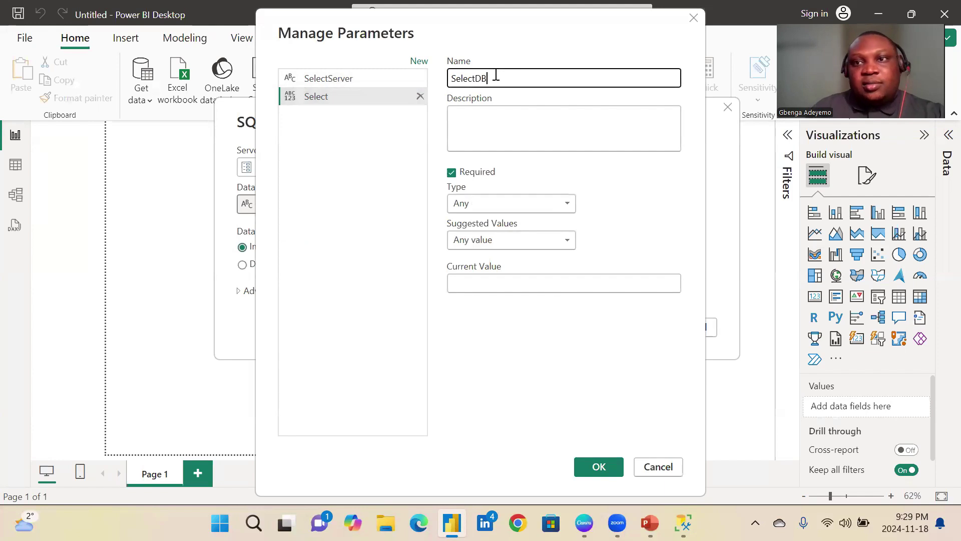
Step: Set SelectDB's type to Text, its suggested values to a list of values, and add List_db as the first entry
{"action": "left_click", "coordinate": [495, 207]}
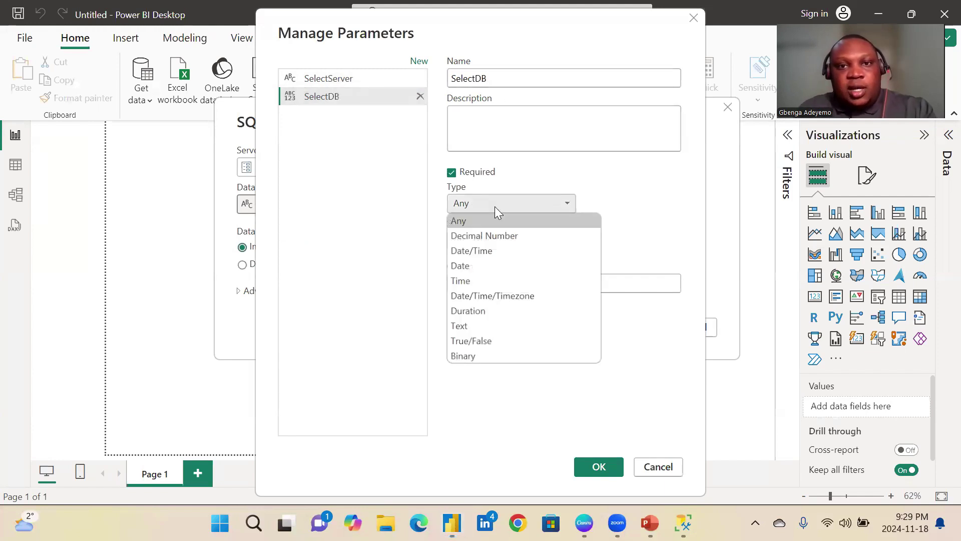
{"action": "left_click", "coordinate": [485, 325]}
{"action": "left_click", "coordinate": [488, 241]}
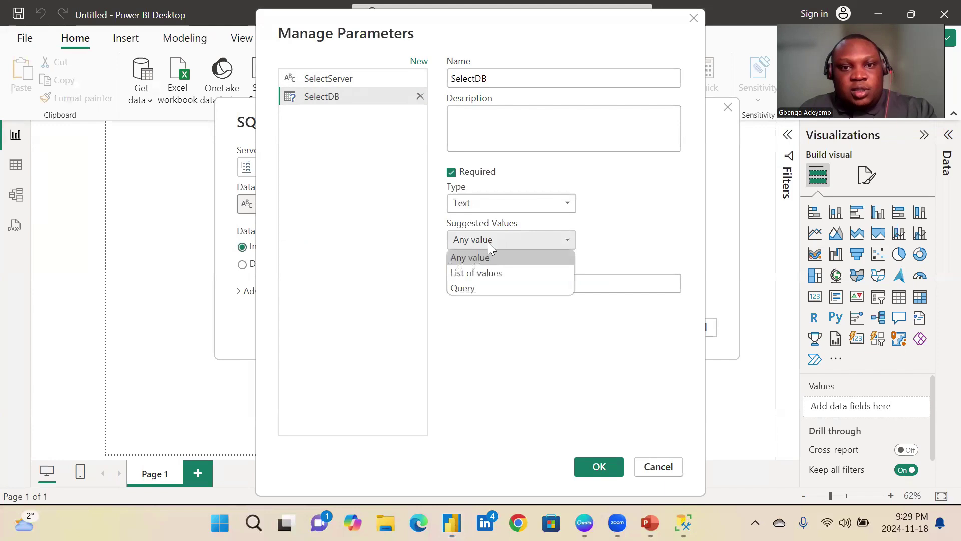
{"action": "left_click", "coordinate": [476, 272]}
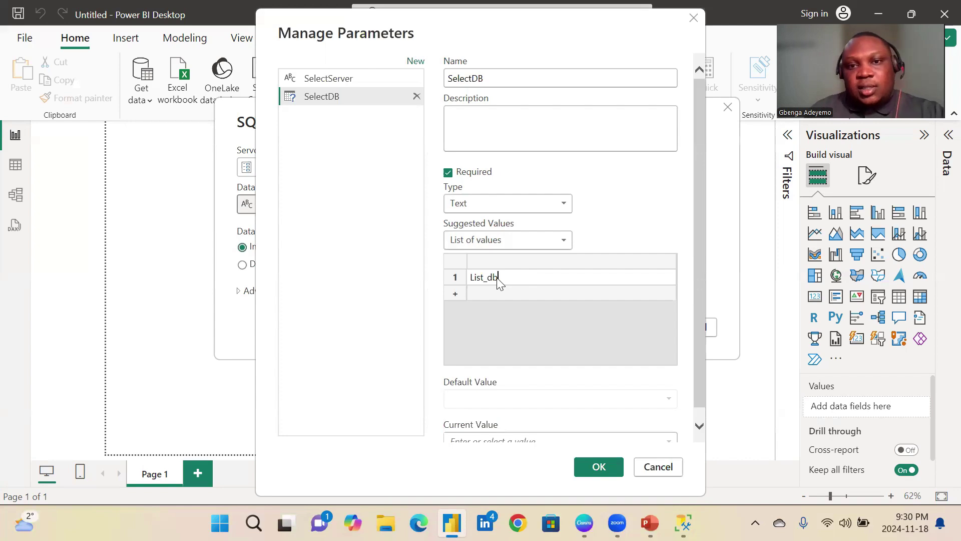
{"action": "left_click", "coordinate": [492, 292]}
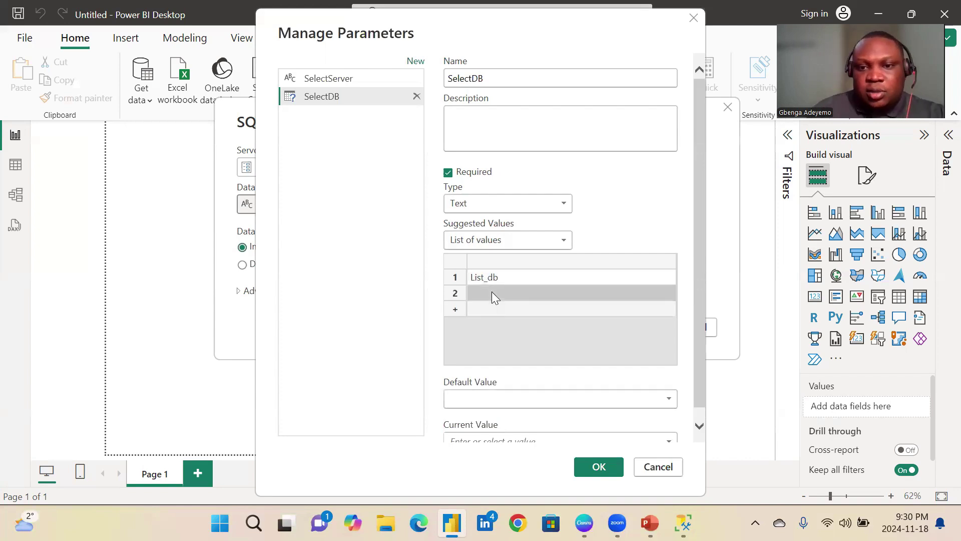
Step: Look up the second database's name in Management Studio and add Transactions to SelectDB's list of values in Power BI Desktop
{"action": "left_click", "coordinate": [684, 525]}
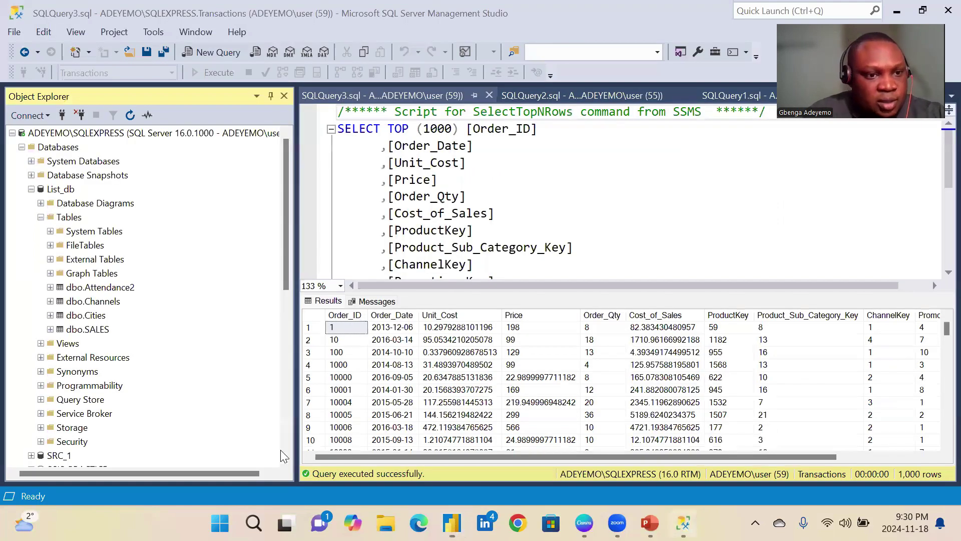
{"action": "scroll", "coordinate": [50, 344], "scroll_direction": "down", "scroll_amount": 5}
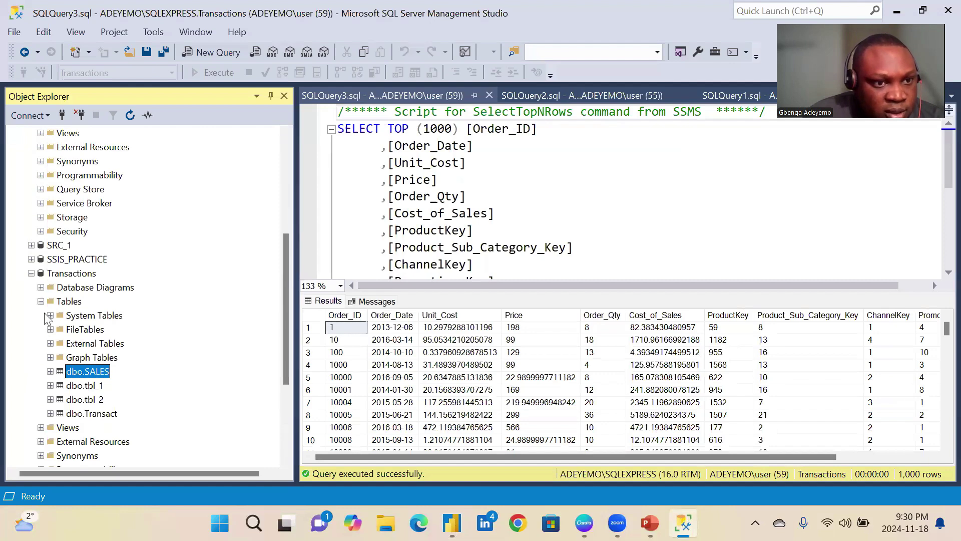
{"action": "double_click", "coordinate": [70, 274]}
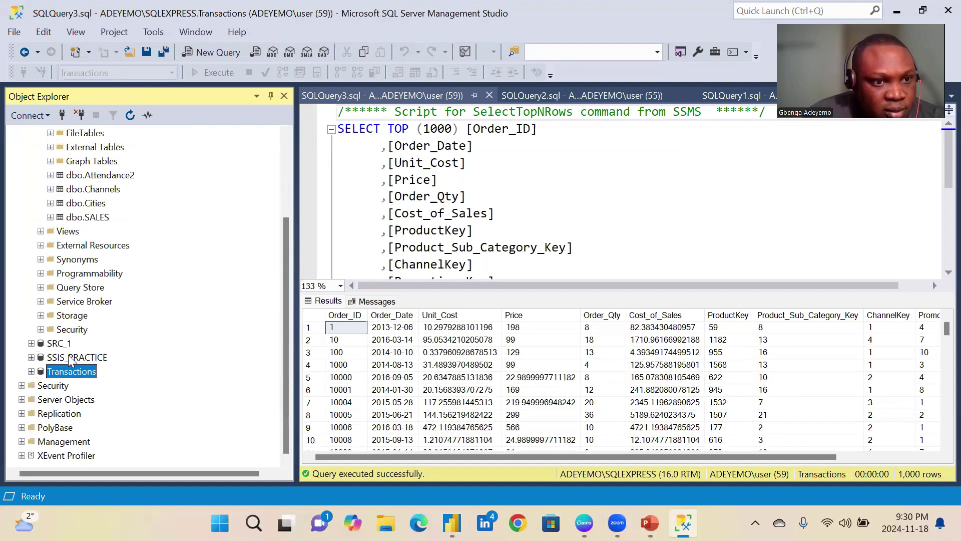
{"action": "double_click", "coordinate": [64, 370]}
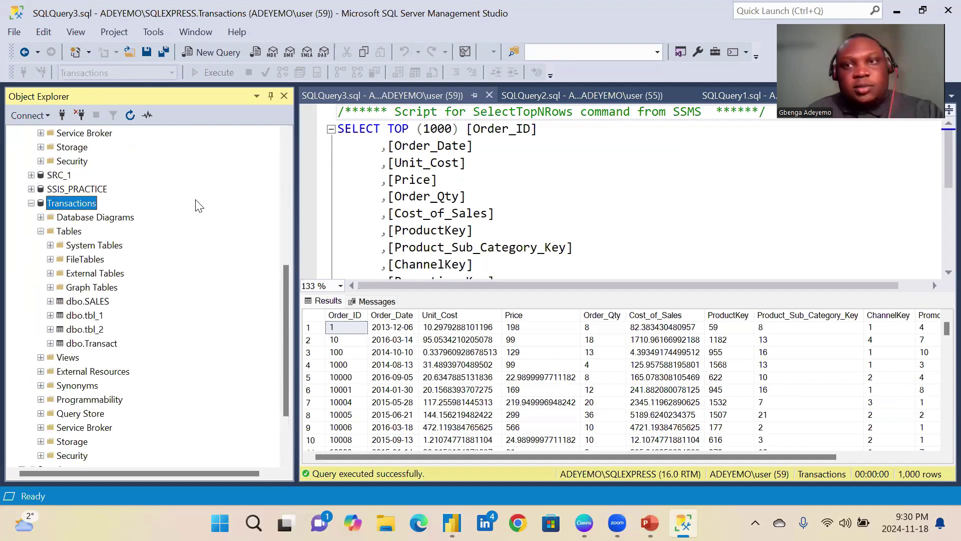
{"action": "left_click", "coordinate": [452, 523]}
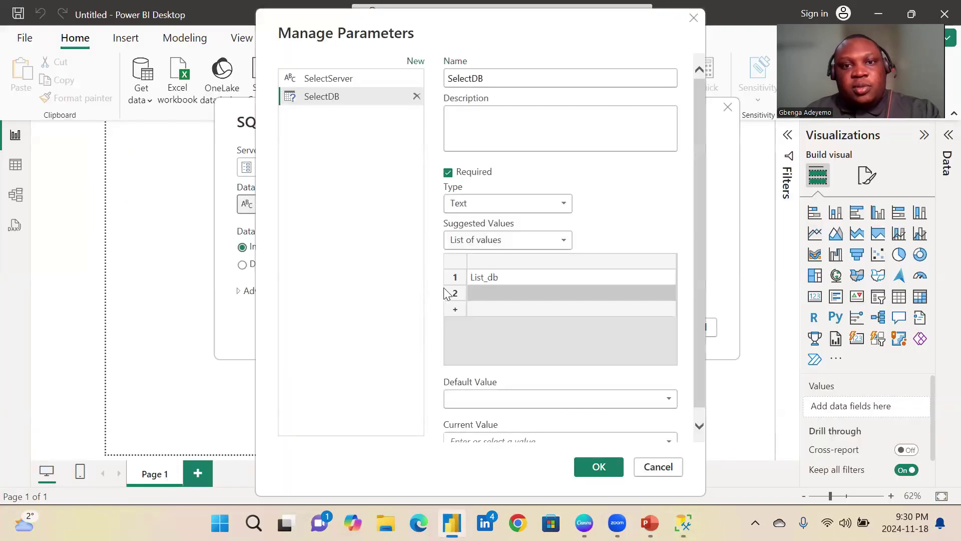
{"action": "left_click", "coordinate": [507, 291]}
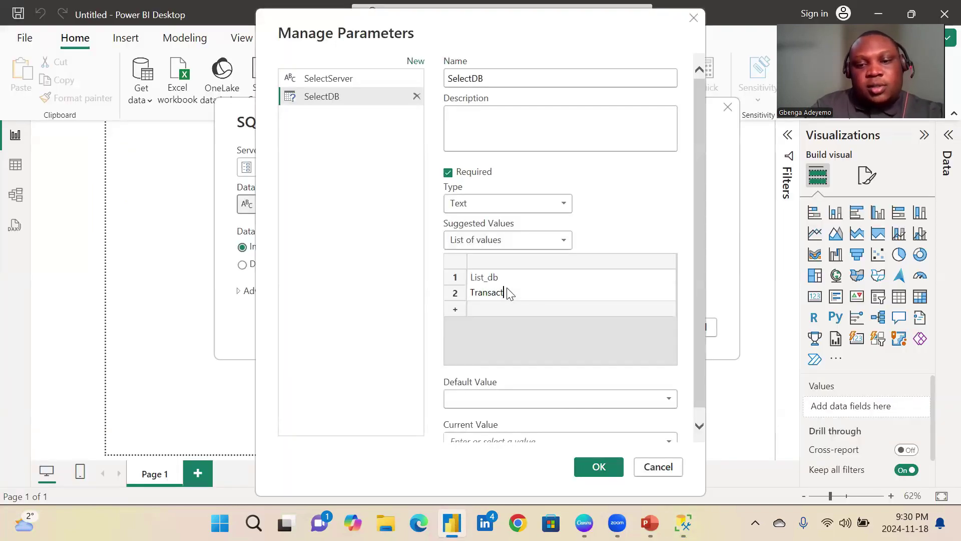
{"action": "type", "text": "Transactions"}
Step: Set both the default value and the current value of SelectDB to List_db and save the parameters
{"action": "left_click", "coordinate": [511, 391]}
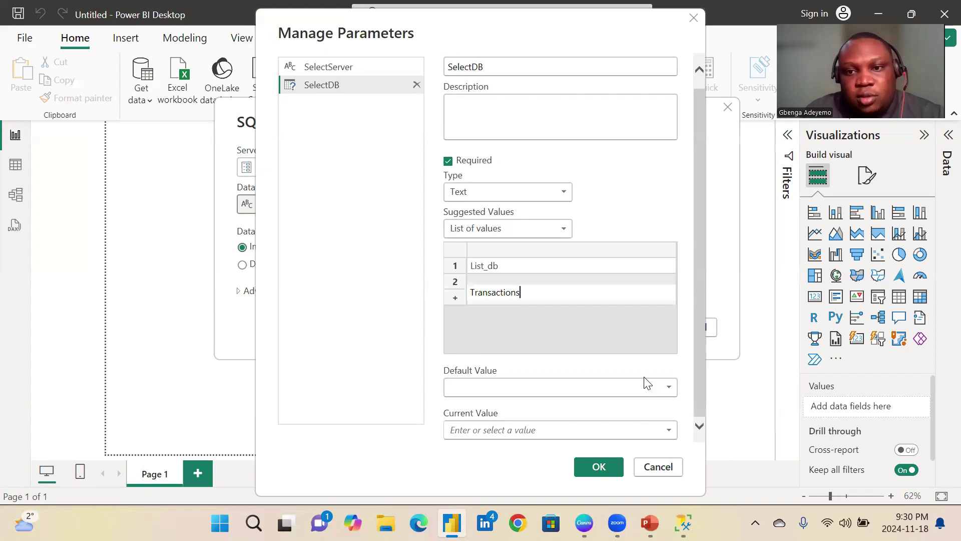
{"action": "left_click", "coordinate": [663, 383]}
{"action": "left_click", "coordinate": [539, 405]}
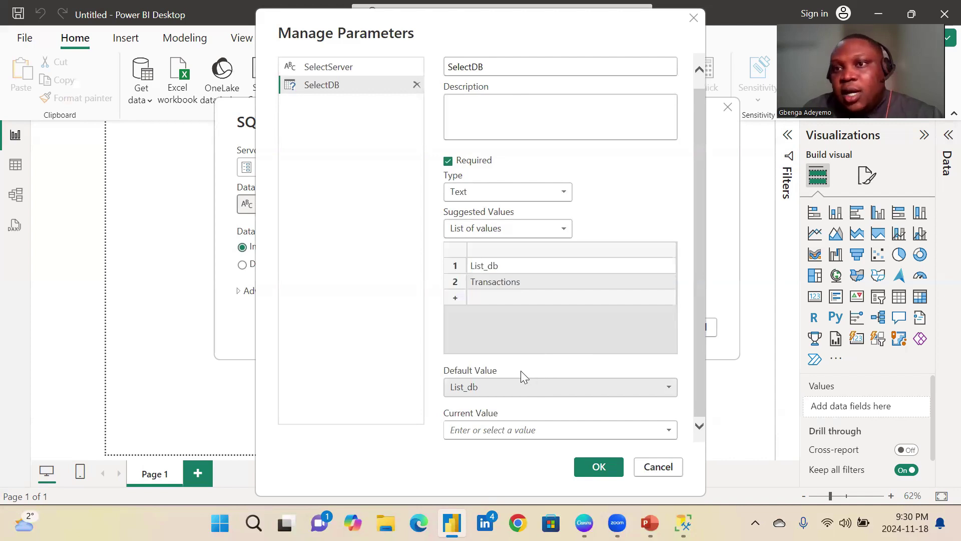
{"action": "left_click", "coordinate": [529, 429]}
{"action": "left_click", "coordinate": [669, 432]}
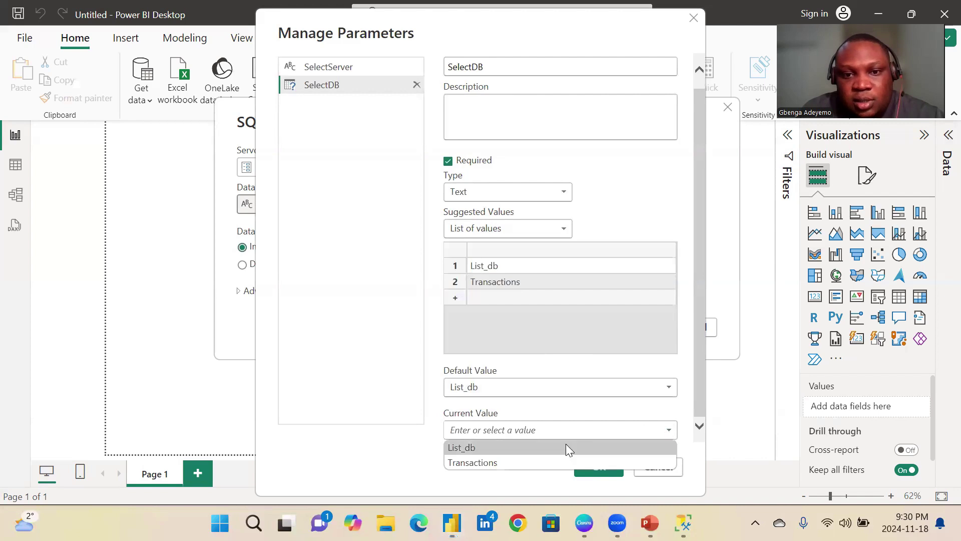
{"action": "left_click", "coordinate": [548, 448]}
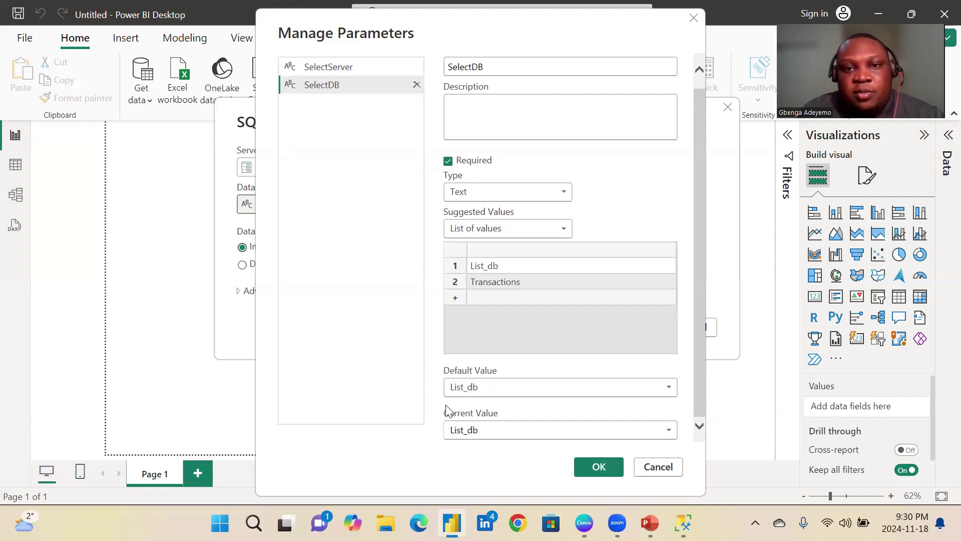
{"action": "left_click", "coordinate": [601, 467]}
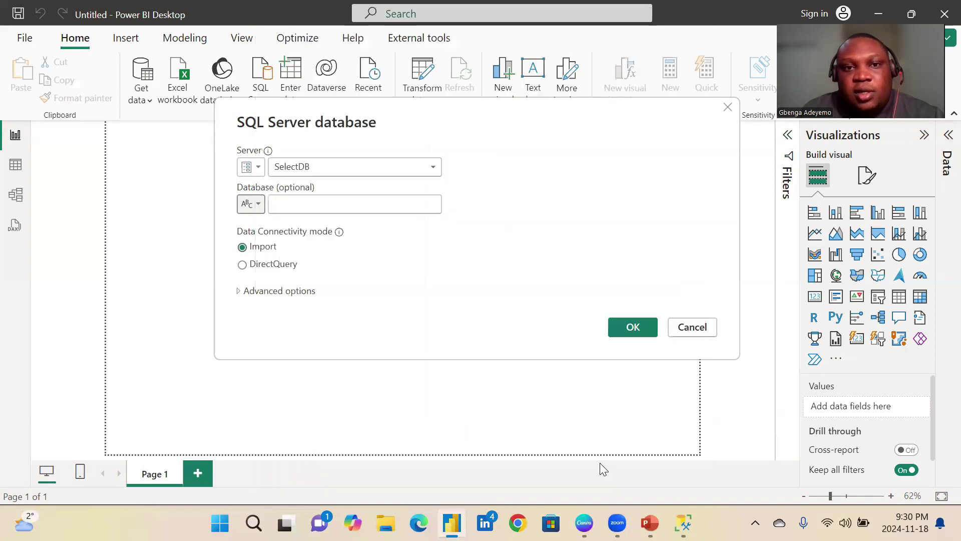
Step: Use the SelectDB parameter as the database and enter the SQL statement Select * from SALES in the advanced options
{"action": "left_click", "coordinate": [236, 292]}
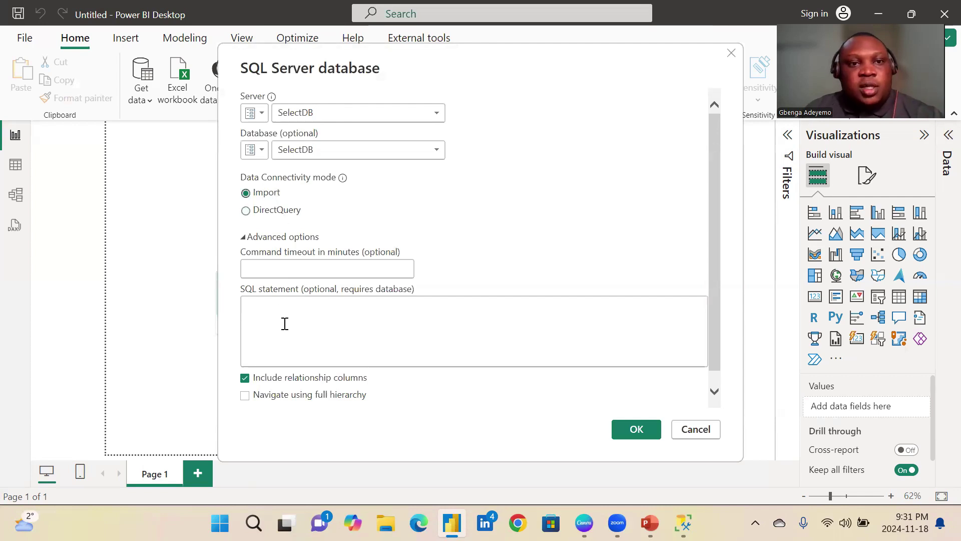
{"action": "type", "text": "Se"}
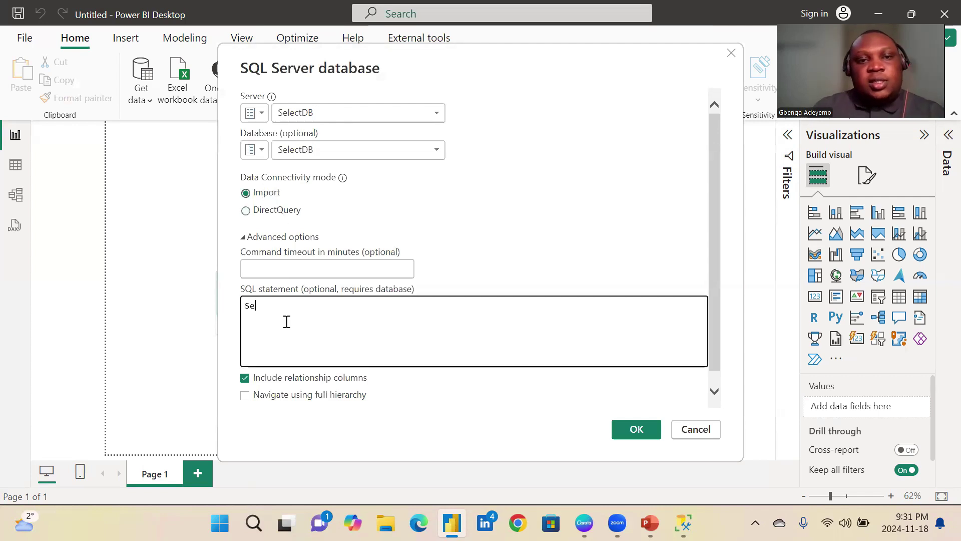
{"action": "type", "text": "lect"}
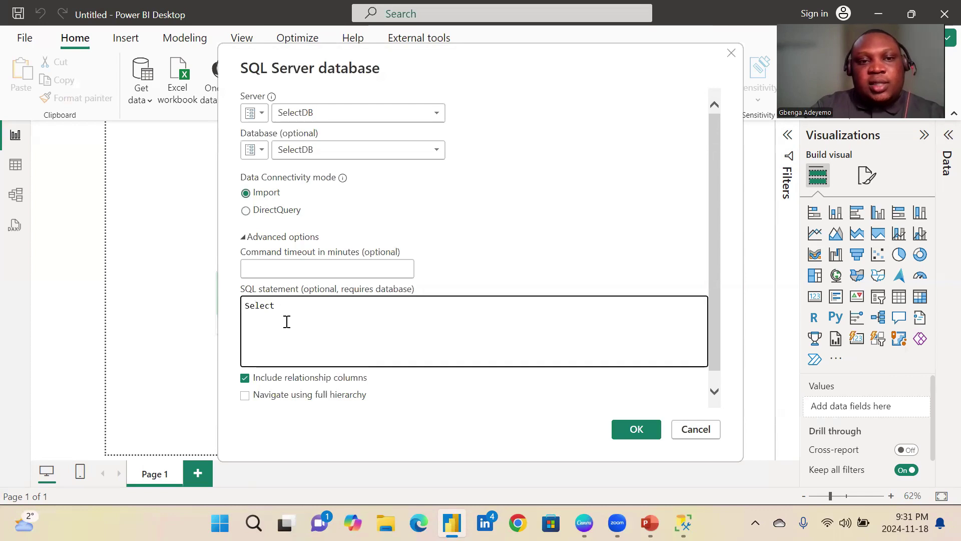
{"action": "type", "text": " *"}
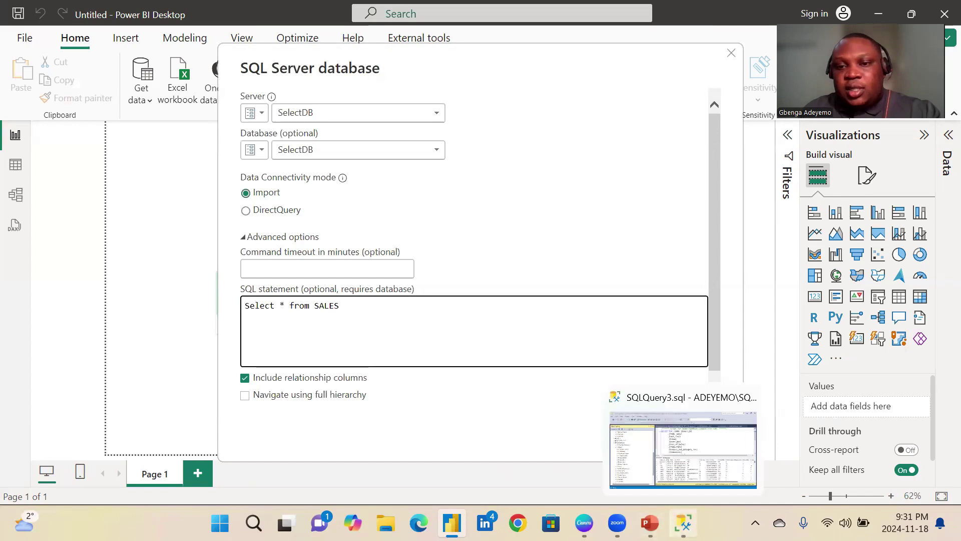
Step: Switch to Management Studio, check the SALES tables in the List_db and Transactions databases, and return to Power BI Desktop
{"action": "left_click", "coordinate": [683, 522]}
{"action": "left_click", "coordinate": [60, 206]}
{"action": "scroll", "coordinate": [92, 255], "scroll_direction": "up", "scroll_amount": 3}
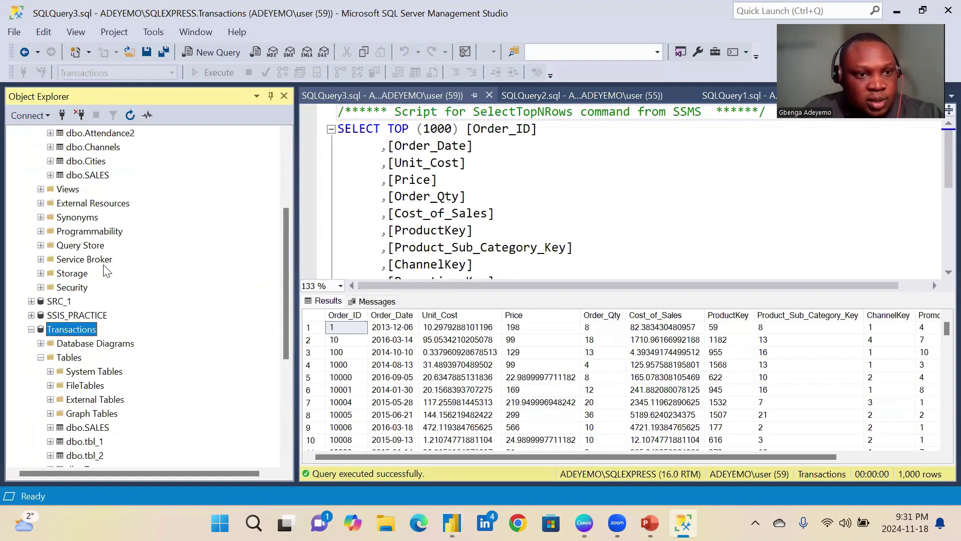
{"action": "scroll", "coordinate": [92, 350], "scroll_direction": "down", "scroll_amount": 2}
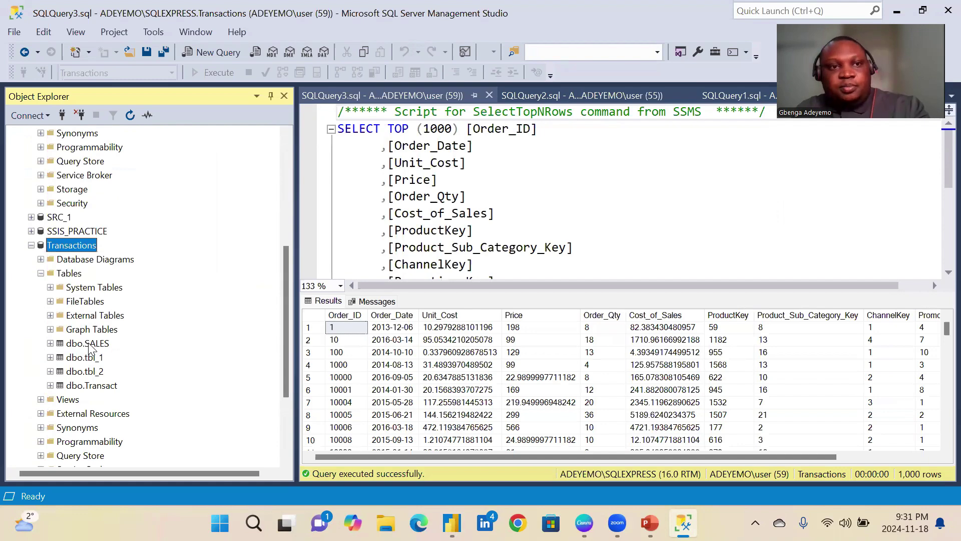
{"action": "left_click", "coordinate": [892, 16]}
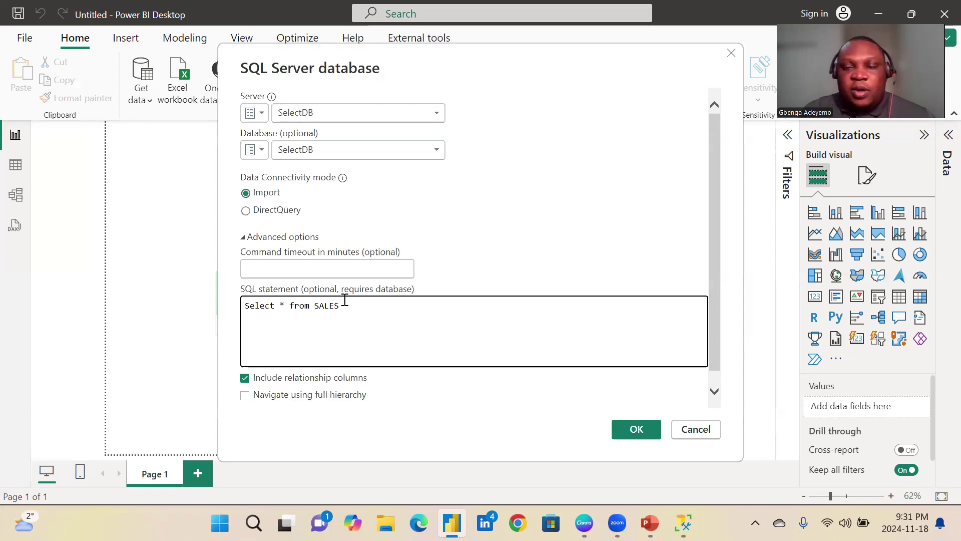
Step: Try to connect using the SALES query and reopen the SQL Server connection settings for editing
{"action": "left_click", "coordinate": [343, 304]}
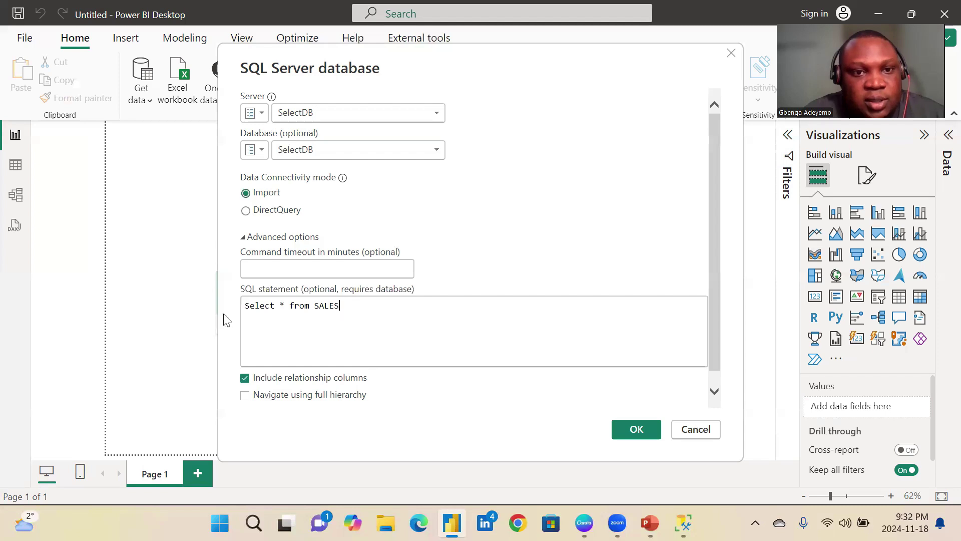
{"action": "left_click", "coordinate": [631, 433]}
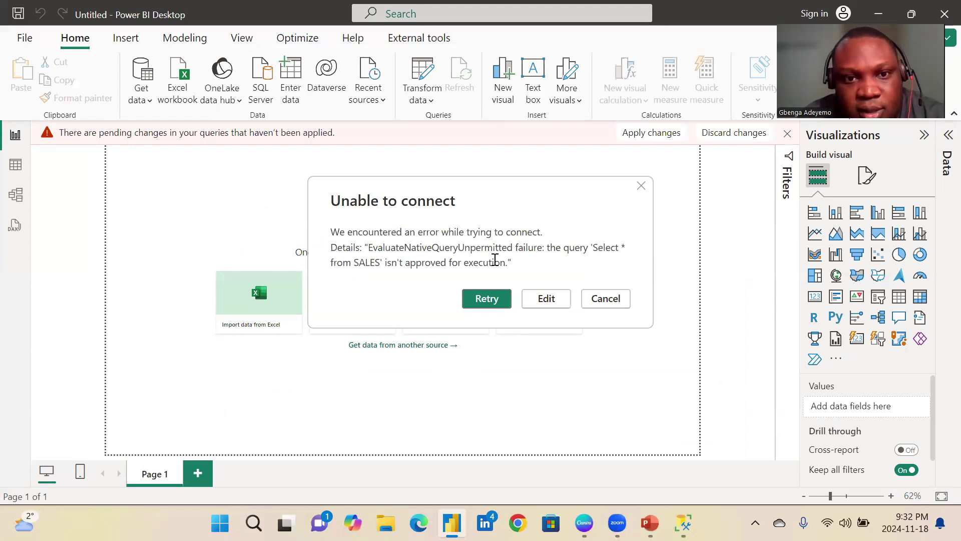
{"action": "left_click", "coordinate": [545, 298]}
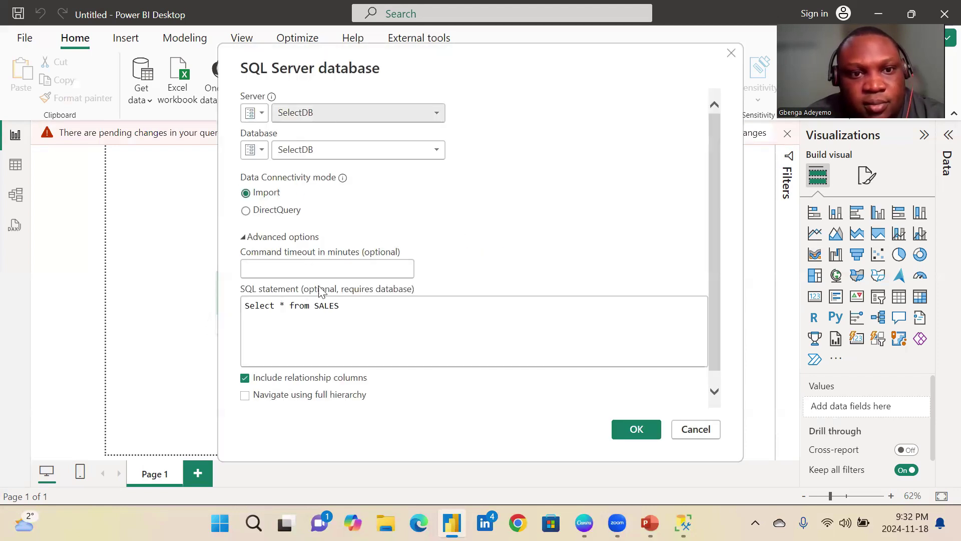
{"action": "left_click", "coordinate": [353, 306]}
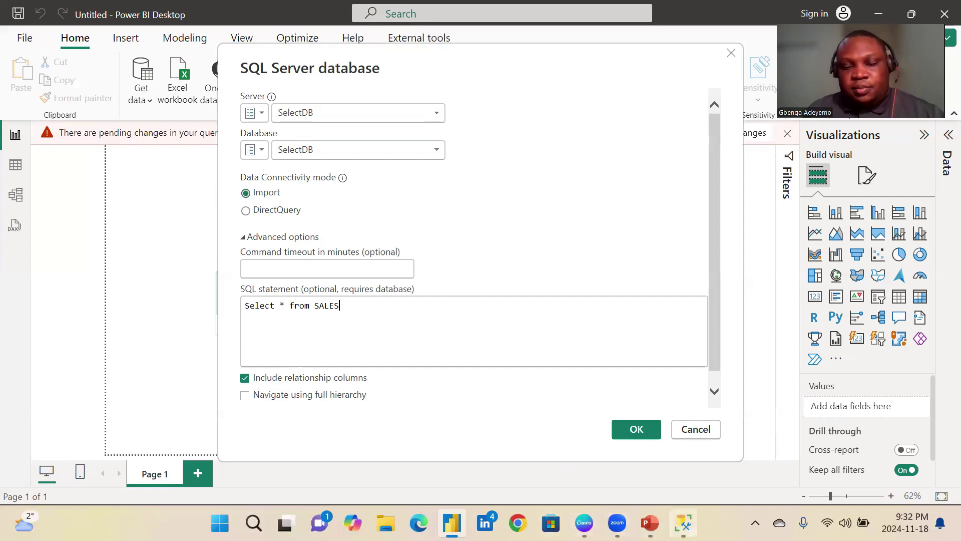
Step: Switch to Management Studio, write select * from SALES in the empty List_db query, copy the statement and execute it
{"action": "left_click", "coordinate": [683, 523]}
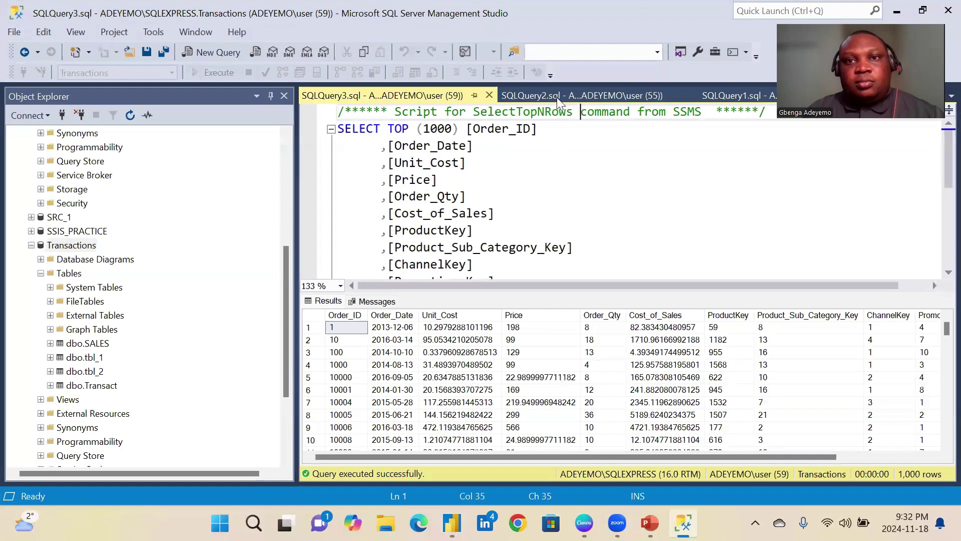
{"action": "left_click", "coordinate": [557, 95]}
{"action": "left_click", "coordinate": [716, 95]}
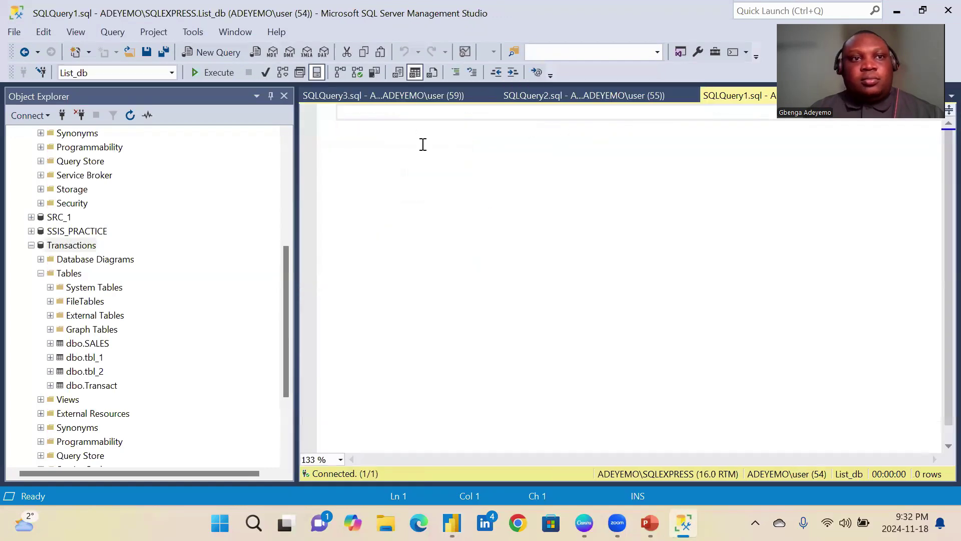
{"action": "type", "text": "select "}
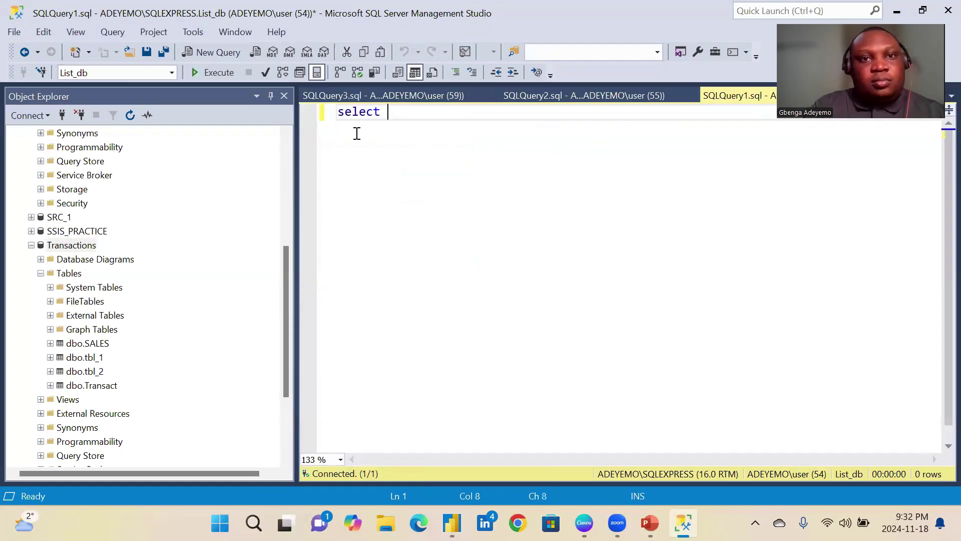
{"action": "type", "text": "* from "}
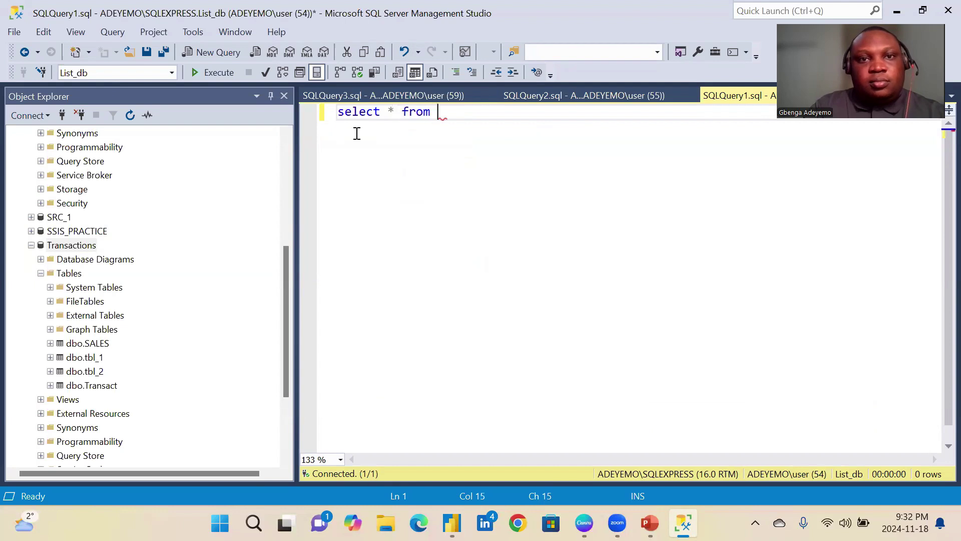
{"action": "type", "text": "SALEs"}
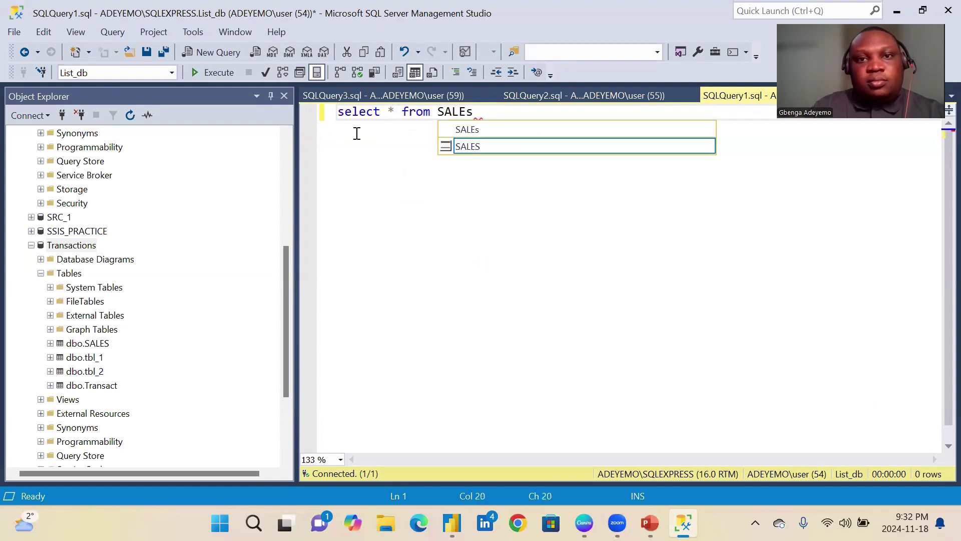
{"action": "double_click", "coordinate": [494, 146]}
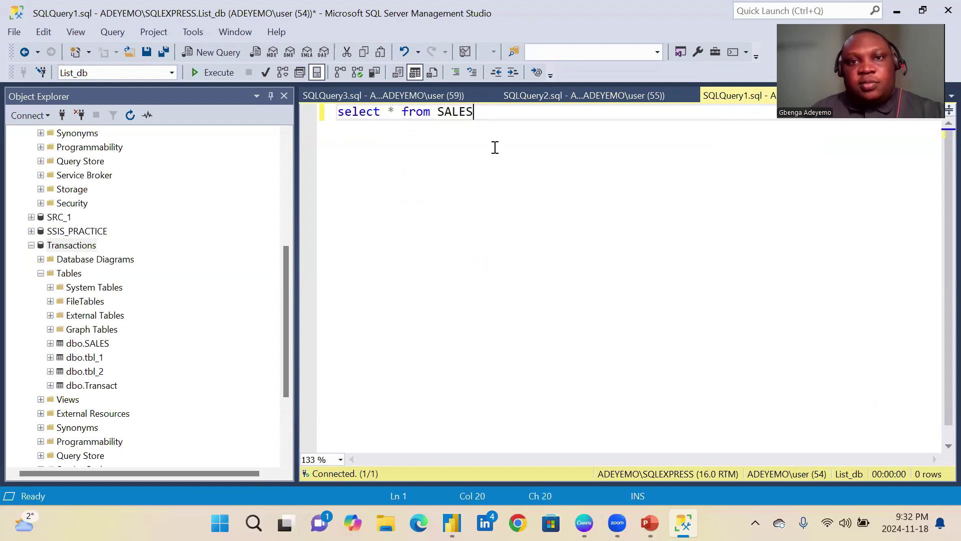
{"action": "left_click_drag", "start_coordinate": [481, 109], "coordinate": [337, 111]}
{"action": "key", "text": "ctrl+c"}
{"action": "left_click", "coordinate": [198, 73]}
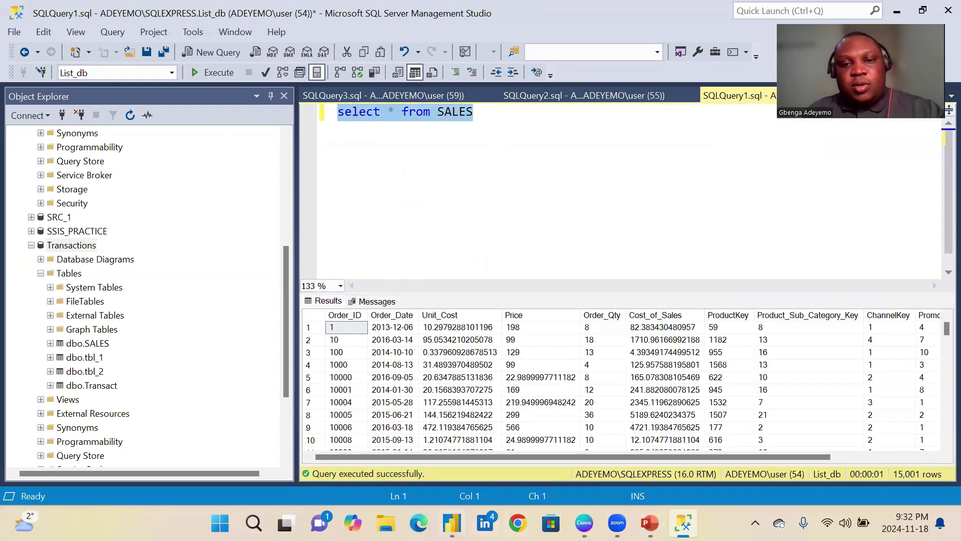
Step: Return to Power BI Desktop, replace the SQL statement with the copied query, try to connect and reopen the connection settings
{"action": "left_click", "coordinate": [451, 522]}
{"action": "left_click_drag", "start_coordinate": [358, 306], "coordinate": [237, 305]}
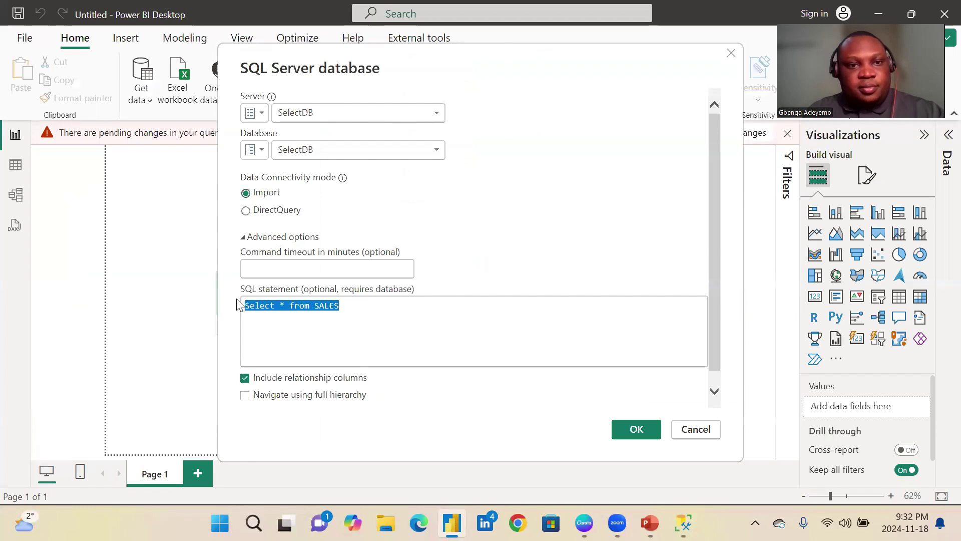
{"action": "key", "text": "ctrl+v"}
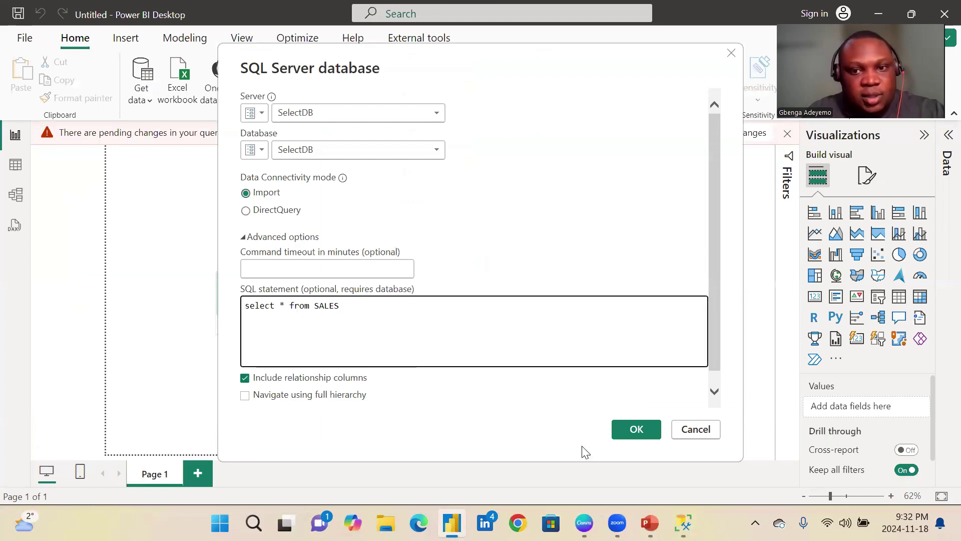
{"action": "left_click", "coordinate": [632, 430]}
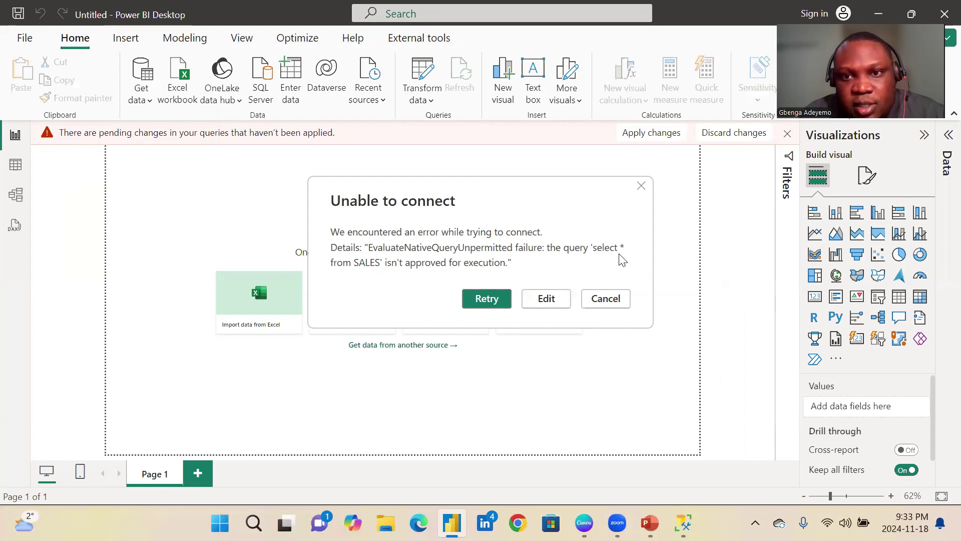
{"action": "left_click", "coordinate": [536, 299]}
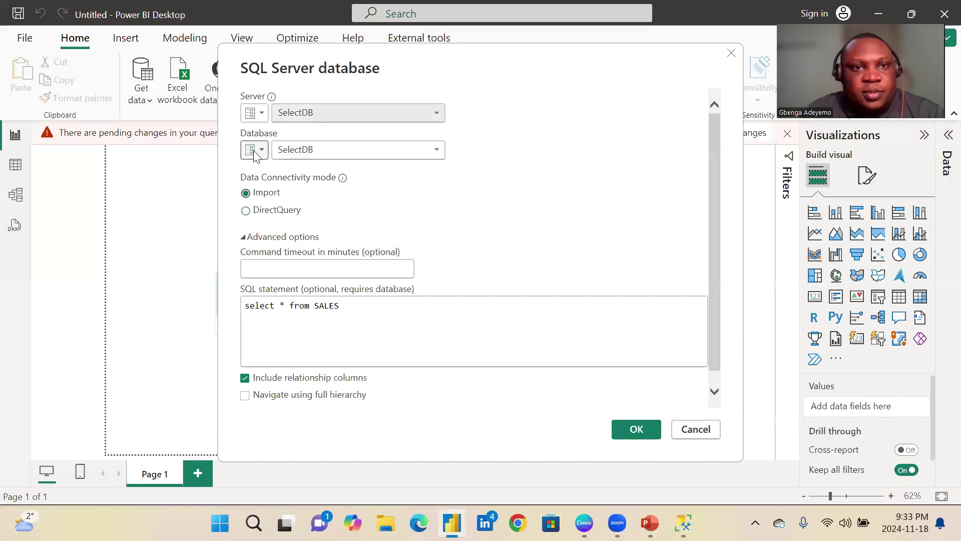
Step: Set the server of the SQL Server connection to the SelectServer parameter
{"action": "left_click", "coordinate": [261, 115]}
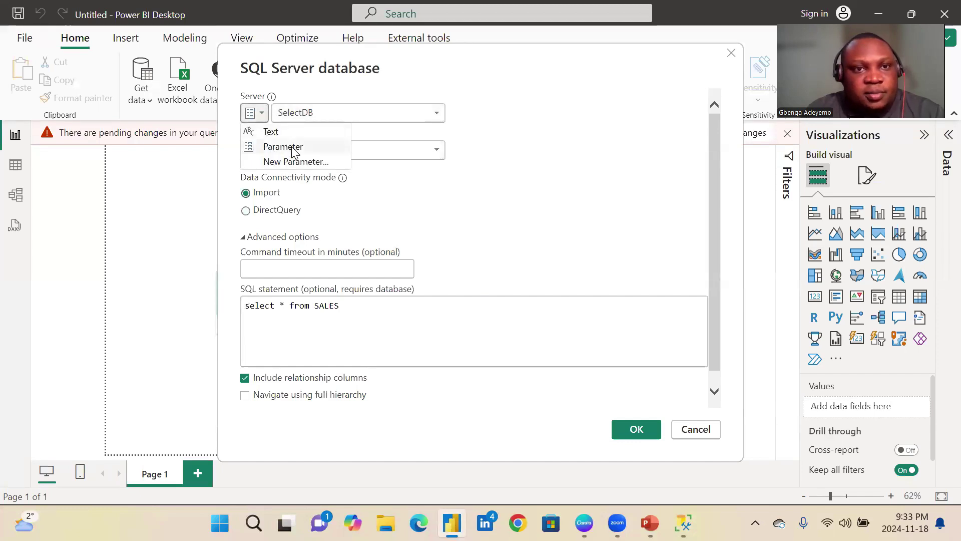
{"action": "left_click", "coordinate": [293, 150]}
{"action": "left_click", "coordinate": [260, 115]}
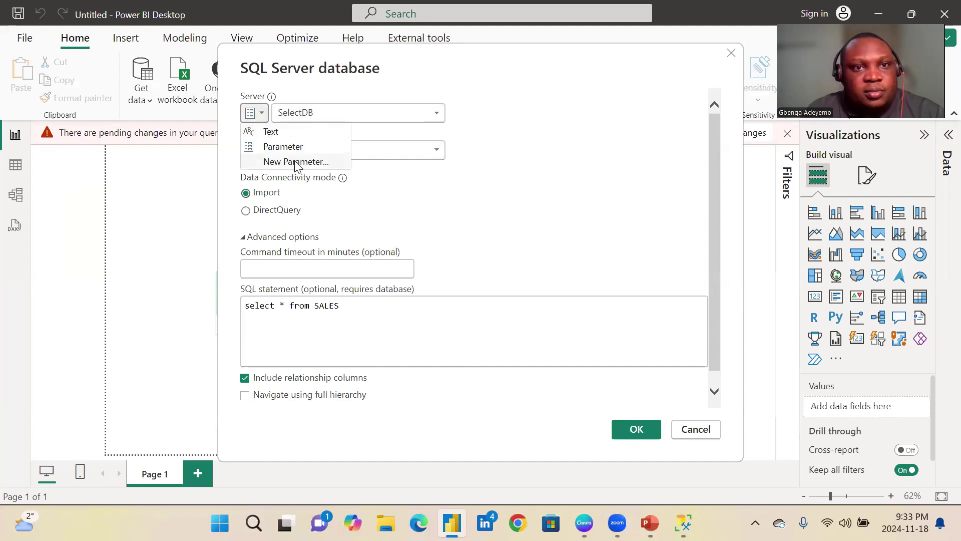
{"action": "left_click", "coordinate": [770, 39]}
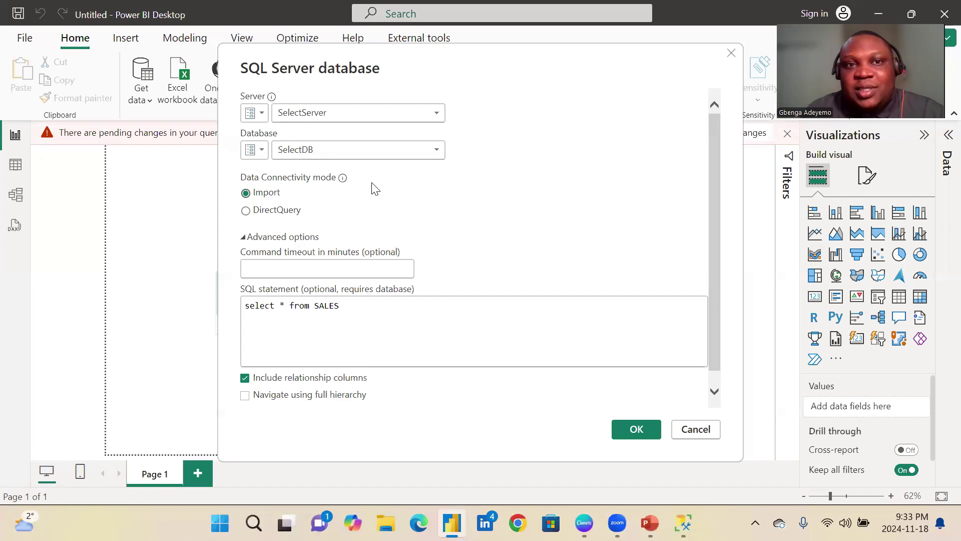
{"action": "left_click", "coordinate": [319, 113]}
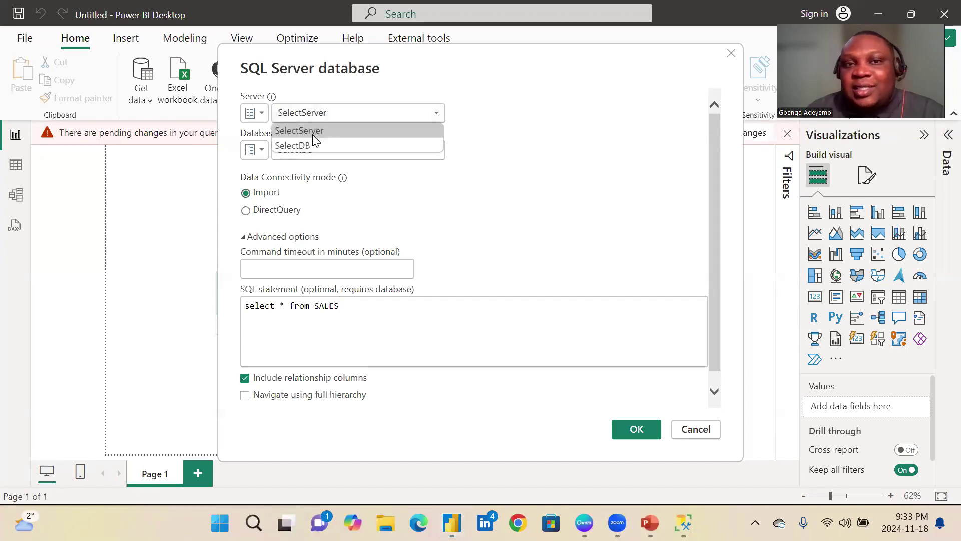
{"action": "left_click", "coordinate": [313, 131]}
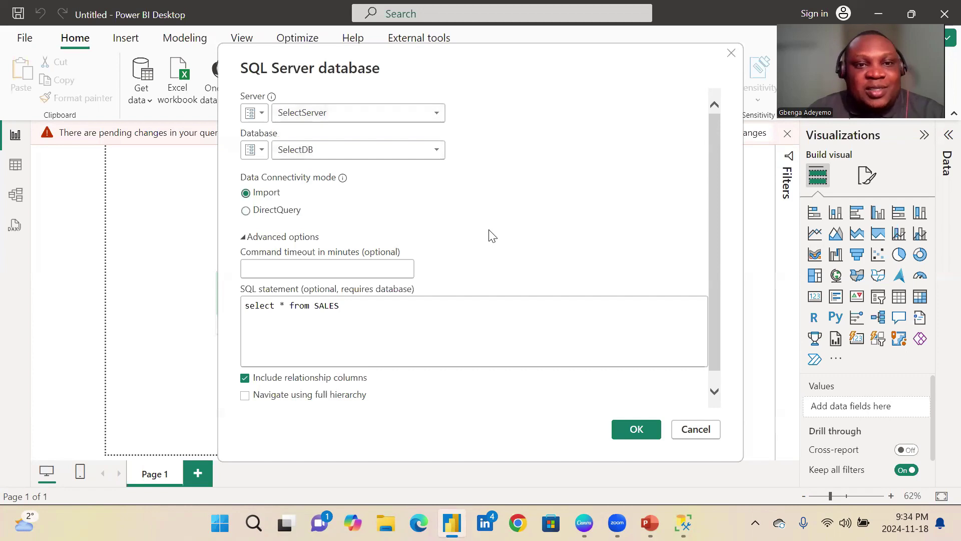
Step: Connect to the database and open the previewed SALES data in the Power Query Editor for transformation
{"action": "left_click", "coordinate": [624, 426]}
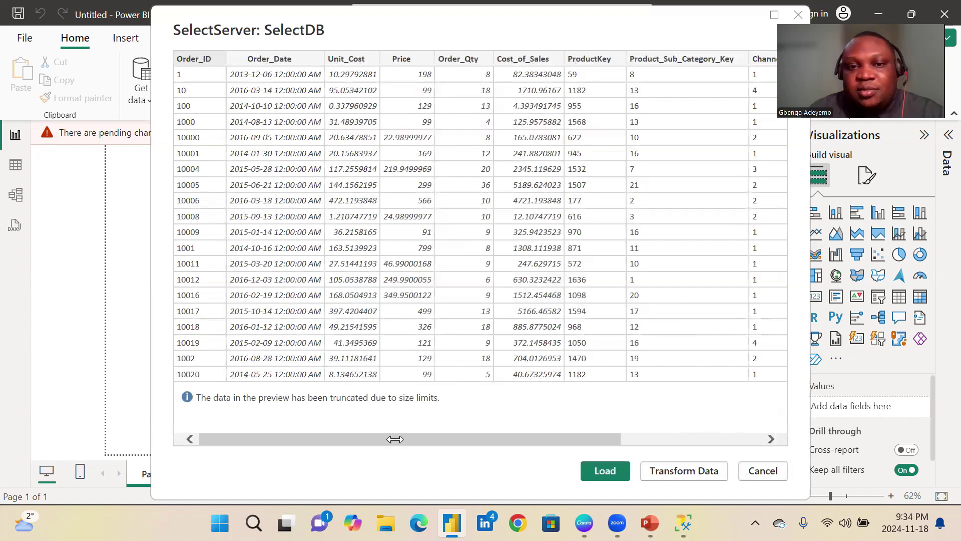
{"action": "left_click_drag", "start_coordinate": [395, 439], "coordinate": [292, 321]}
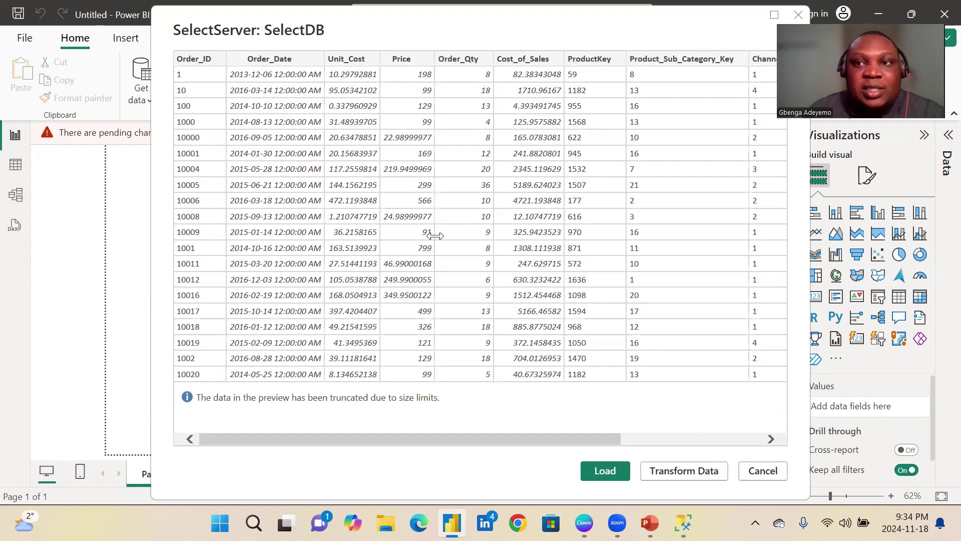
{"action": "left_click", "coordinate": [683, 469]}
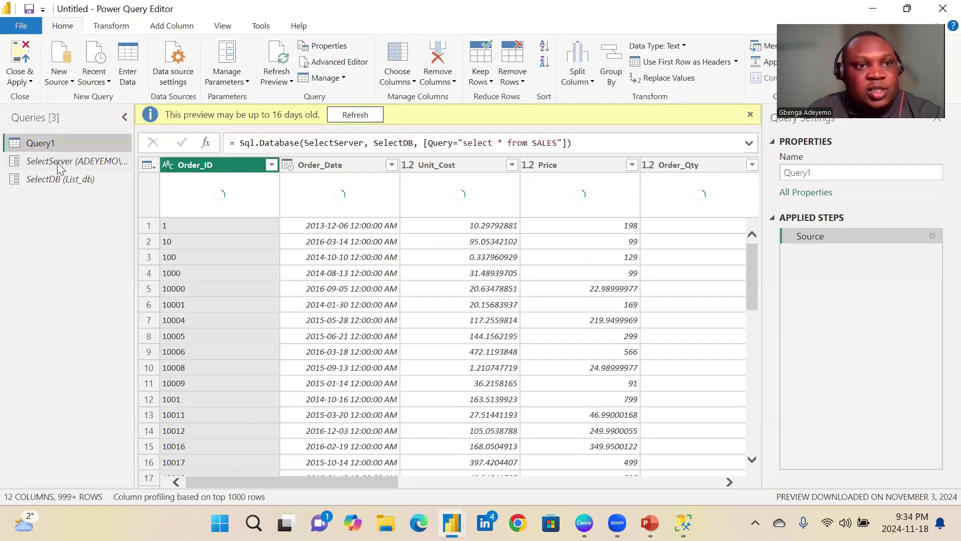
Step: Check the current values of the SelectServer and SelectDB parameters and return to Query1
{"action": "left_click", "coordinate": [57, 162]}
{"action": "left_click", "coordinate": [57, 175]}
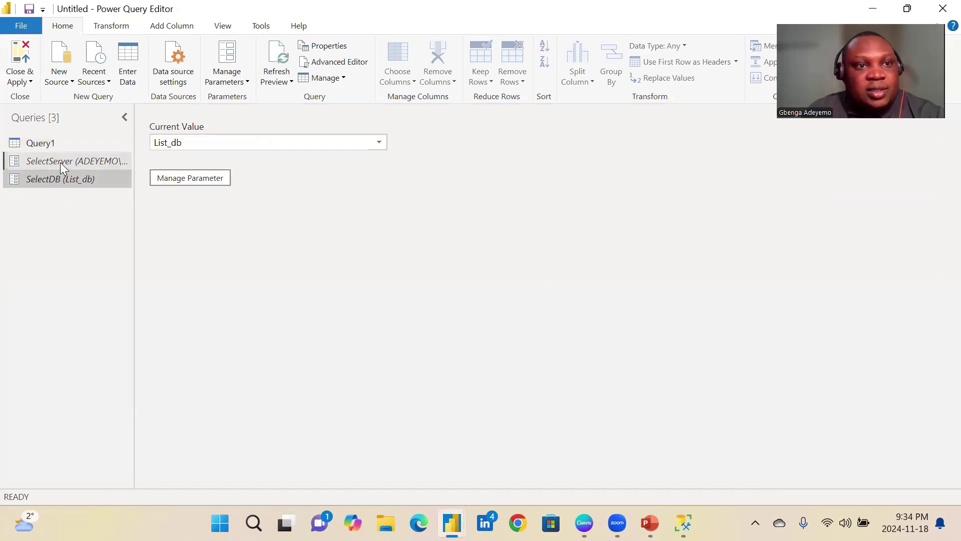
{"action": "left_click", "coordinate": [60, 162]}
{"action": "left_click", "coordinate": [60, 179]}
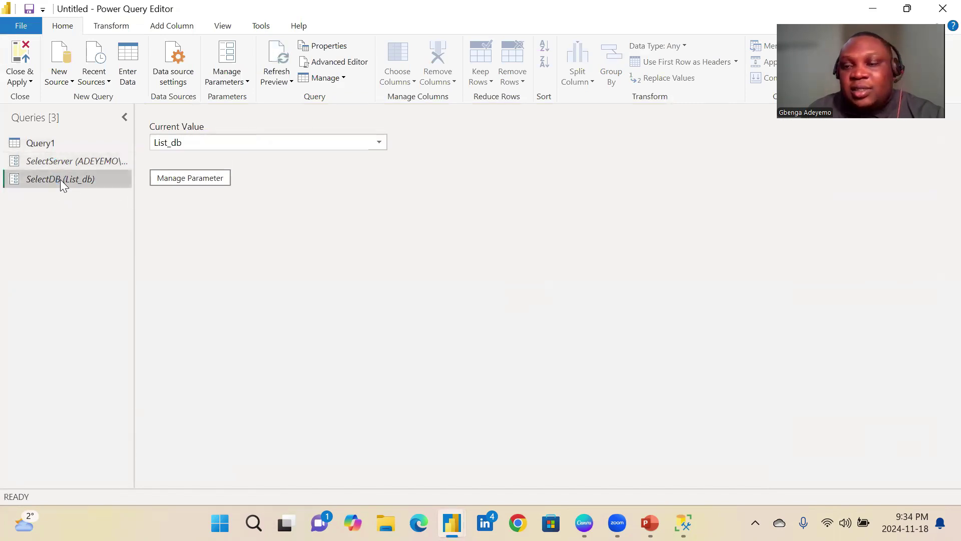
{"action": "left_click", "coordinate": [55, 144]}
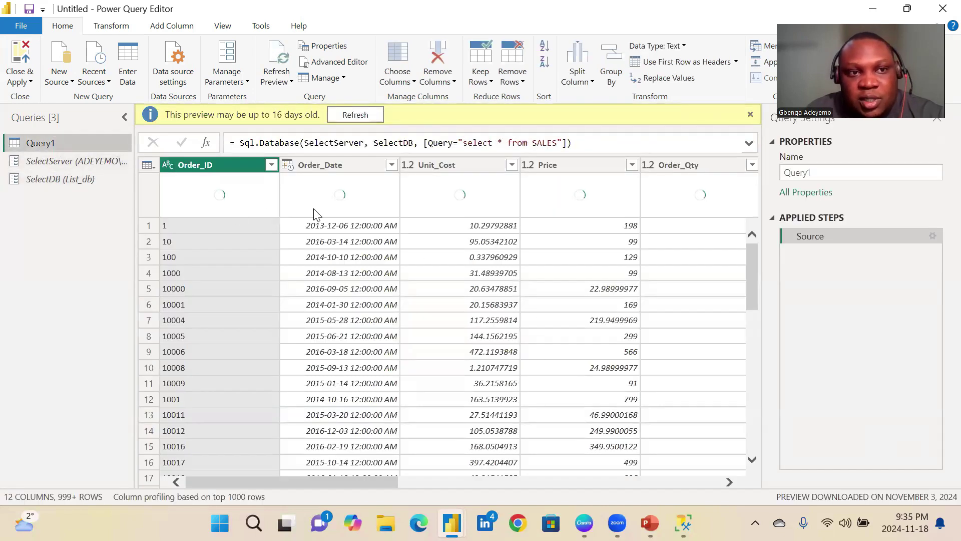
Step: Look through the columns of Query1 and close the Power Query Editor, applying the changes
{"action": "left_click", "coordinate": [258, 164]}
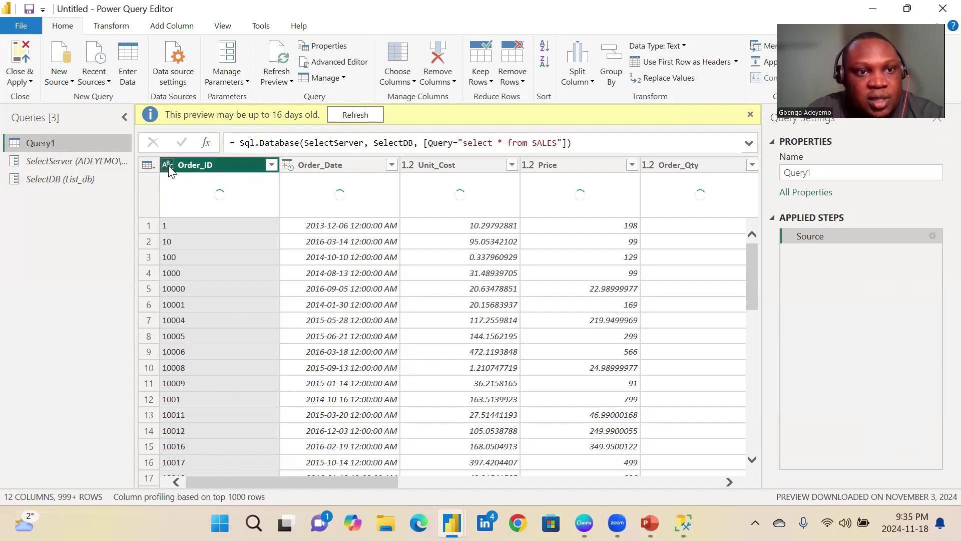
{"action": "left_click_drag", "start_coordinate": [220, 478], "coordinate": [228, 477]}
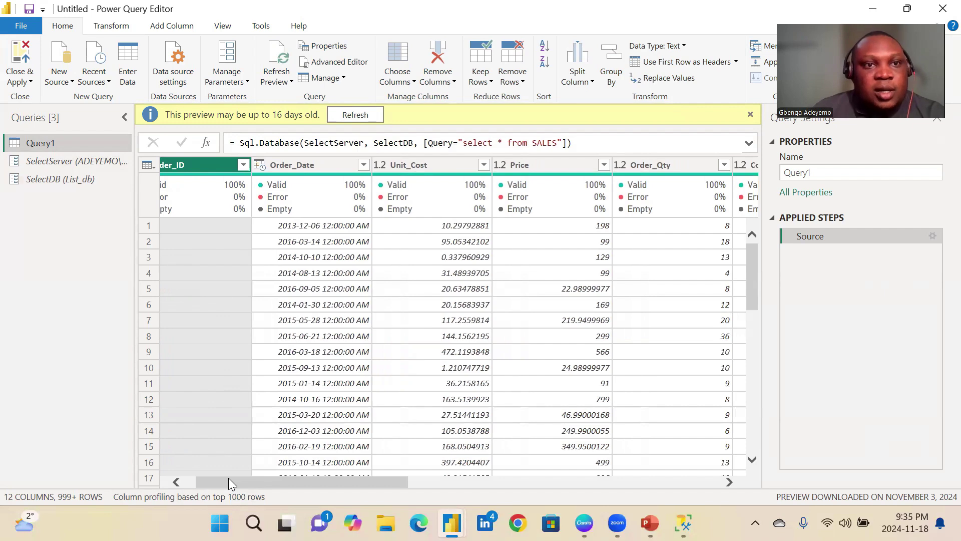
{"action": "left_click_drag", "start_coordinate": [228, 477], "coordinate": [657, 485]}
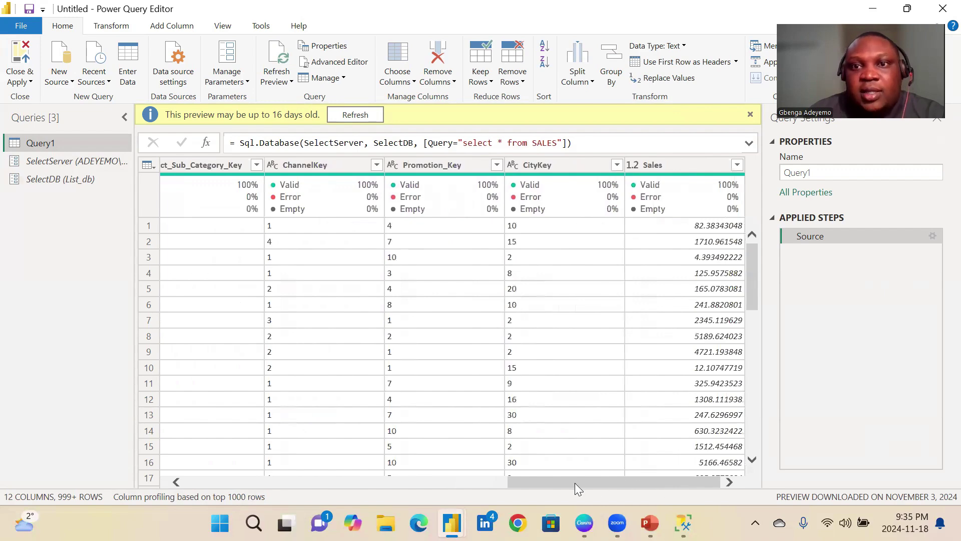
{"action": "left_click_drag", "start_coordinate": [575, 483], "coordinate": [404, 479]}
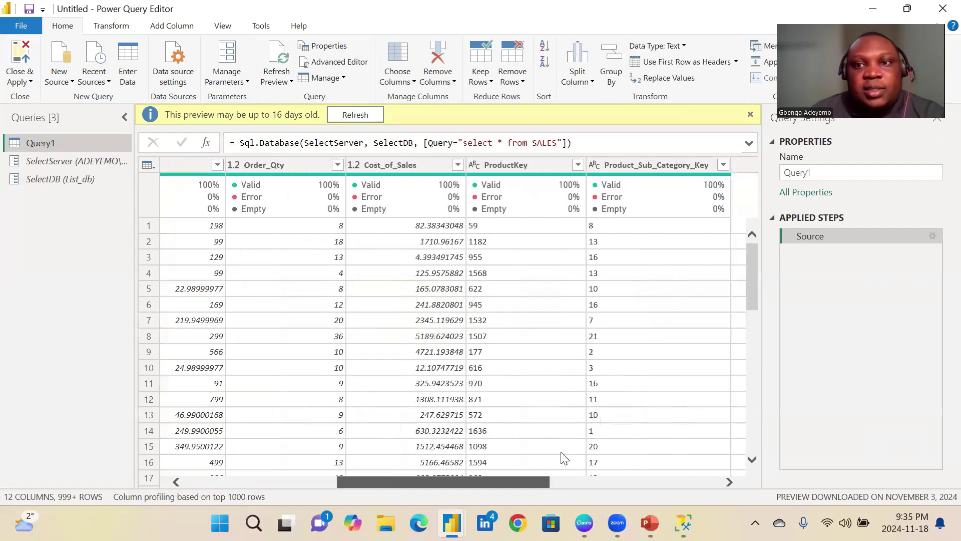
{"action": "left_click", "coordinate": [18, 82]}
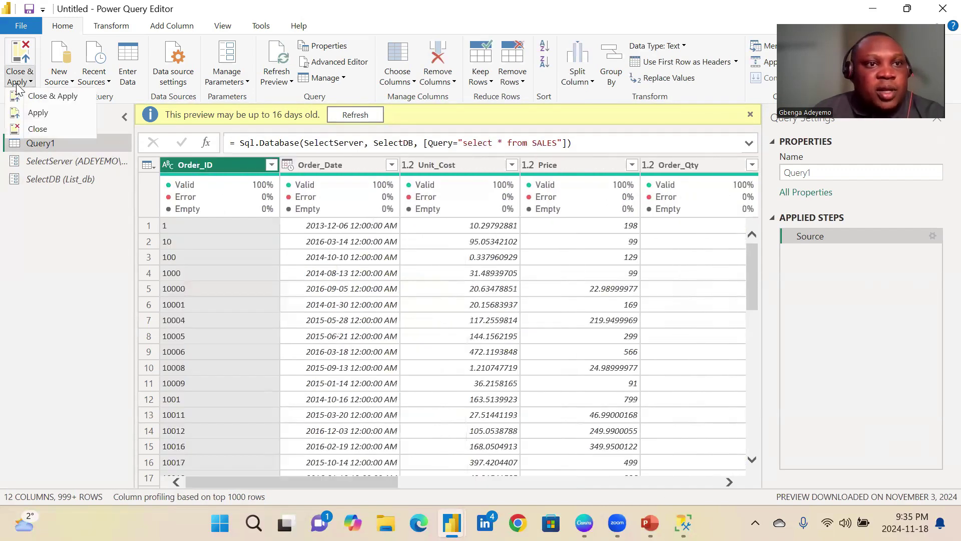
{"action": "left_click", "coordinate": [32, 100]}
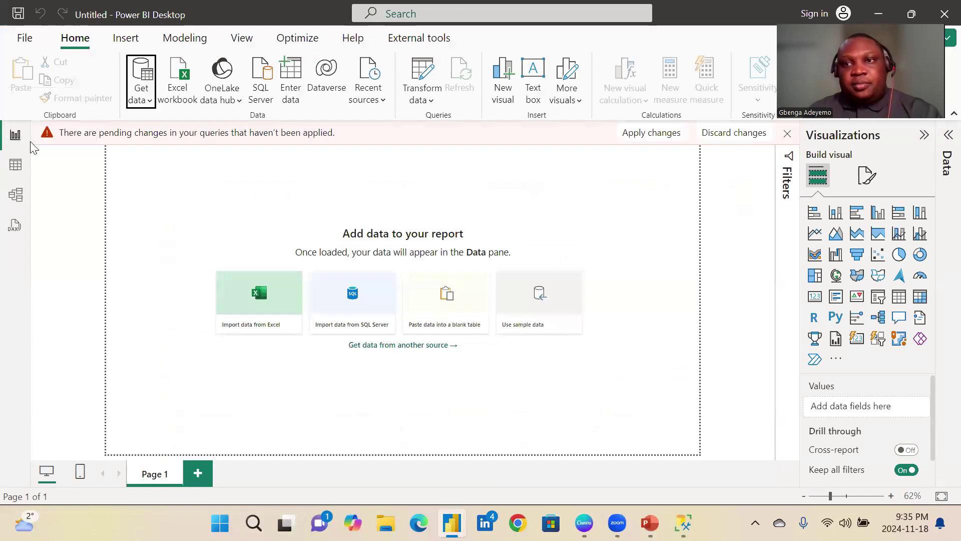
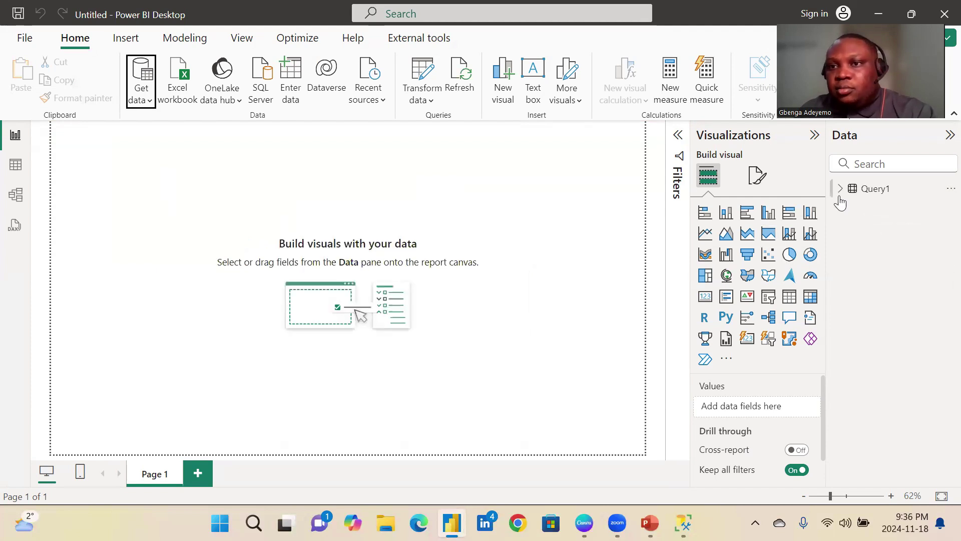
Step: Create a measure in Query1 defined as Total Sales = SUM(Query1[Sales])
{"action": "left_click", "coordinate": [837, 190]}
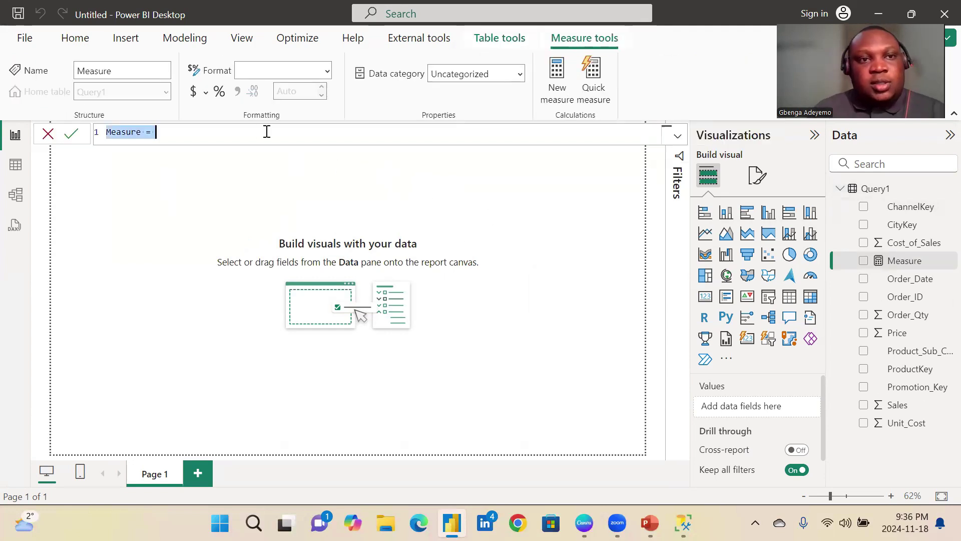
{"action": "scroll", "coordinate": [248, 136], "scroll_direction": "up", "scroll_amount": 6}
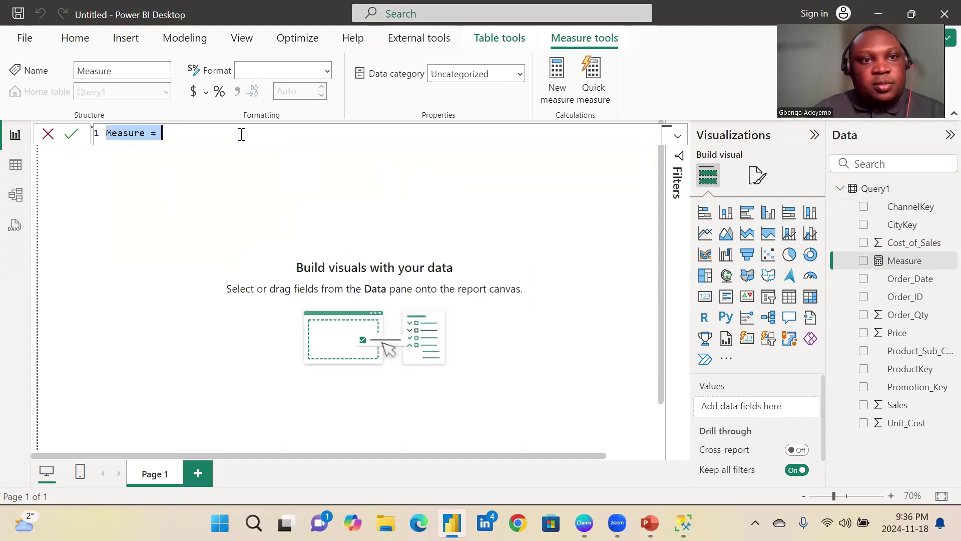
{"action": "key", "text": "BackSpace"}
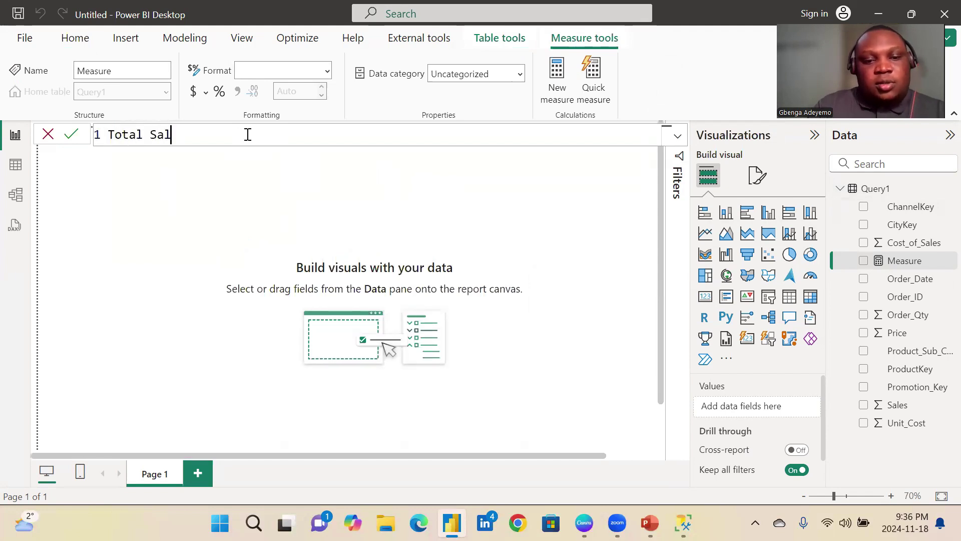
{"action": "type", "text": "Total Sales = sum"}
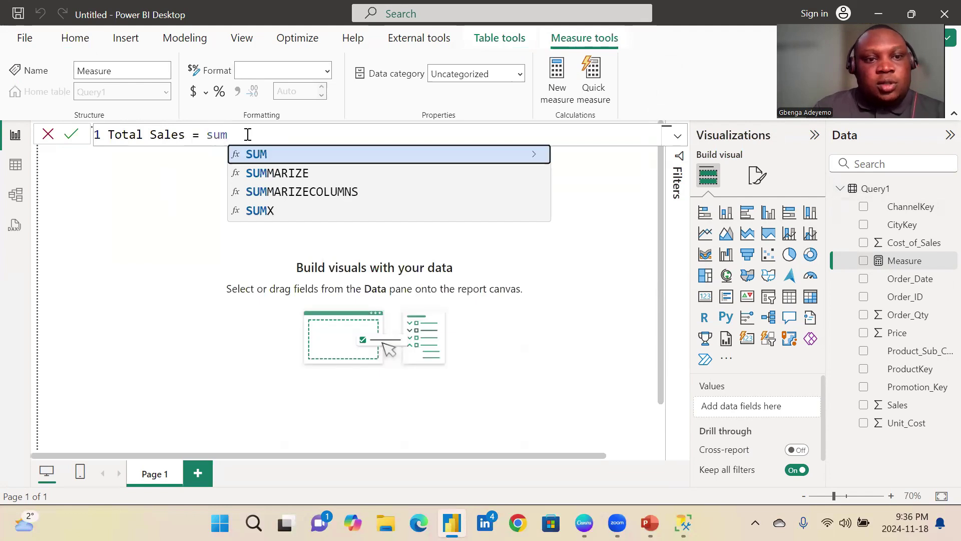
{"action": "key", "text": "Tab"}
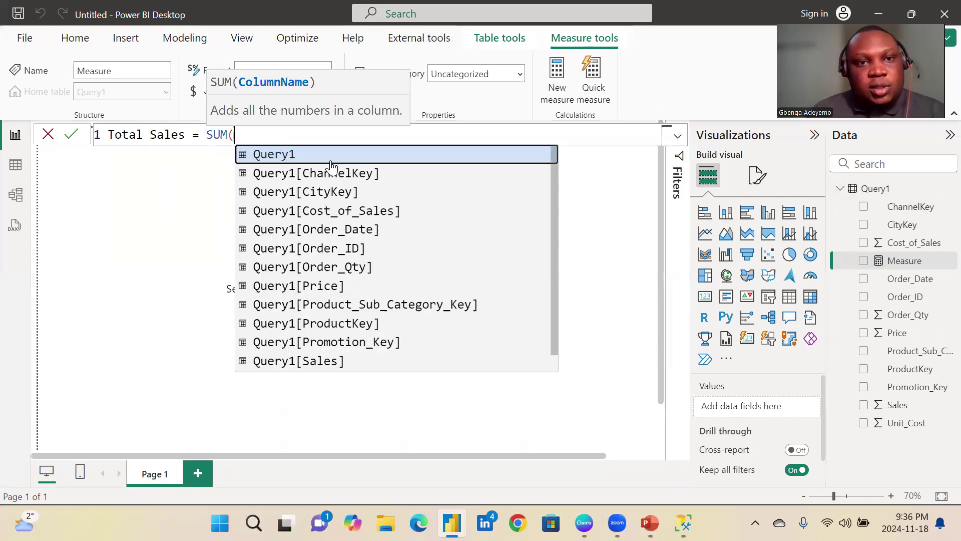
{"action": "scroll", "coordinate": [323, 280], "scroll_direction": "down", "scroll_amount": 1}
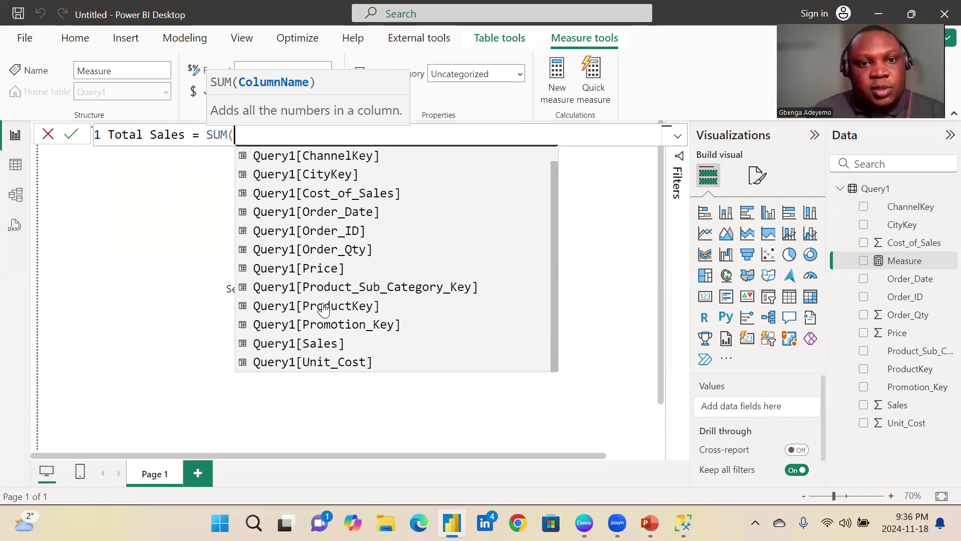
{"action": "left_click", "coordinate": [322, 349]}
{"action": "type", "text": ")"}
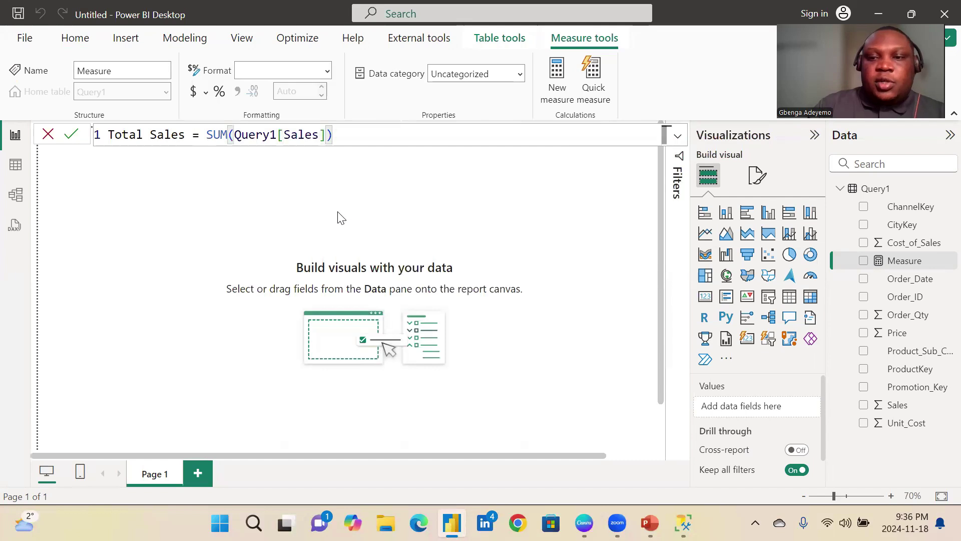
{"action": "key", "text": "Return"}
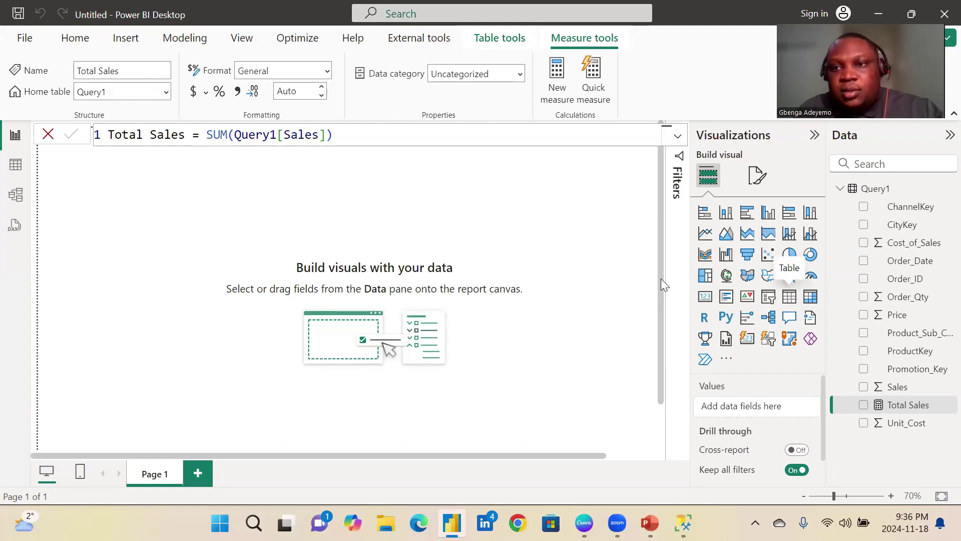
Step: Add a matrix visual to the report page with ChannelKey as rows and the Total Sales measure as values
{"action": "left_click", "coordinate": [810, 297]}
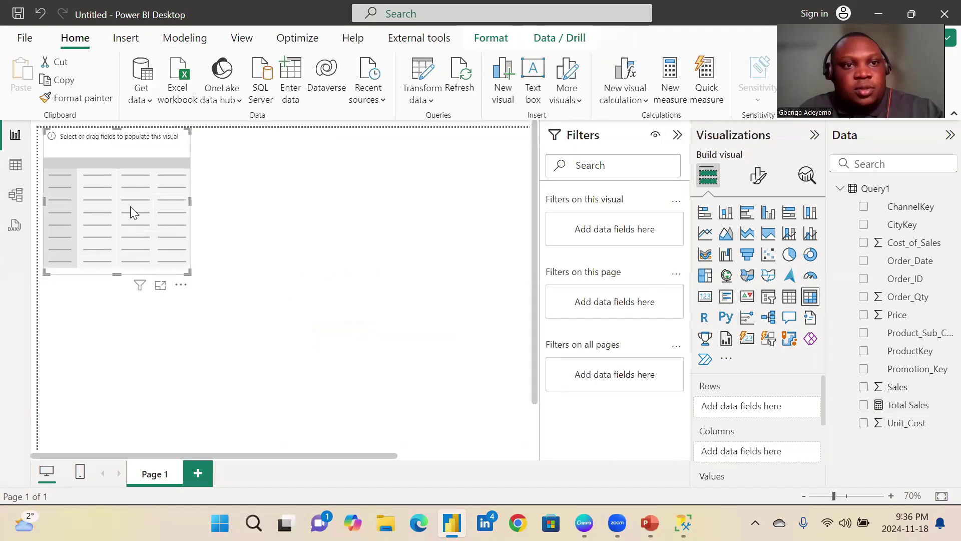
{"action": "left_click_drag", "start_coordinate": [134, 211], "coordinate": [293, 279]}
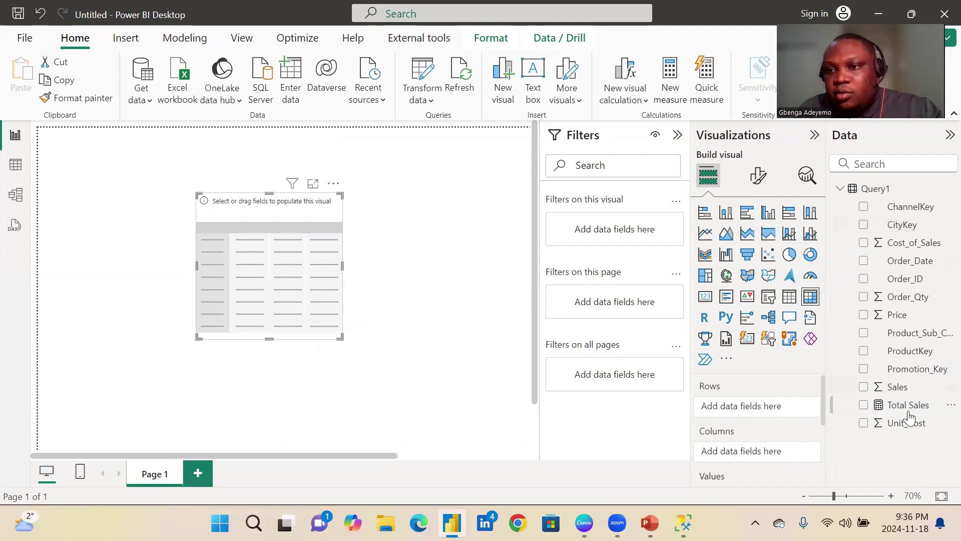
{"action": "left_click_drag", "start_coordinate": [909, 404], "coordinate": [316, 268]}
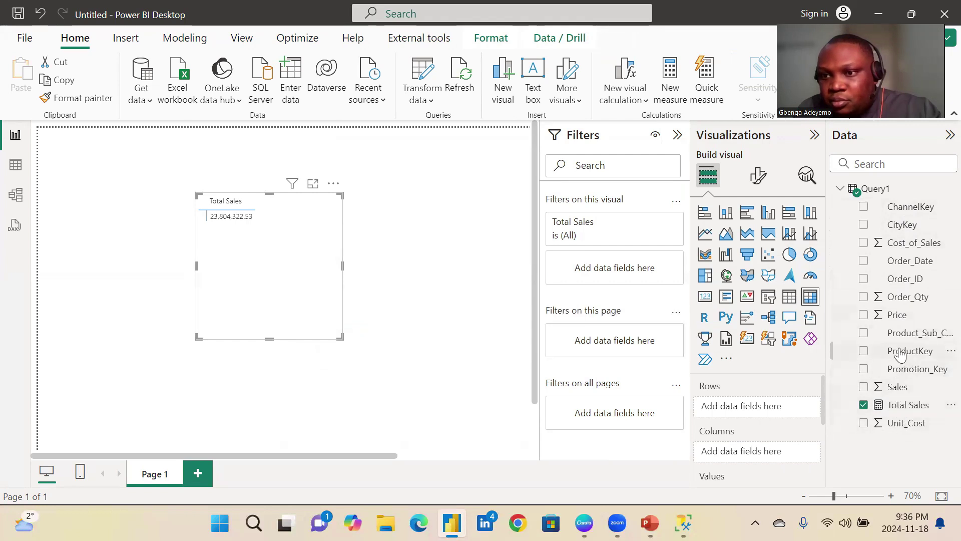
{"action": "left_click_drag", "start_coordinate": [916, 208], "coordinate": [774, 408]}
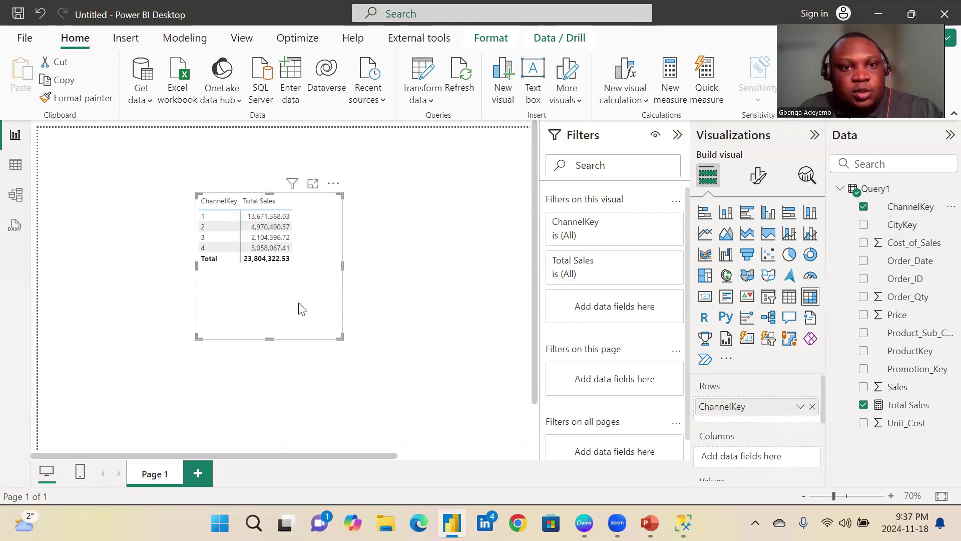
Step: Set the font size of the matrix values to 30 and enlarge the visual to fit them
{"action": "left_click", "coordinate": [758, 176]}
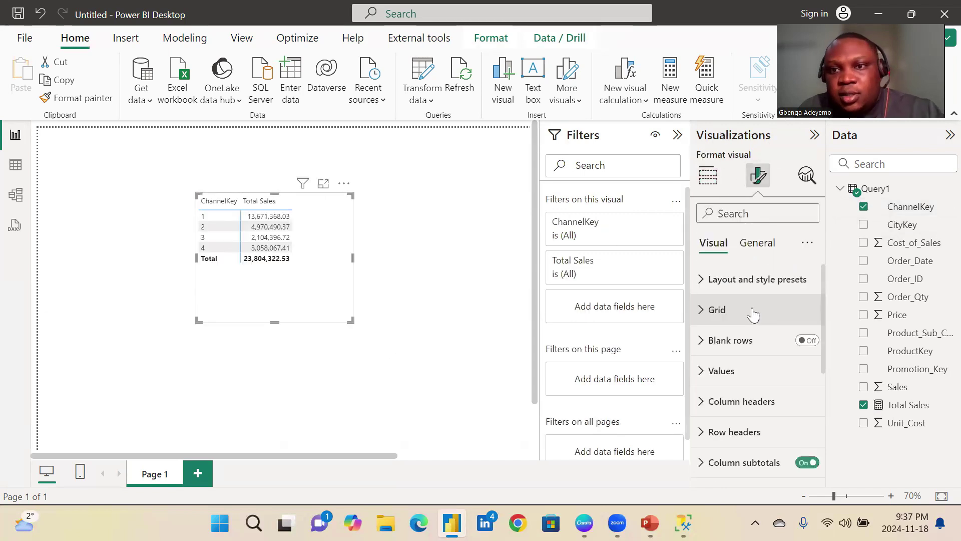
{"action": "left_click", "coordinate": [713, 316]}
{"action": "scroll", "coordinate": [781, 396], "scroll_direction": "down", "scroll_amount": 3}
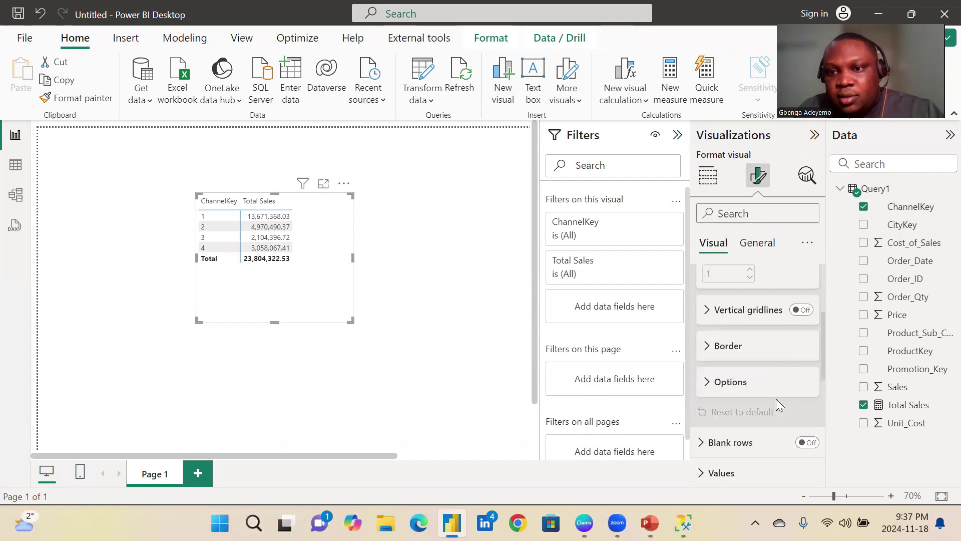
{"action": "scroll", "coordinate": [773, 397], "scroll_direction": "down", "scroll_amount": 2}
{"action": "scroll", "coordinate": [771, 395], "scroll_direction": "up", "scroll_amount": 5}
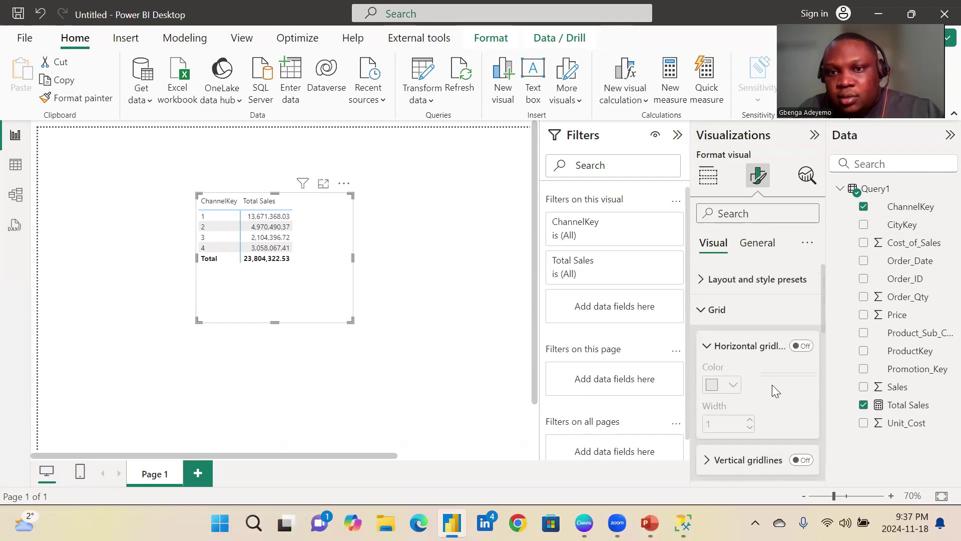
{"action": "left_click", "coordinate": [712, 310]}
{"action": "scroll", "coordinate": [751, 340], "scroll_direction": "down", "scroll_amount": 2}
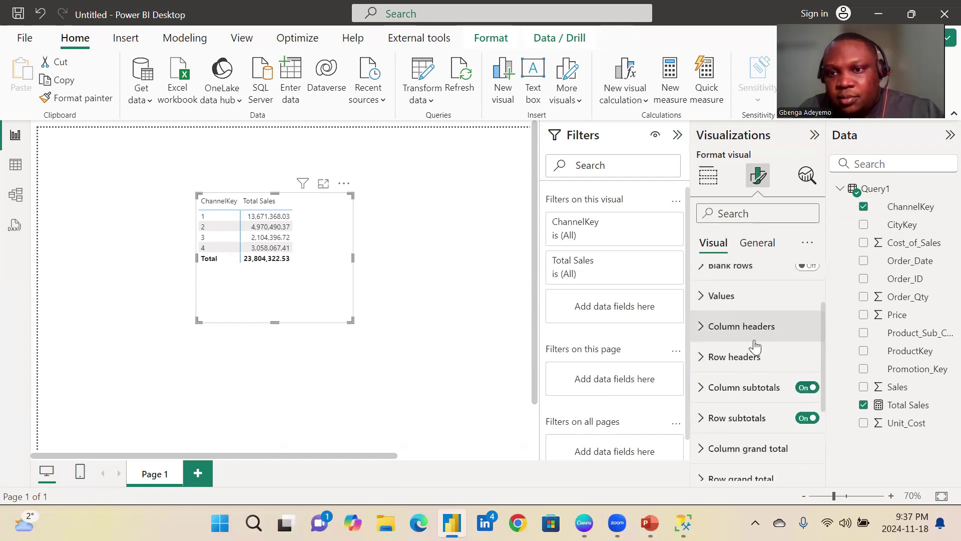
{"action": "left_click", "coordinate": [700, 297]}
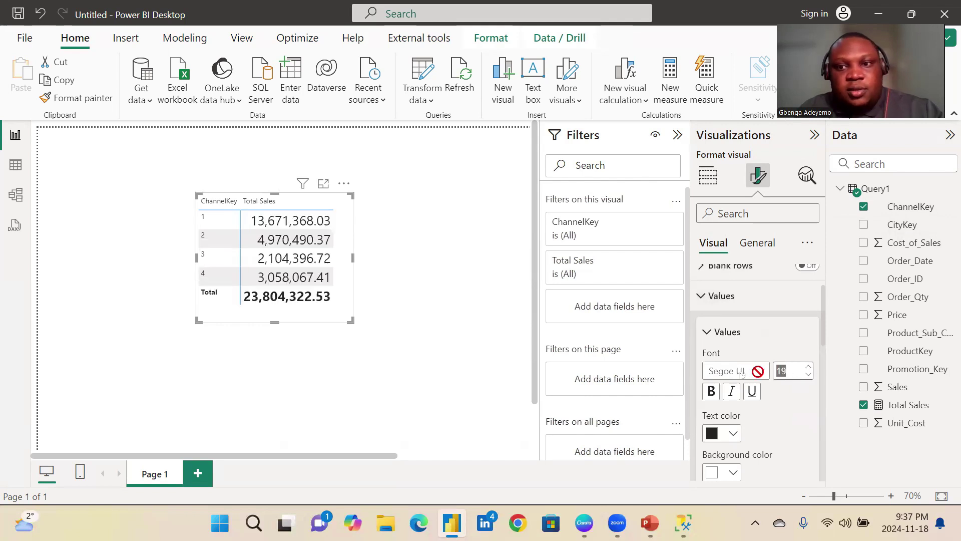
{"action": "left_click_drag", "start_coordinate": [788, 371], "coordinate": [759, 376]}
{"action": "type", "text": "30"}
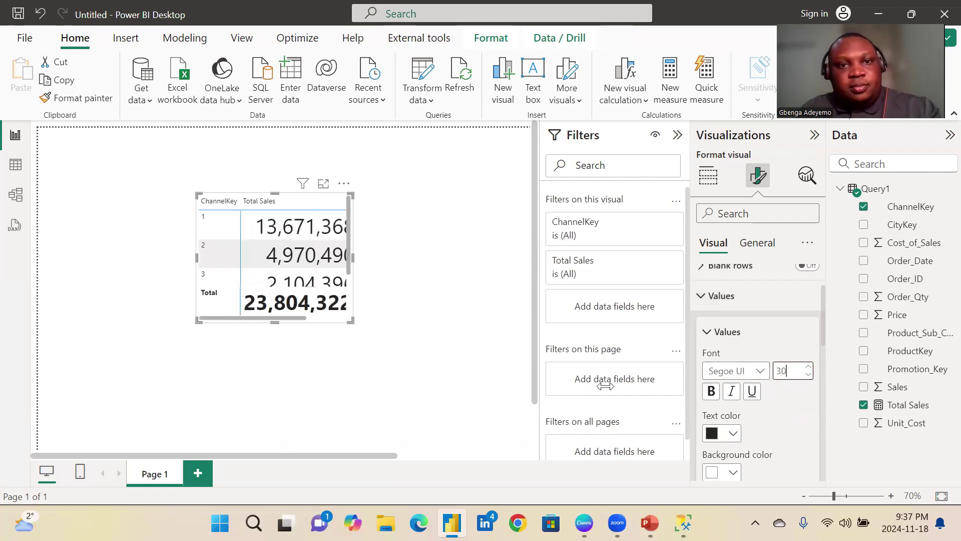
{"action": "left_click_drag", "start_coordinate": [351, 321], "coordinate": [441, 385]}
{"action": "left_click", "coordinate": [697, 299]}
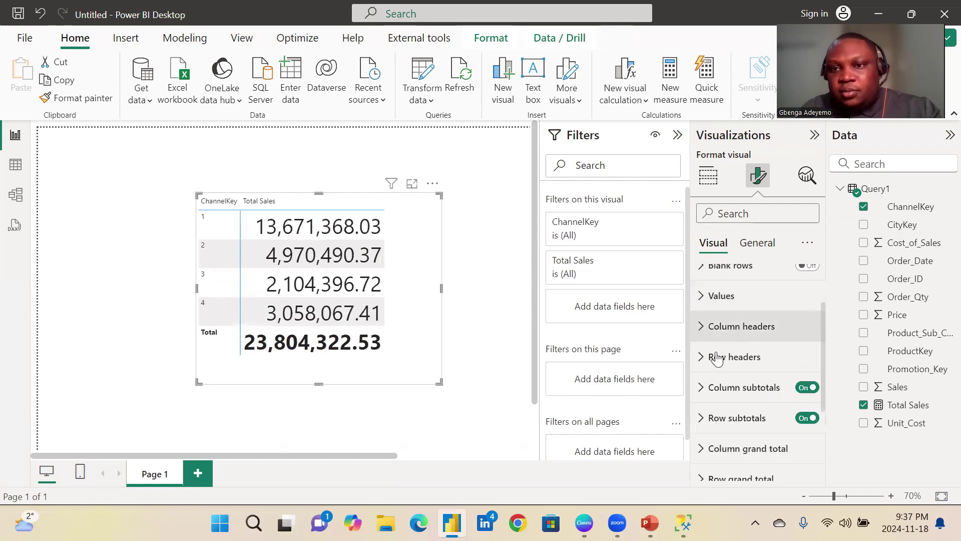
Step: Set the matrix column headers' font size to 35, then enlarge and reposition the visual so the full table fits
{"action": "left_click", "coordinate": [709, 330]}
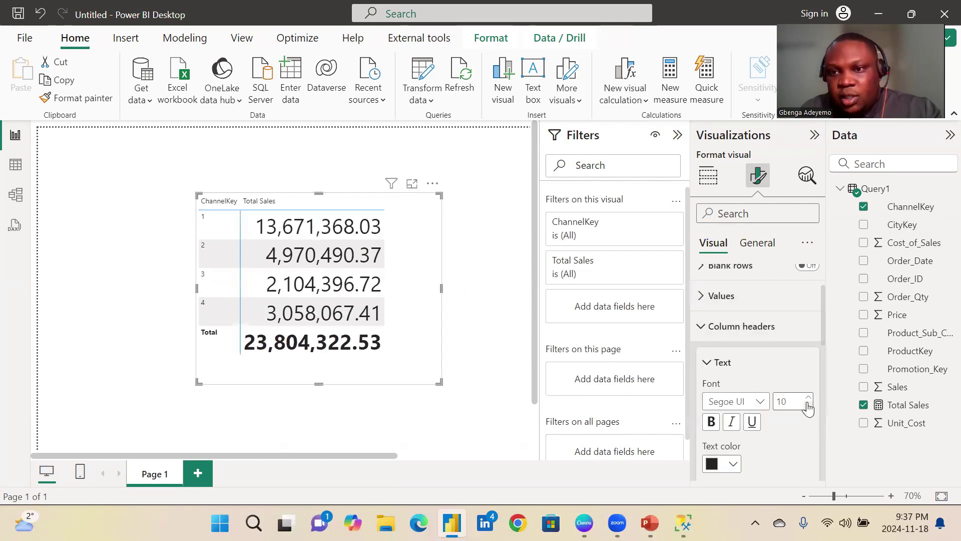
{"action": "type", "text": "3"}
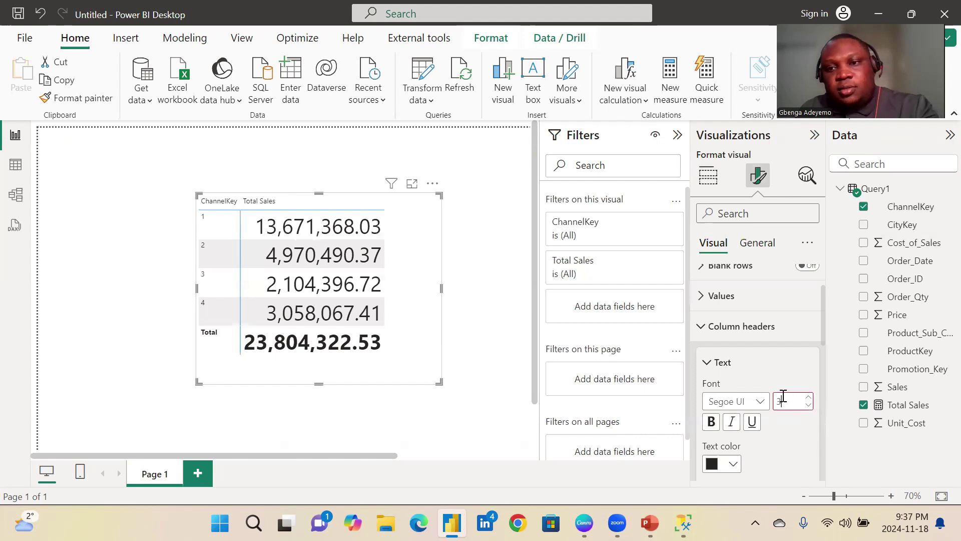
{"action": "type", "text": "5"}
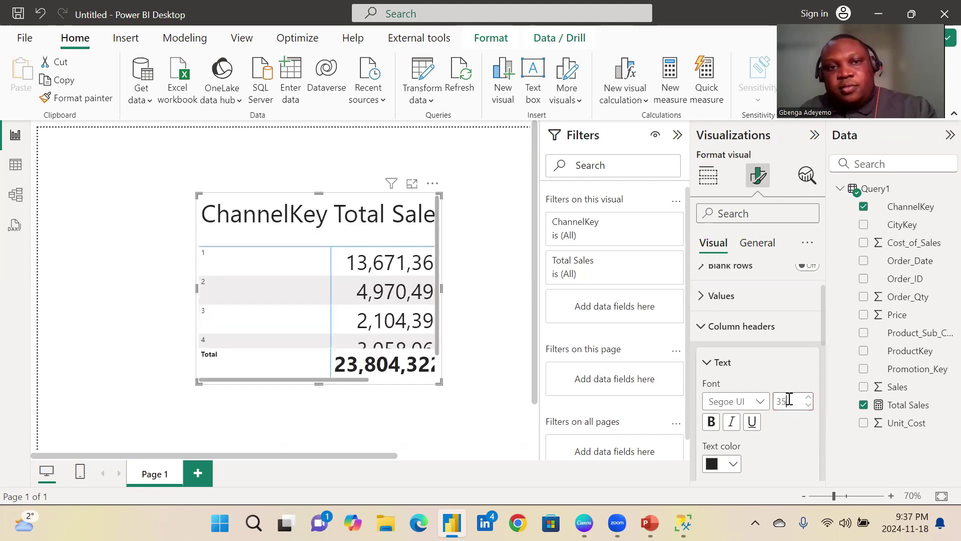
{"action": "left_click_drag", "start_coordinate": [441, 383], "coordinate": [517, 413]}
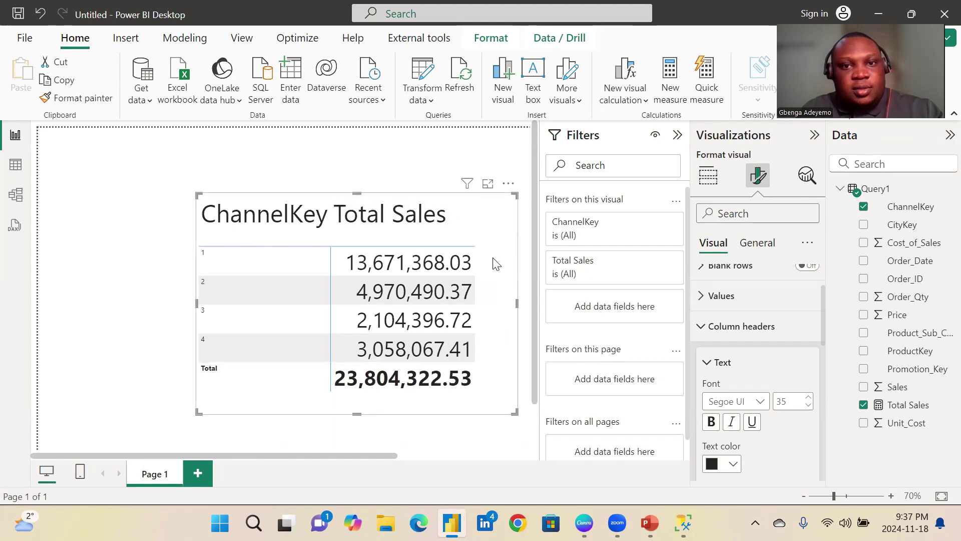
{"action": "mouse_move", "coordinate": [494, 262]}
{"action": "left_mouse_down"}
{"action": "mouse_move", "coordinate": [457, 228]}
{"action": "mouse_move", "coordinate": [487, 277]}
{"action": "mouse_move", "coordinate": [481, 270]}
{"action": "left_mouse_up"}
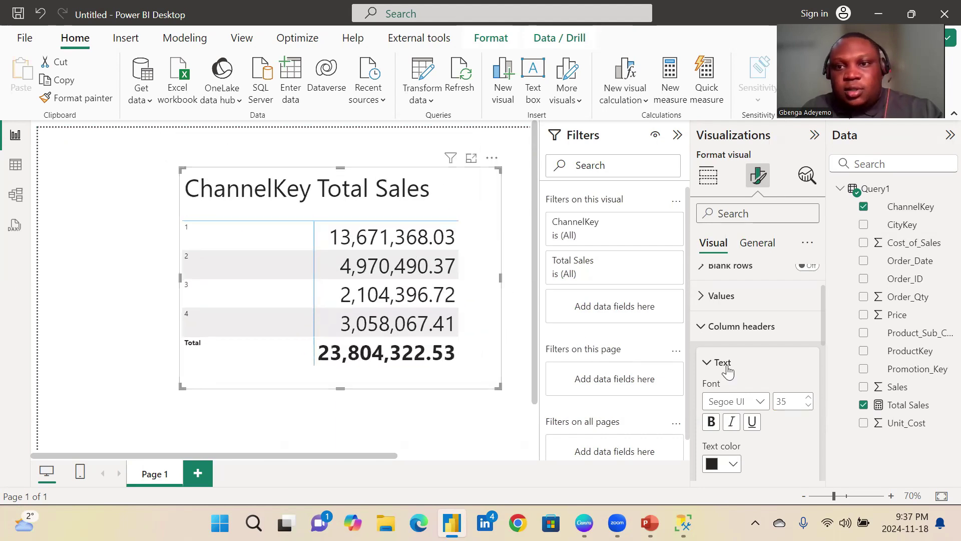
{"action": "left_click", "coordinate": [704, 331]}
Step: Set the matrix row headers' font size to 30 and move the visual further toward the page's left edge
{"action": "scroll", "coordinate": [721, 336], "scroll_direction": "up", "scroll_amount": 2}
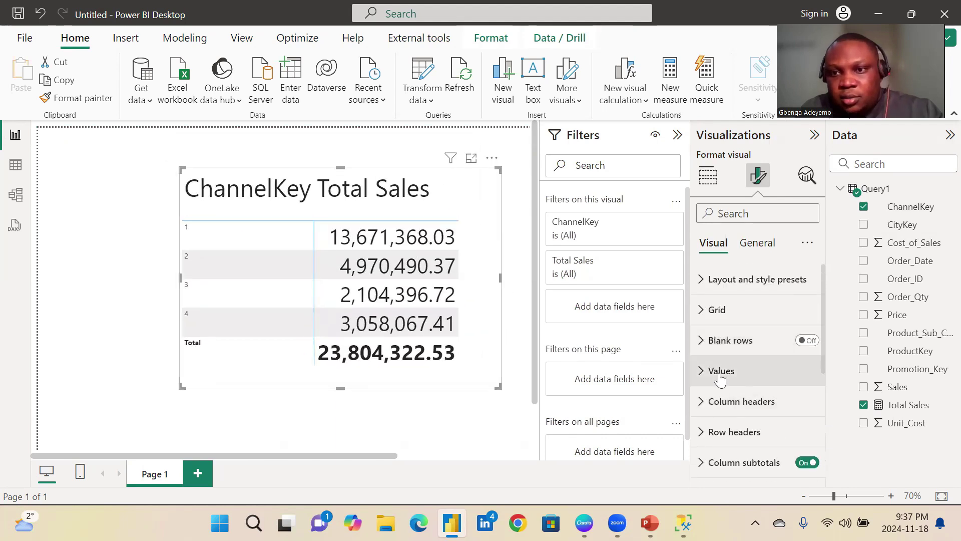
{"action": "scroll", "coordinate": [710, 371], "scroll_direction": "down", "scroll_amount": 2}
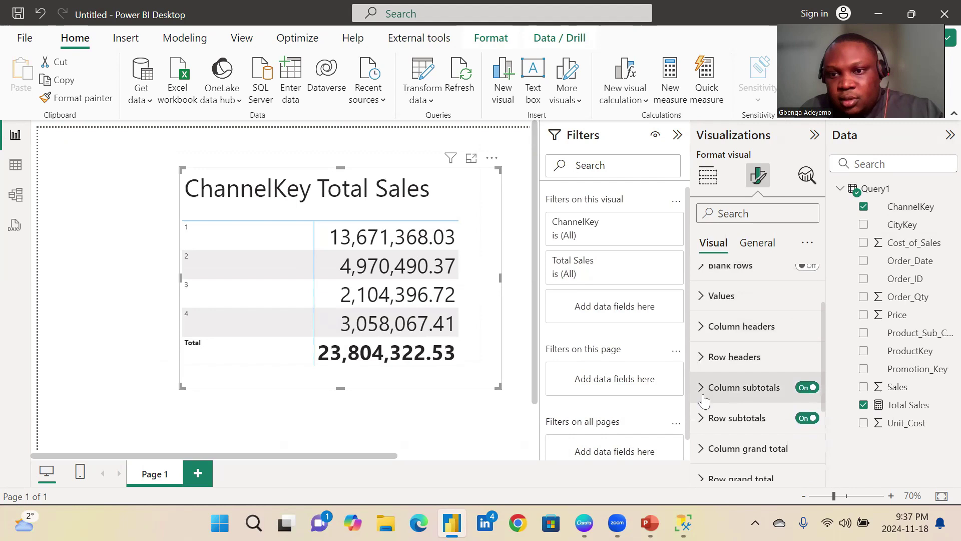
{"action": "left_click", "coordinate": [701, 357]}
{"action": "left_click_drag", "start_coordinate": [791, 430], "coordinate": [767, 433]}
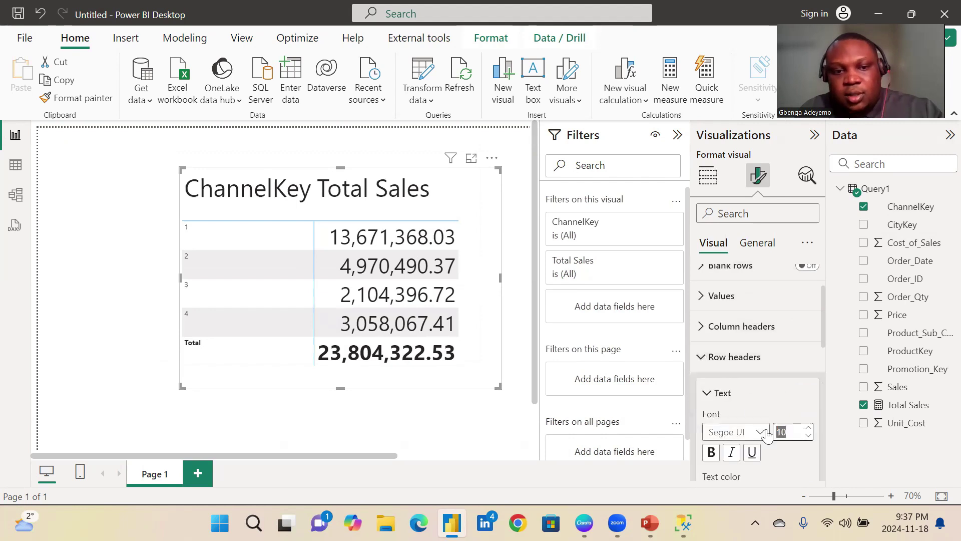
{"action": "type", "text": "30"}
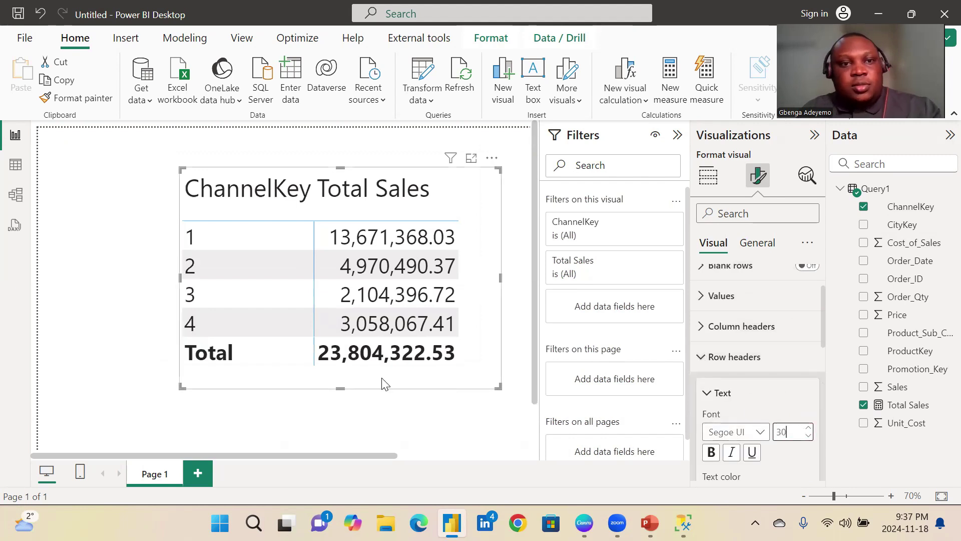
{"action": "mouse_move", "coordinate": [380, 378]}
{"action": "left_mouse_down"}
{"action": "mouse_move", "coordinate": [358, 364]}
{"action": "mouse_move", "coordinate": [369, 366]}
{"action": "left_mouse_up"}
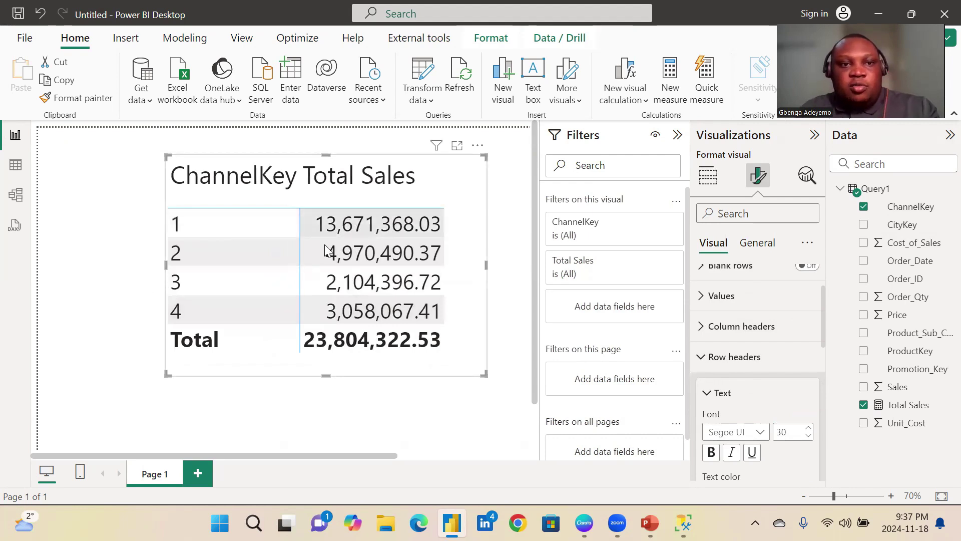
{"action": "left_click_drag", "start_coordinate": [285, 367], "coordinate": [247, 379]}
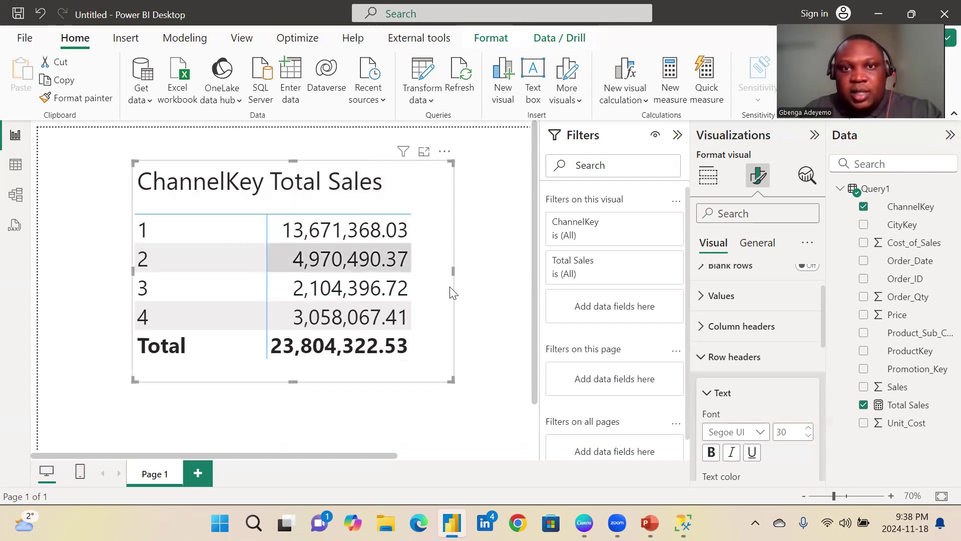
{"action": "left_click", "coordinate": [490, 275]}
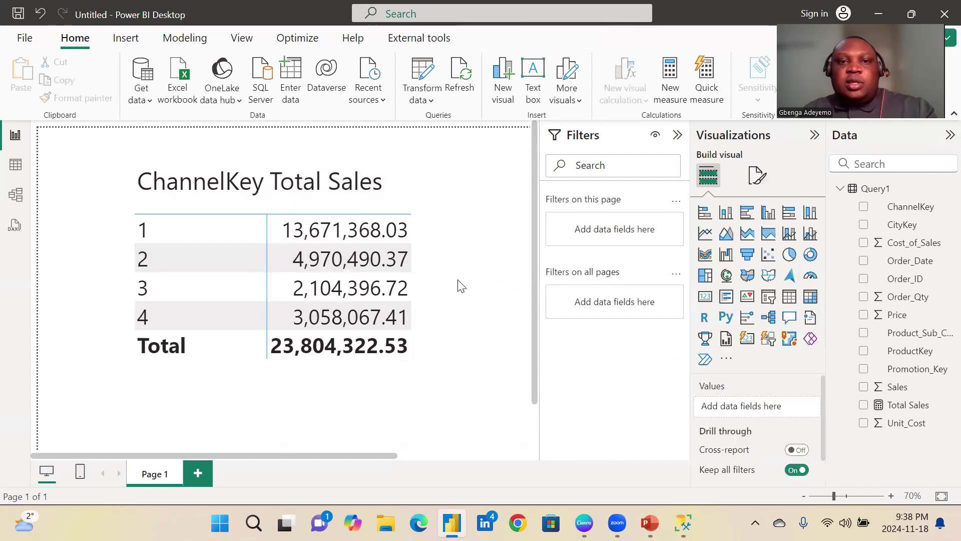
{"action": "left_click", "coordinate": [429, 289]}
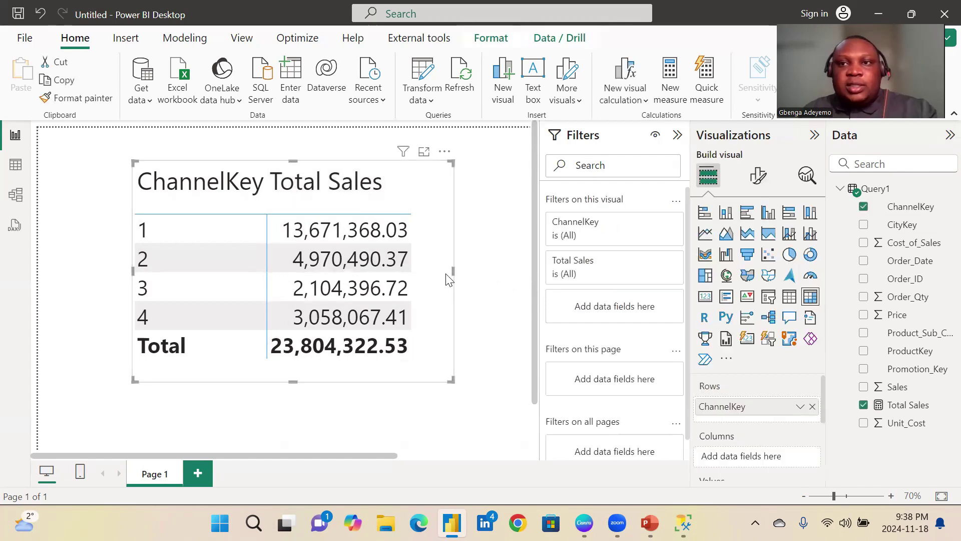
Step: Open the Power Query Editor and set the SelectDB parameter's current value to Transactions
{"action": "left_click", "coordinate": [415, 75]}
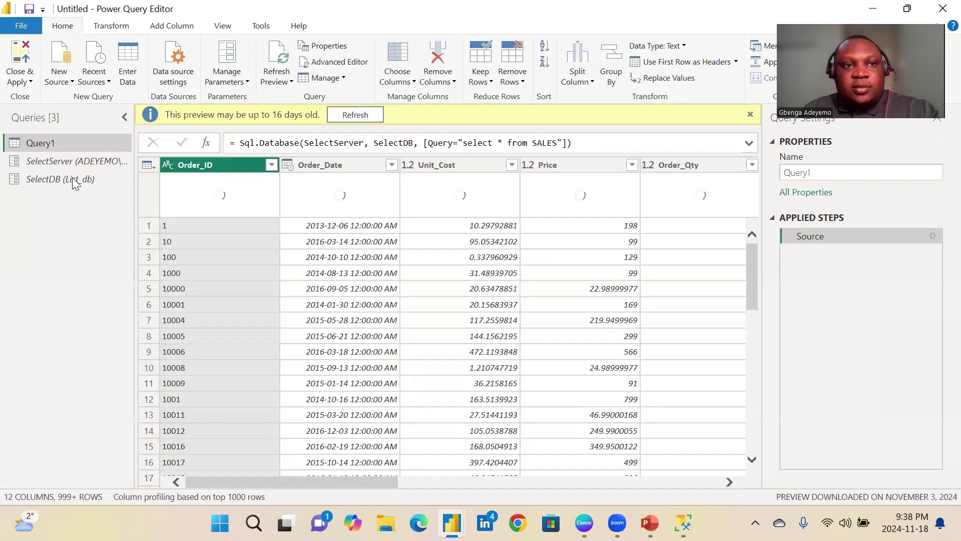
{"action": "left_click", "coordinate": [74, 182]}
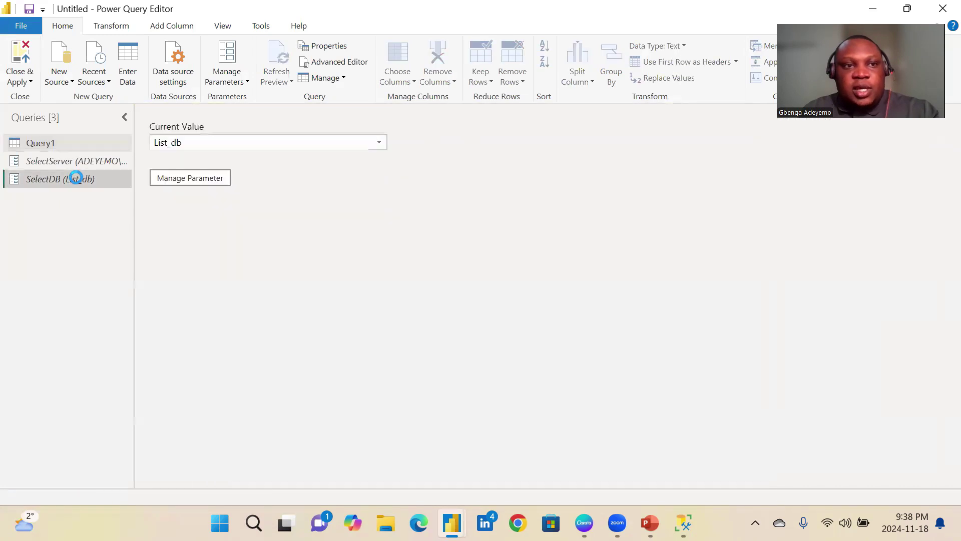
{"action": "left_click", "coordinate": [376, 144]}
{"action": "left_click", "coordinate": [316, 171]}
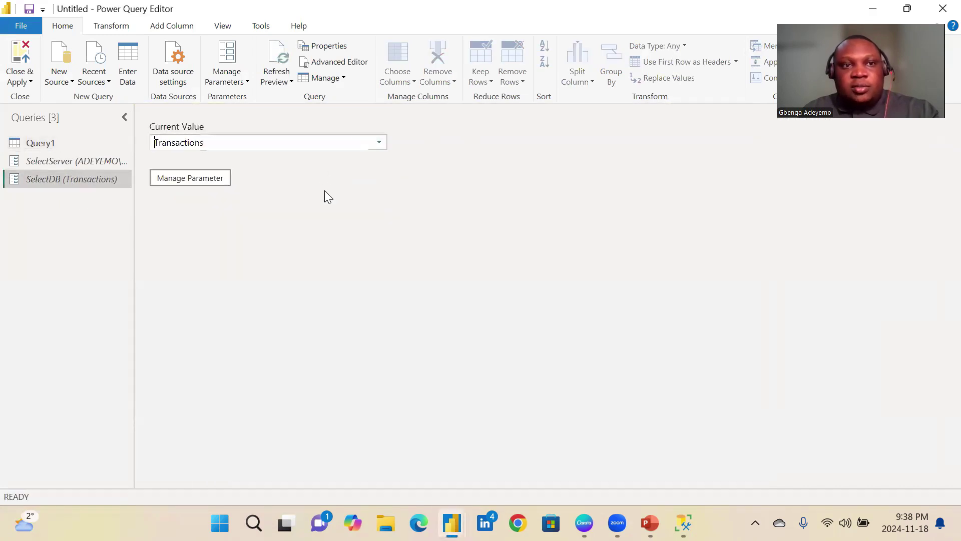
Step: Apply the changed SelectDB parameter to the report and close the Power Query Editor
{"action": "left_click", "coordinate": [23, 81]}
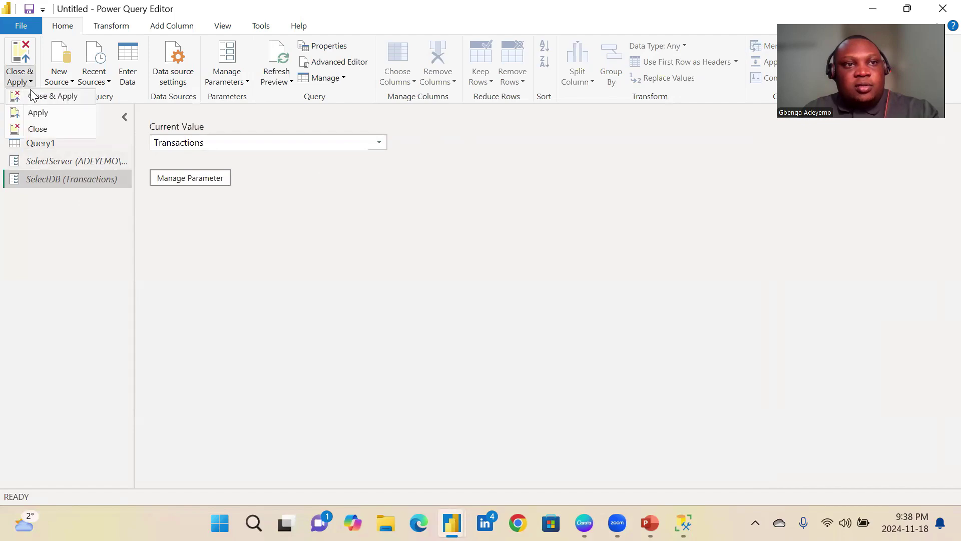
{"action": "left_click", "coordinate": [40, 95]}
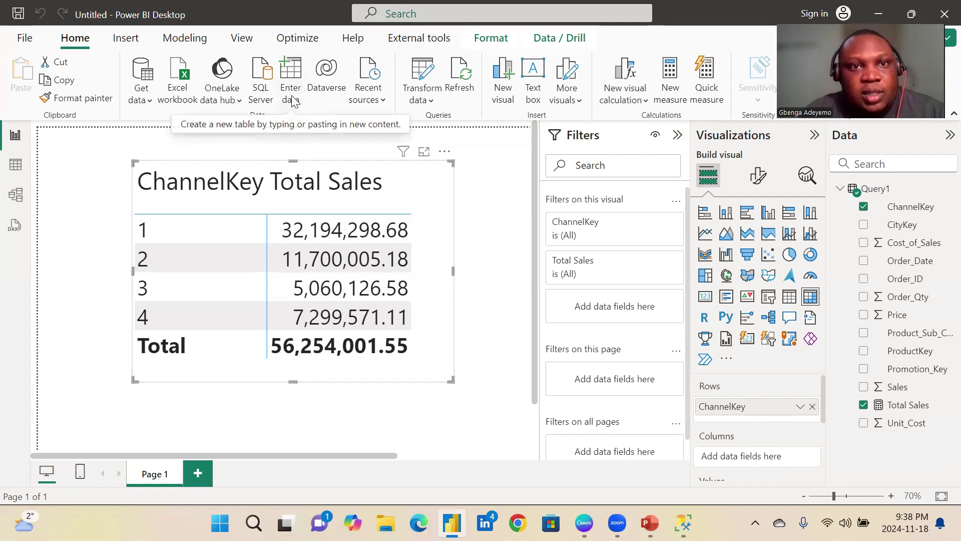
{"action": "left_click", "coordinate": [170, 40]}
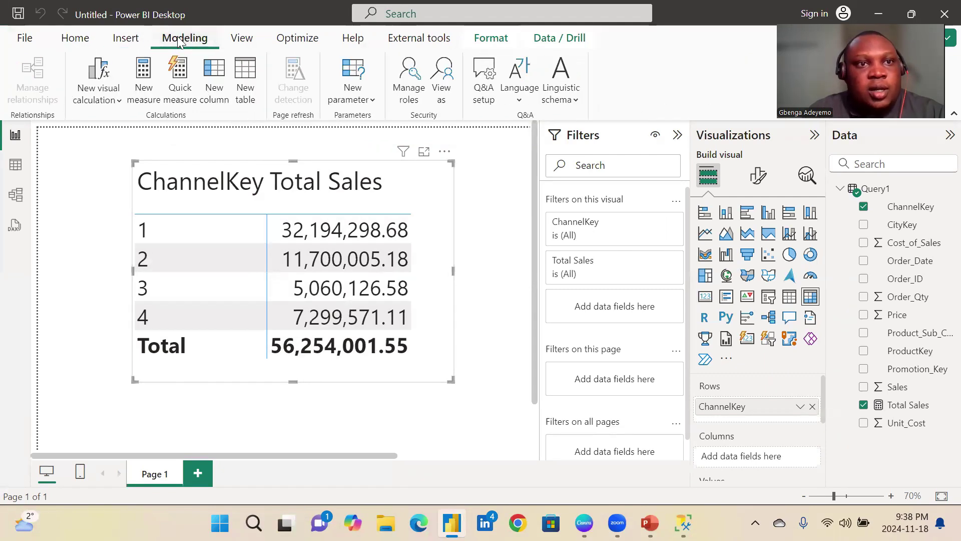
{"action": "left_click", "coordinate": [372, 106]}
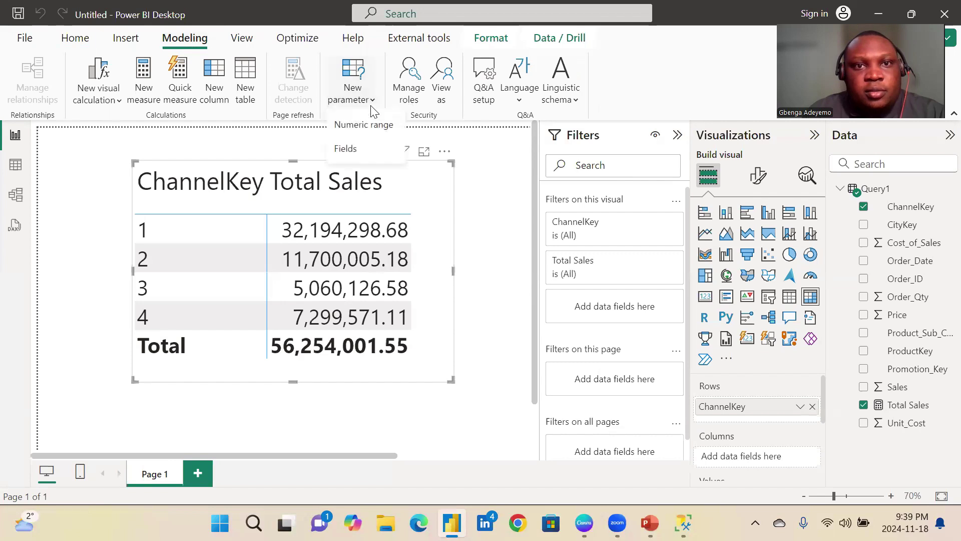
{"action": "left_click", "coordinate": [372, 102]}
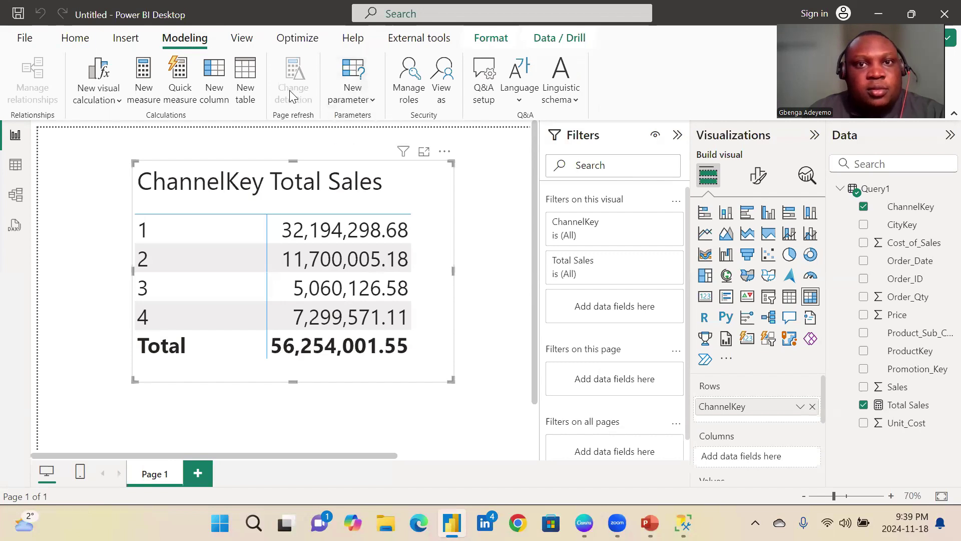
{"action": "left_click", "coordinate": [120, 40]}
{"action": "left_click", "coordinate": [86, 38]}
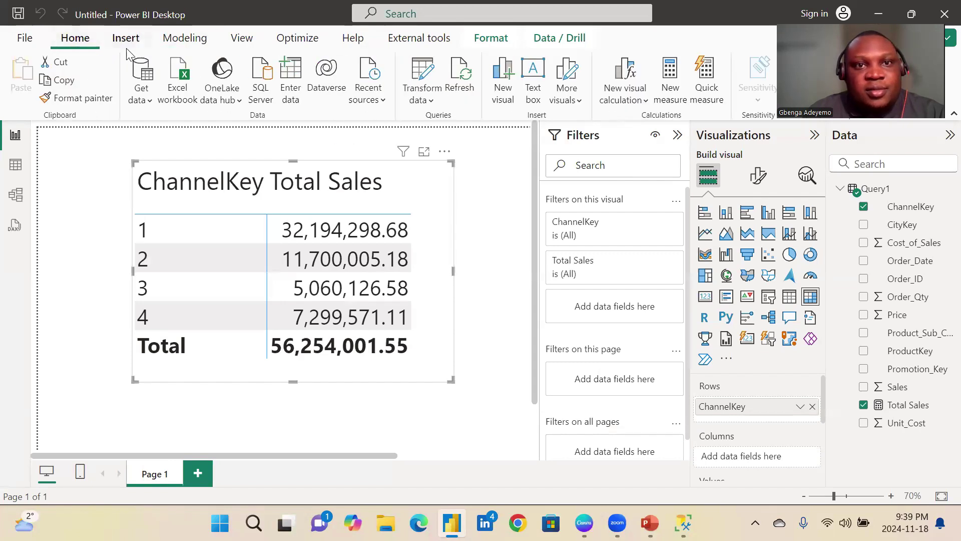
Step: Edit the query parameters from the report, setting SelectDB to List_db, and apply the pending query changes
{"action": "left_click", "coordinate": [429, 101]}
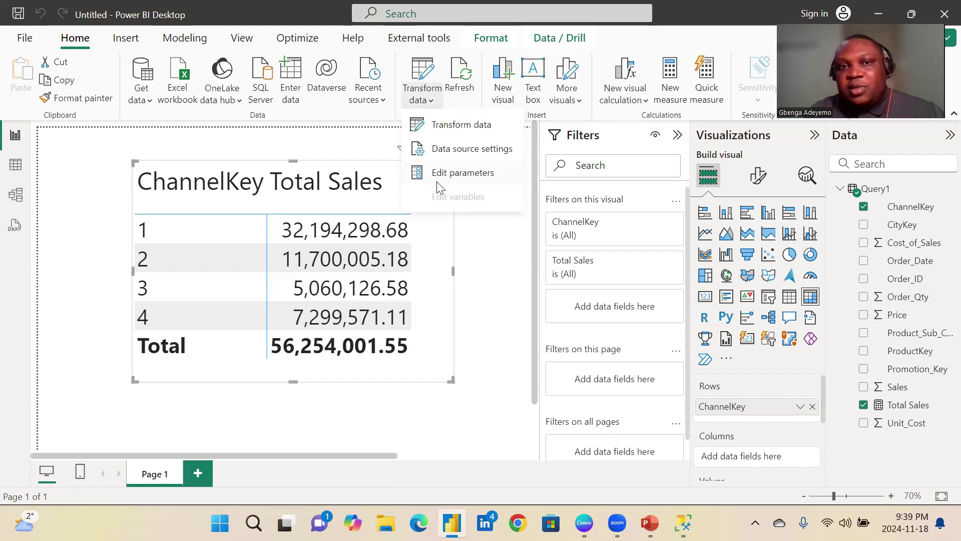
{"action": "left_click", "coordinate": [447, 172]}
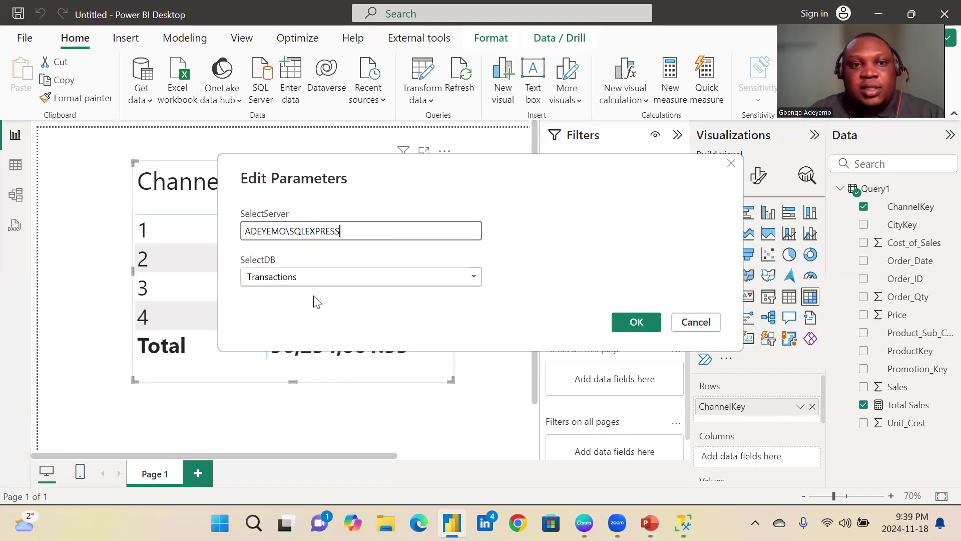
{"action": "left_click", "coordinate": [472, 278]}
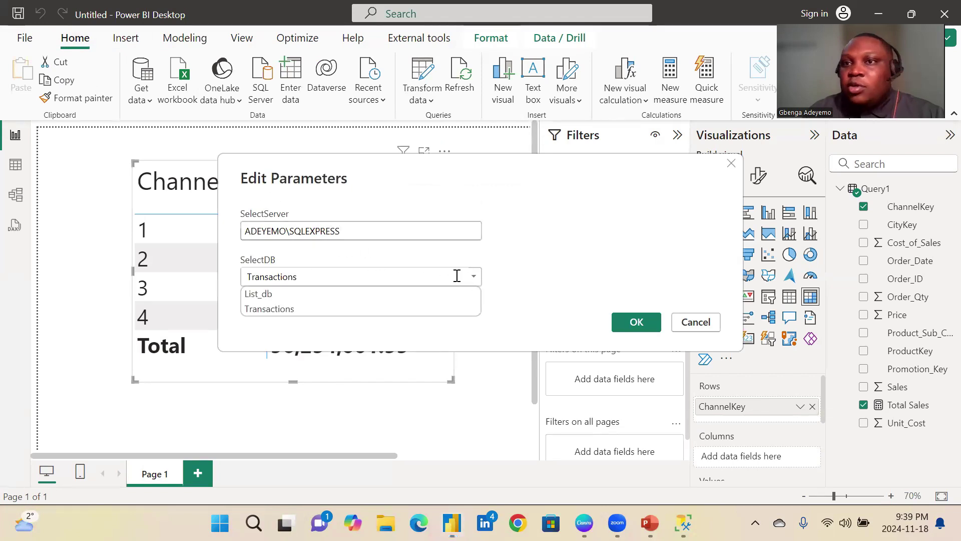
{"action": "left_click", "coordinate": [363, 291]}
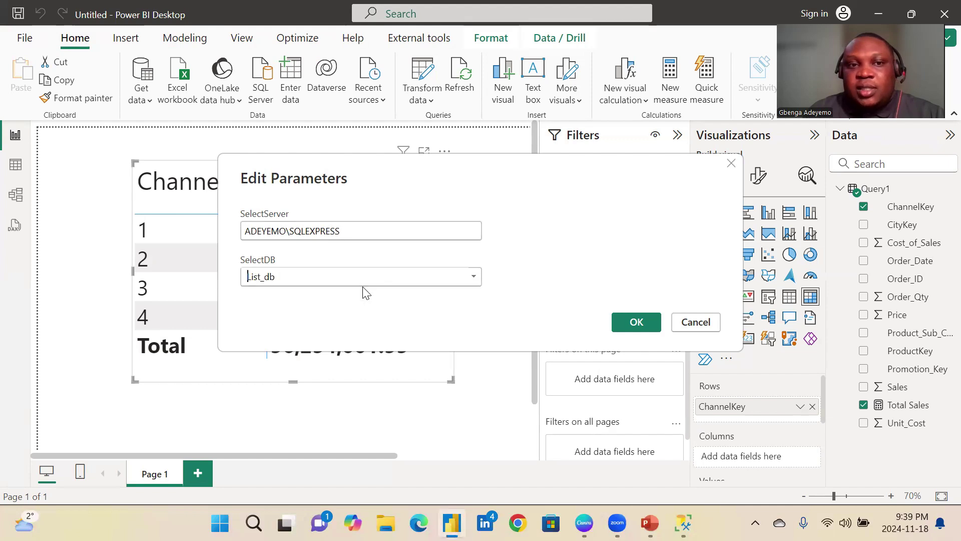
{"action": "left_click", "coordinate": [473, 276]}
{"action": "left_click", "coordinate": [410, 297]}
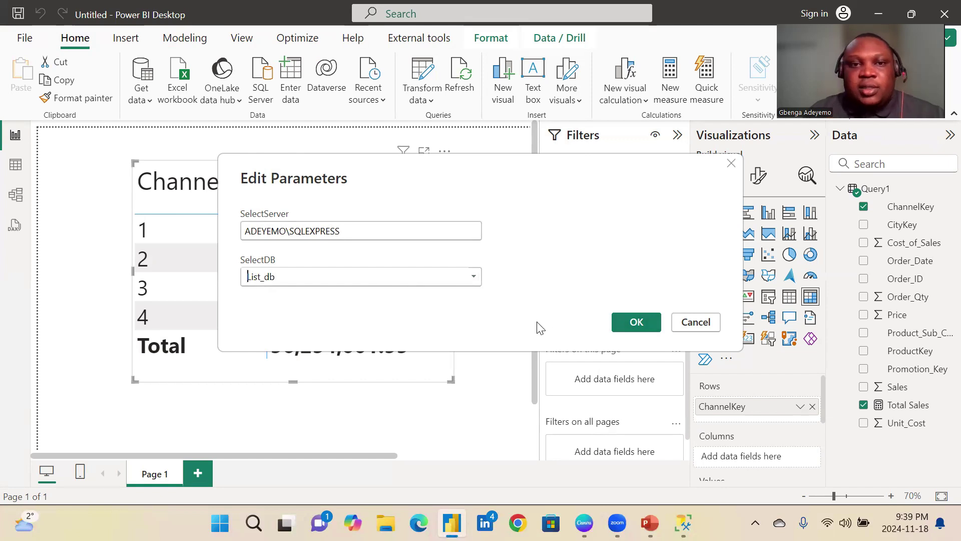
{"action": "left_click", "coordinate": [622, 322]}
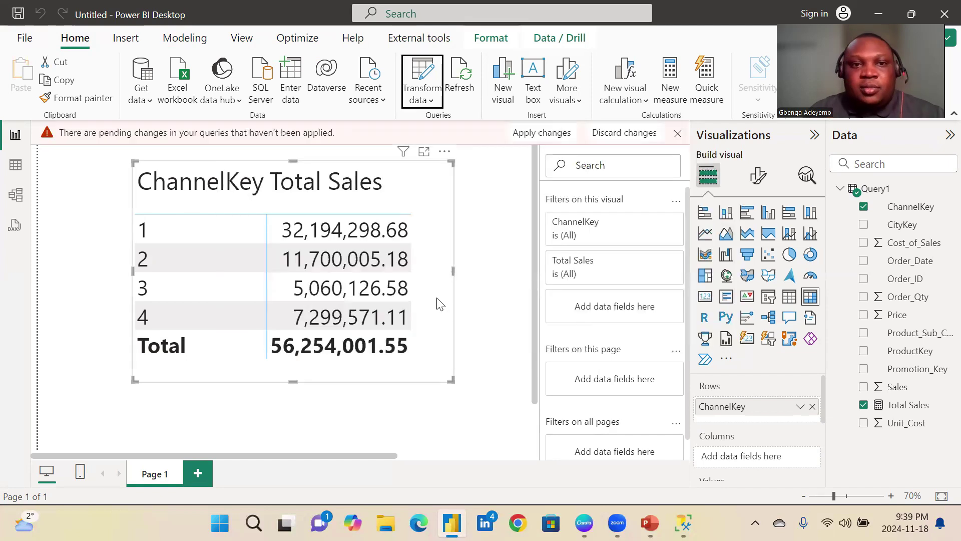
{"action": "left_click", "coordinate": [537, 133]}
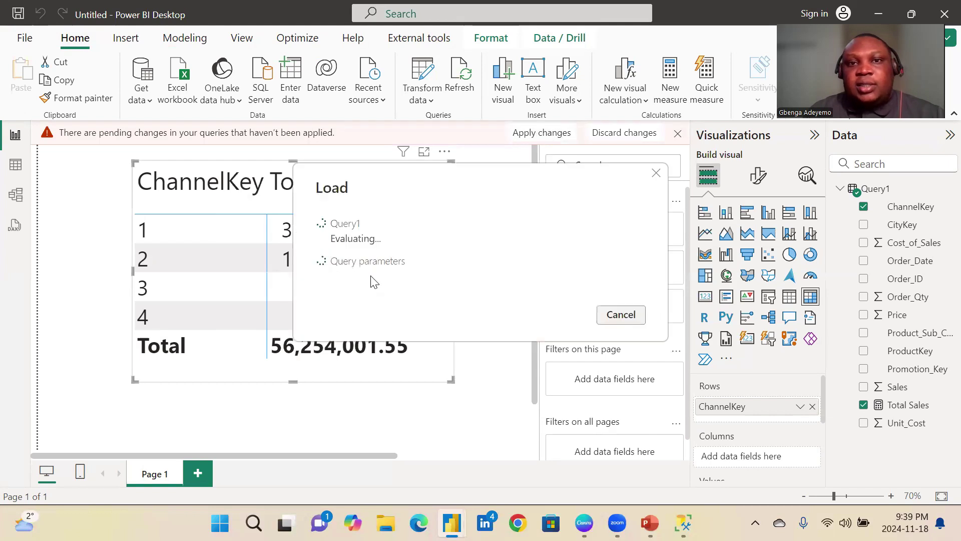